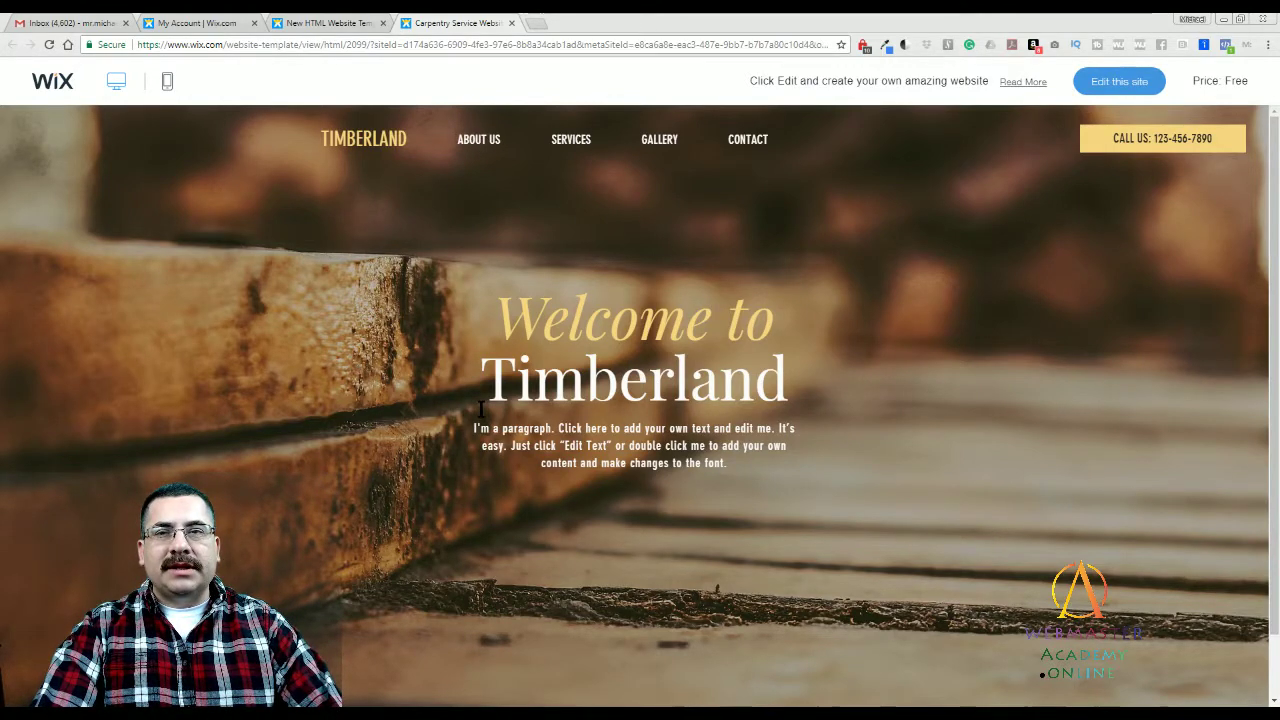
Step: Examine the home page's "Welcome to Timberland" headline, the intro paragraph below it and the call-us banner
{"action": "left_click_drag", "start_coordinate": [500, 318], "coordinate": [795, 398]}
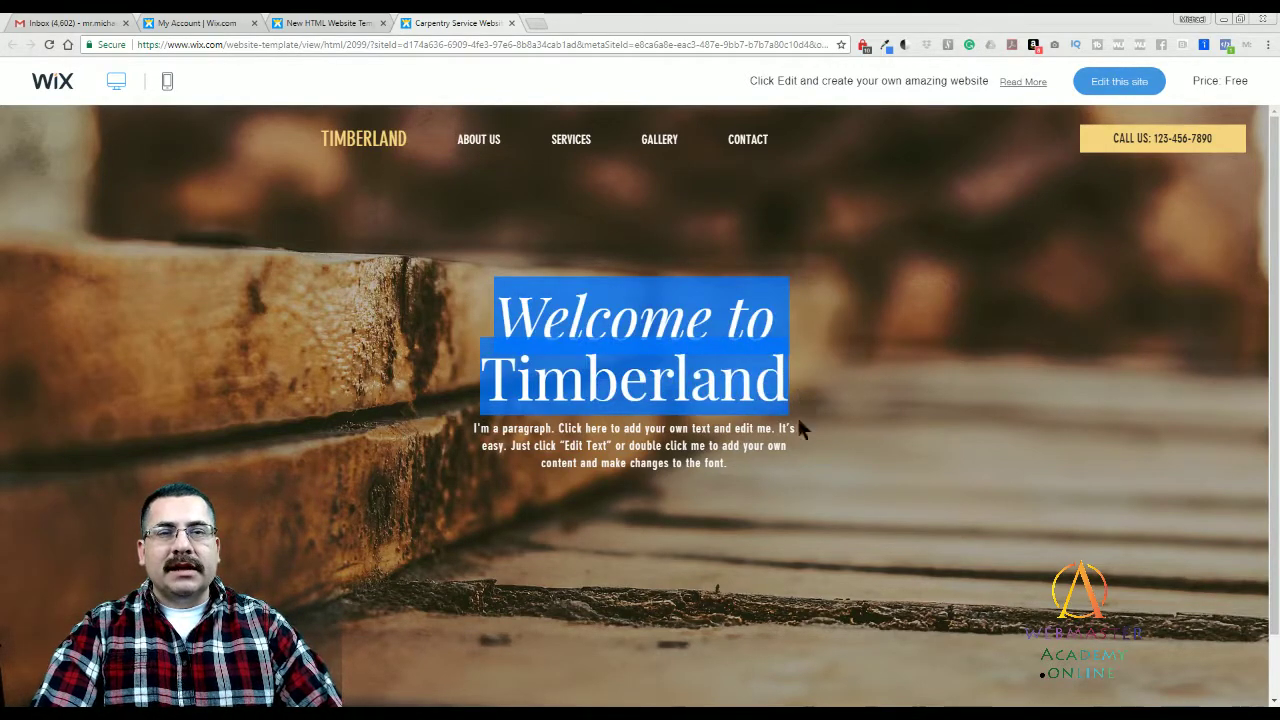
{"action": "left_click", "coordinate": [796, 414]}
{"action": "left_click_drag", "start_coordinate": [473, 429], "coordinate": [731, 469]}
{"action": "left_click", "coordinate": [757, 493]}
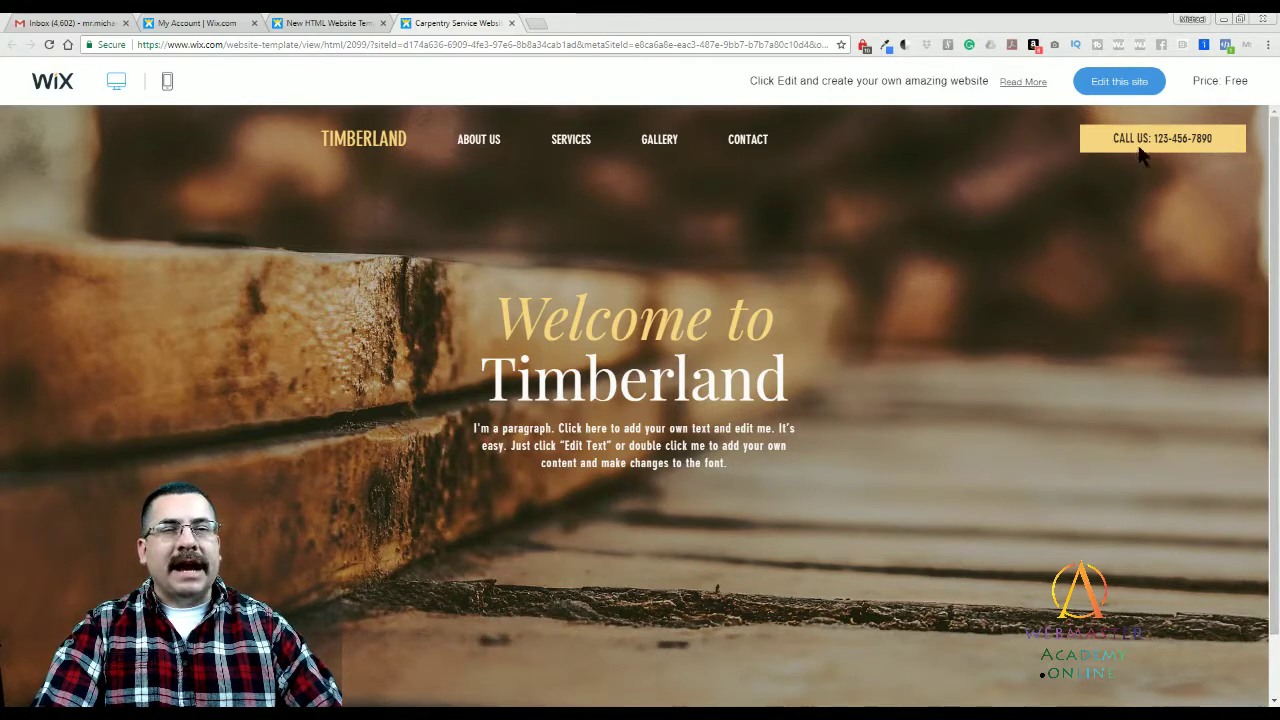
{"action": "left_click_drag", "start_coordinate": [1112, 138], "coordinate": [1217, 143]}
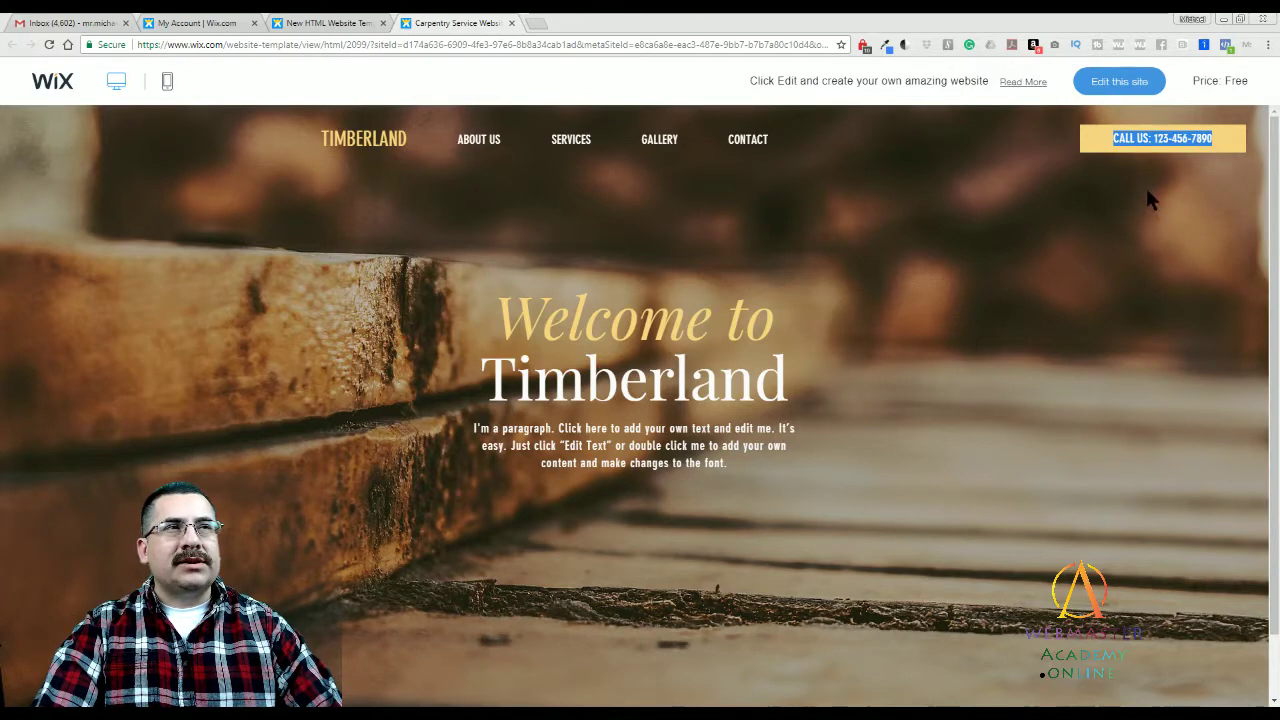
{"action": "left_click", "coordinate": [1118, 162]}
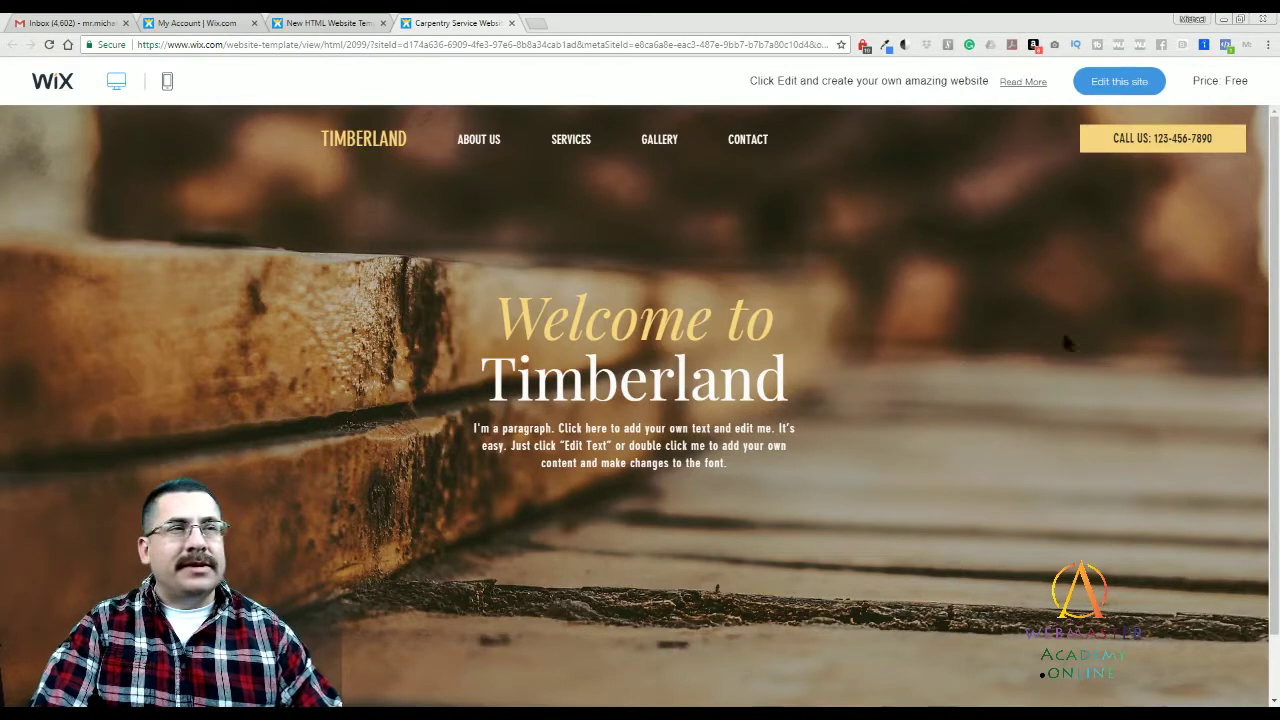
Step: Examine the home page footer, including its copyright line and social media links
{"action": "left_click_drag", "start_coordinate": [1273, 135], "coordinate": [1275, 205]}
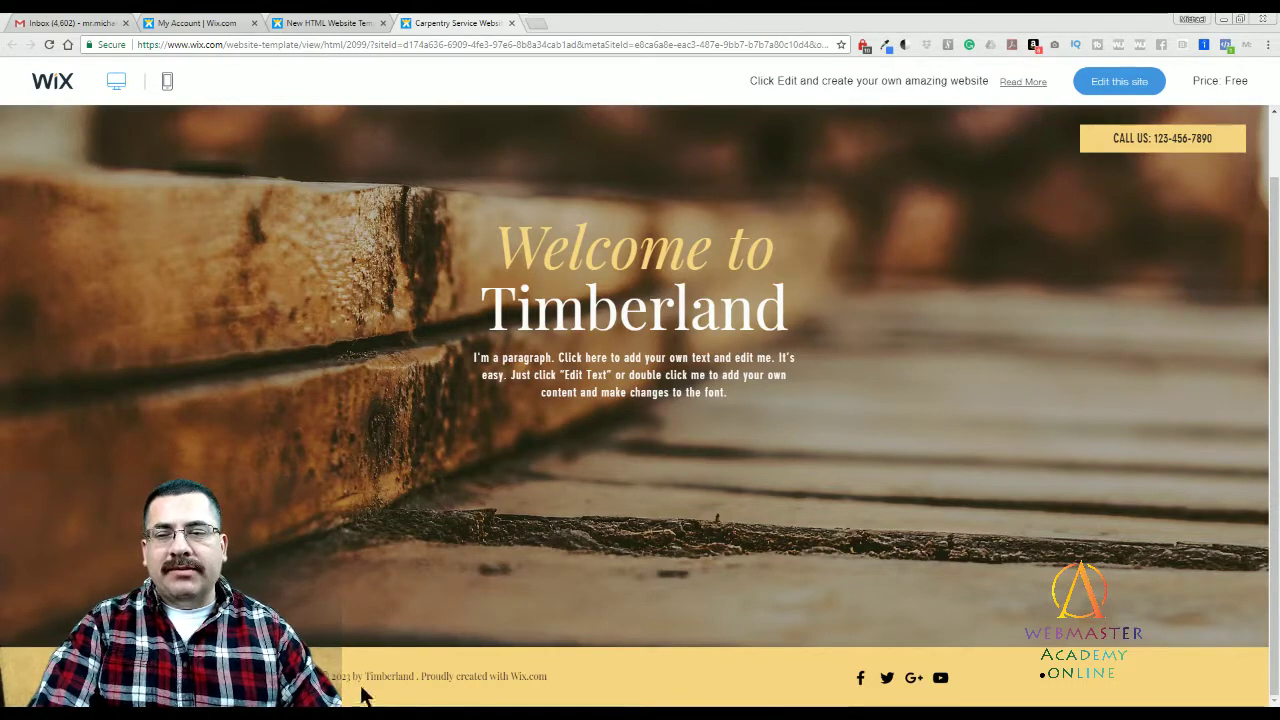
{"action": "left_click_drag", "start_coordinate": [362, 687], "coordinate": [560, 681]}
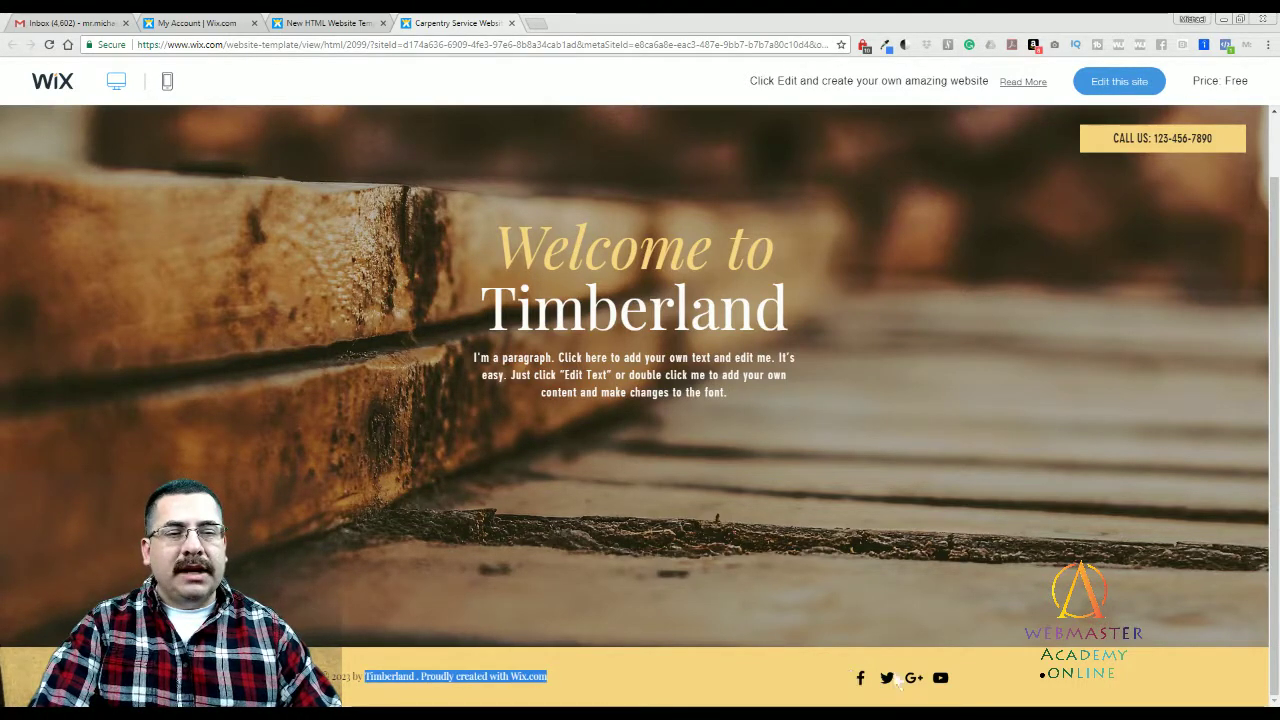
{"action": "left_click", "coordinate": [880, 640]}
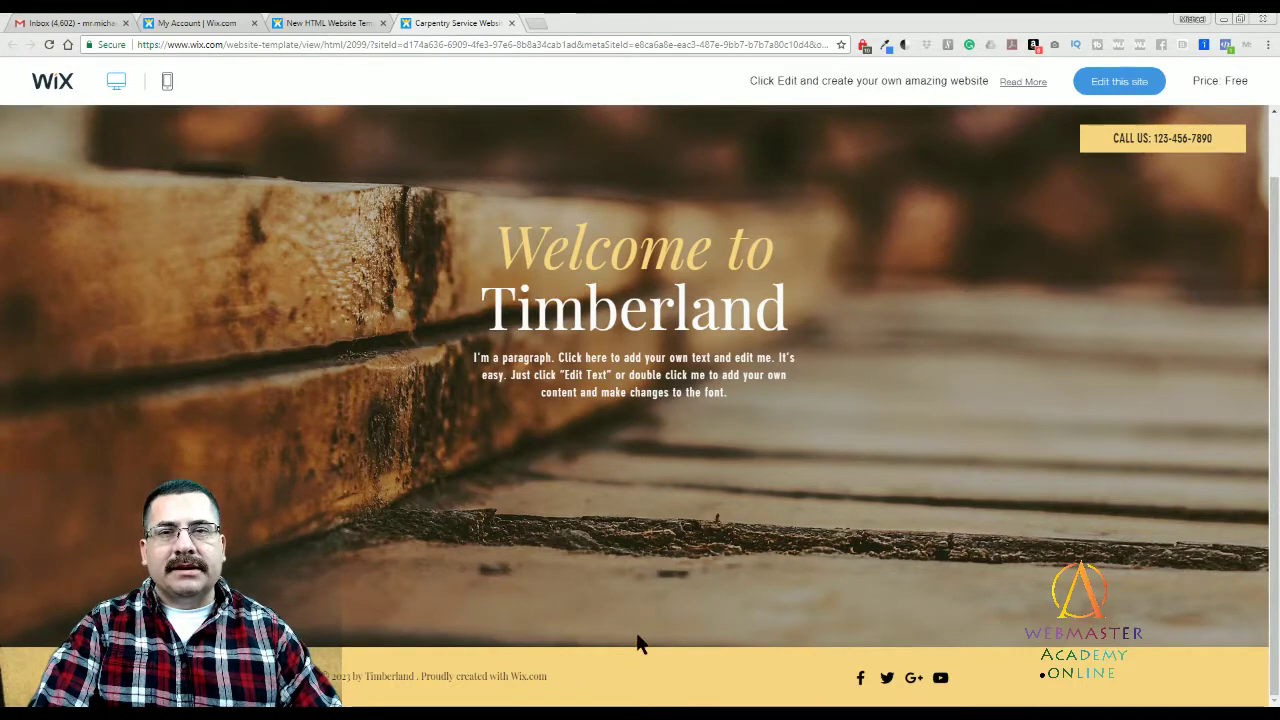
{"action": "scroll", "coordinate": [640, 635], "scroll_direction": "up", "scroll_amount": 1}
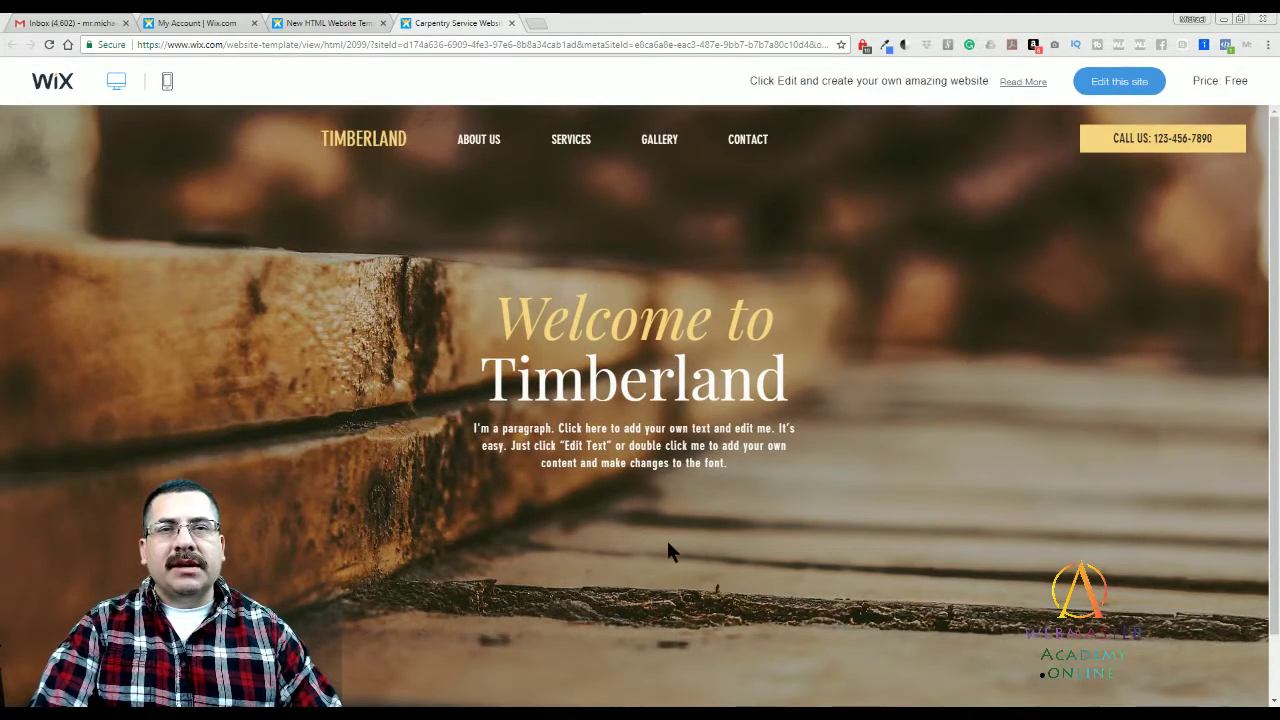
Step: Open the template's About Us page and review the headings of its three text columns
{"action": "left_click", "coordinate": [482, 145]}
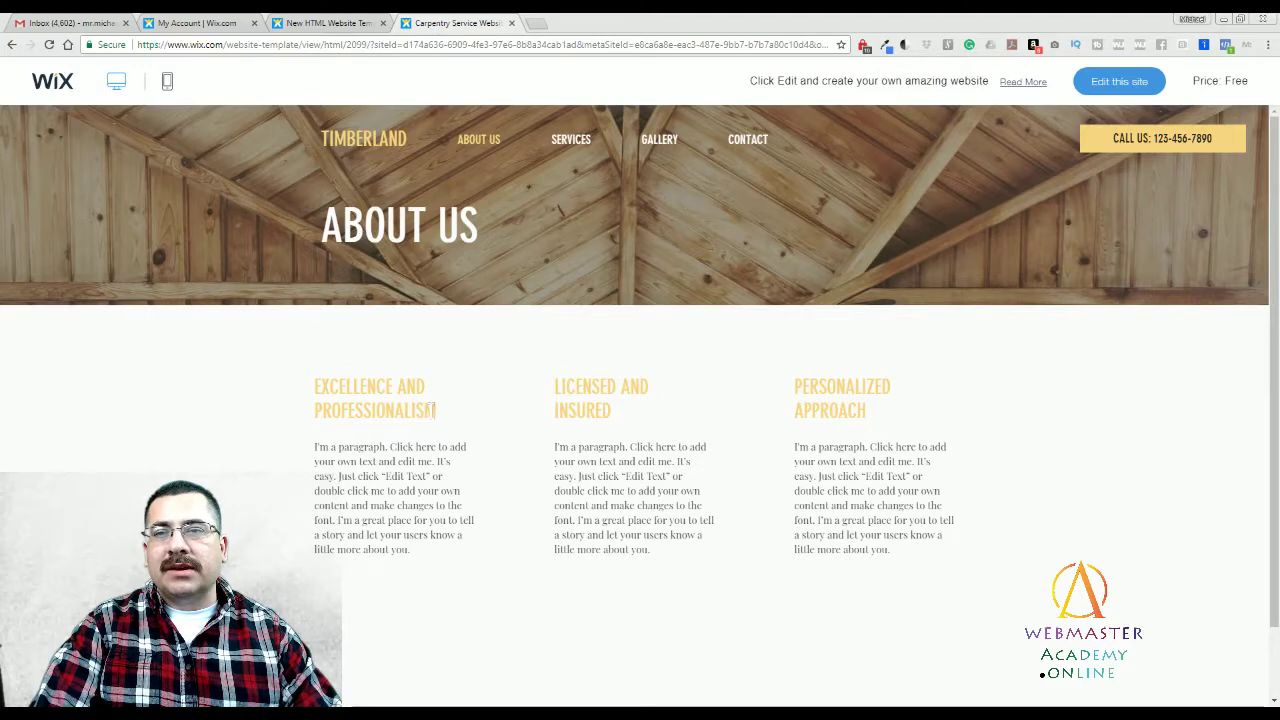
{"action": "left_click_drag", "start_coordinate": [313, 388], "coordinate": [438, 412]}
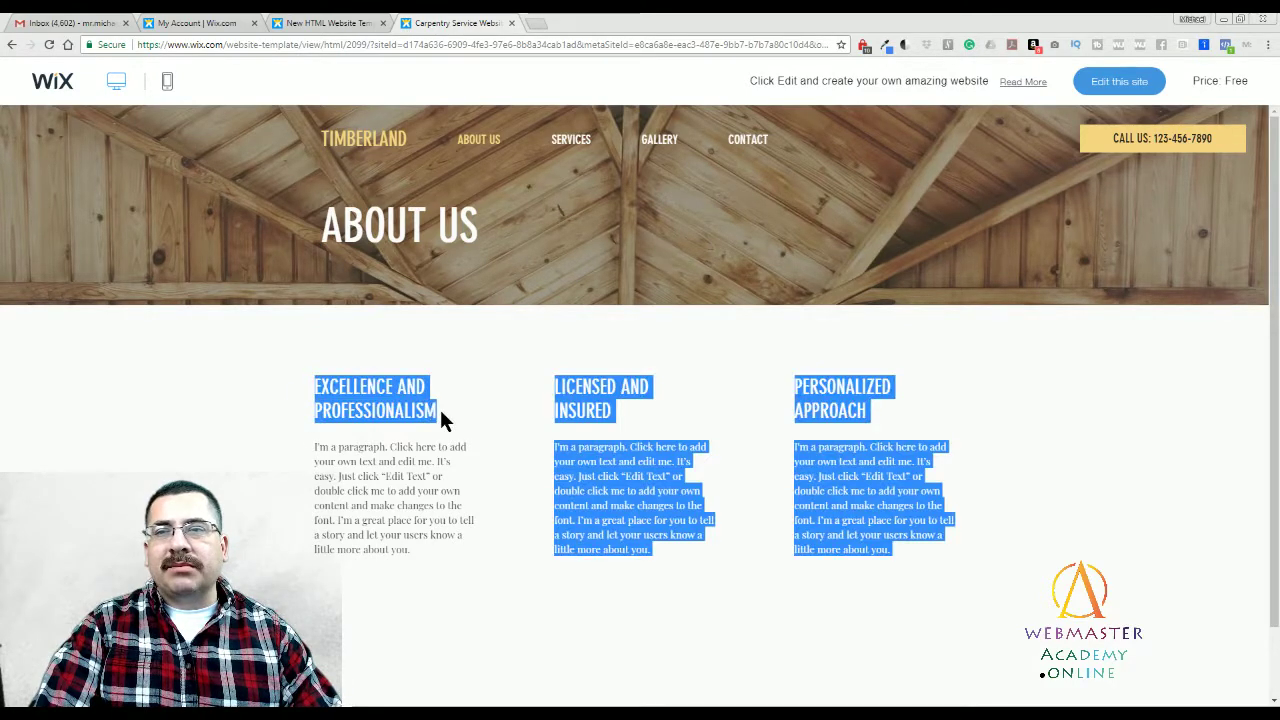
{"action": "left_click", "coordinate": [638, 490]}
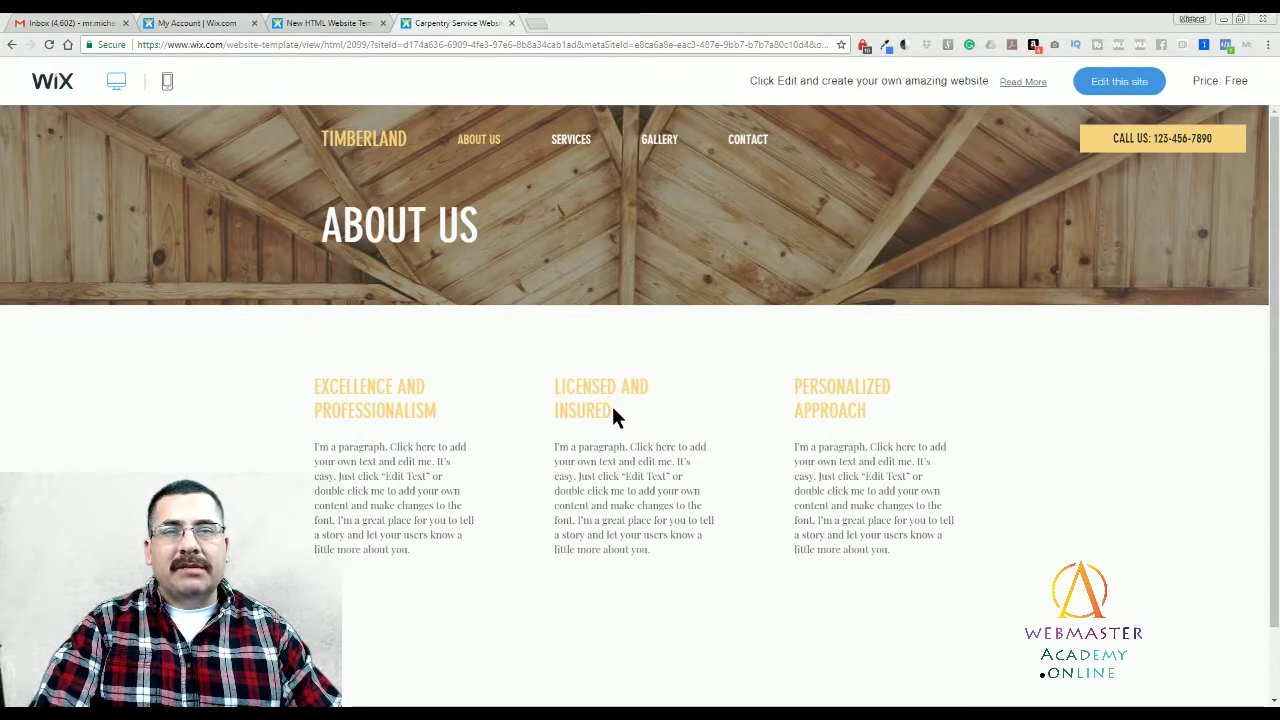
{"action": "left_click_drag", "start_coordinate": [556, 387], "coordinate": [634, 413]}
{"action": "left_click", "coordinate": [863, 386]}
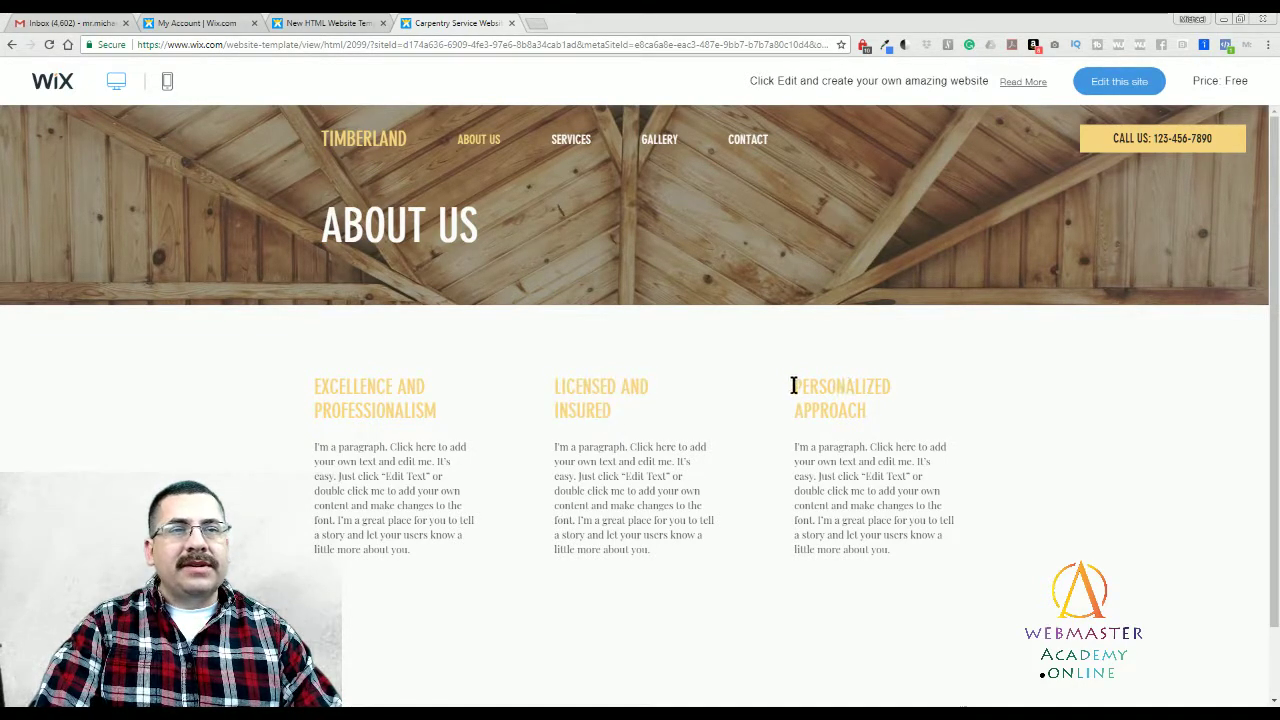
{"action": "left_click_drag", "start_coordinate": [794, 387], "coordinate": [876, 418]}
{"action": "left_click", "coordinate": [898, 430]}
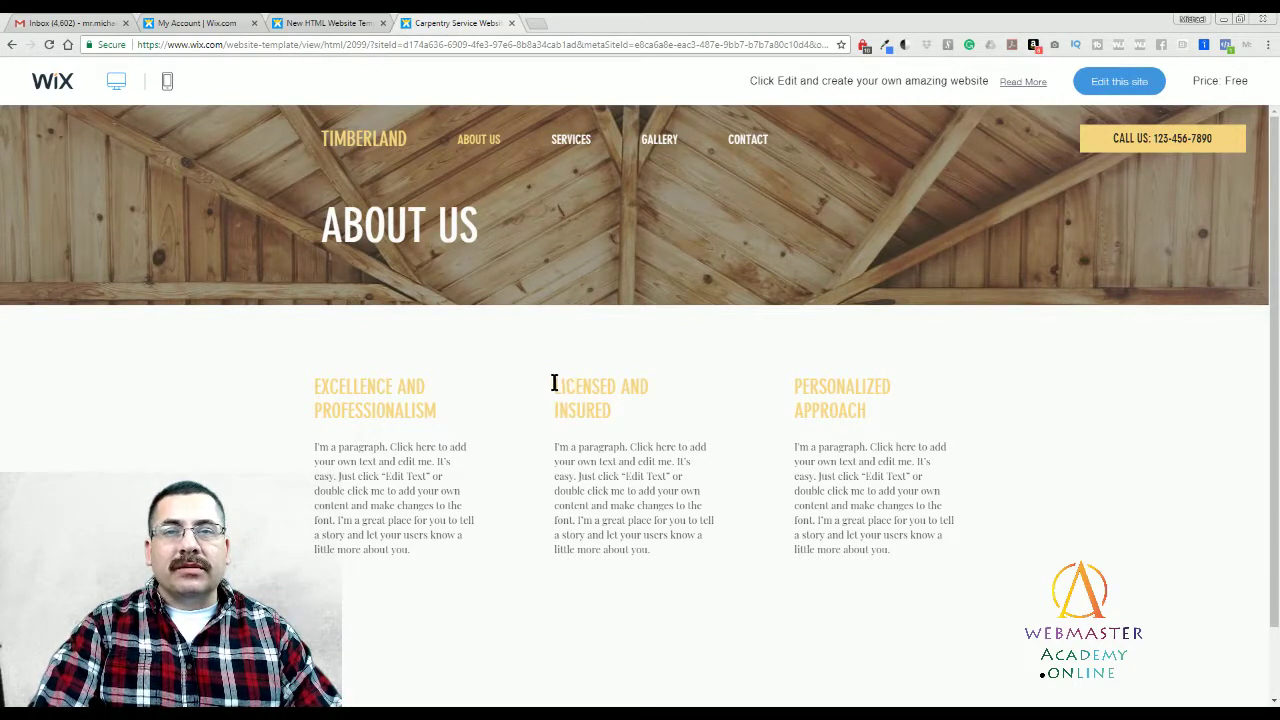
Step: Examine the Licensed and Insured, Personalized Approach, and Excellence and Professionalism sections of the About Us page again
{"action": "left_click_drag", "start_coordinate": [554, 383], "coordinate": [645, 412]}
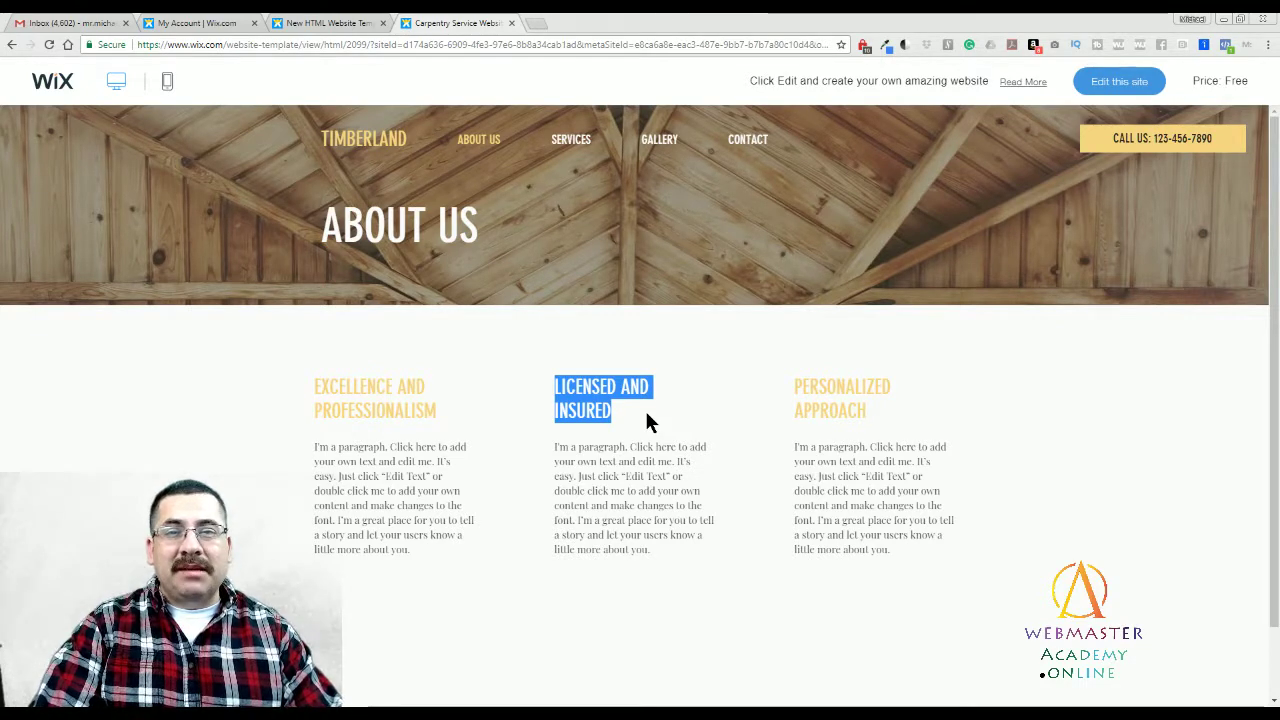
{"action": "left_click", "coordinate": [646, 414]}
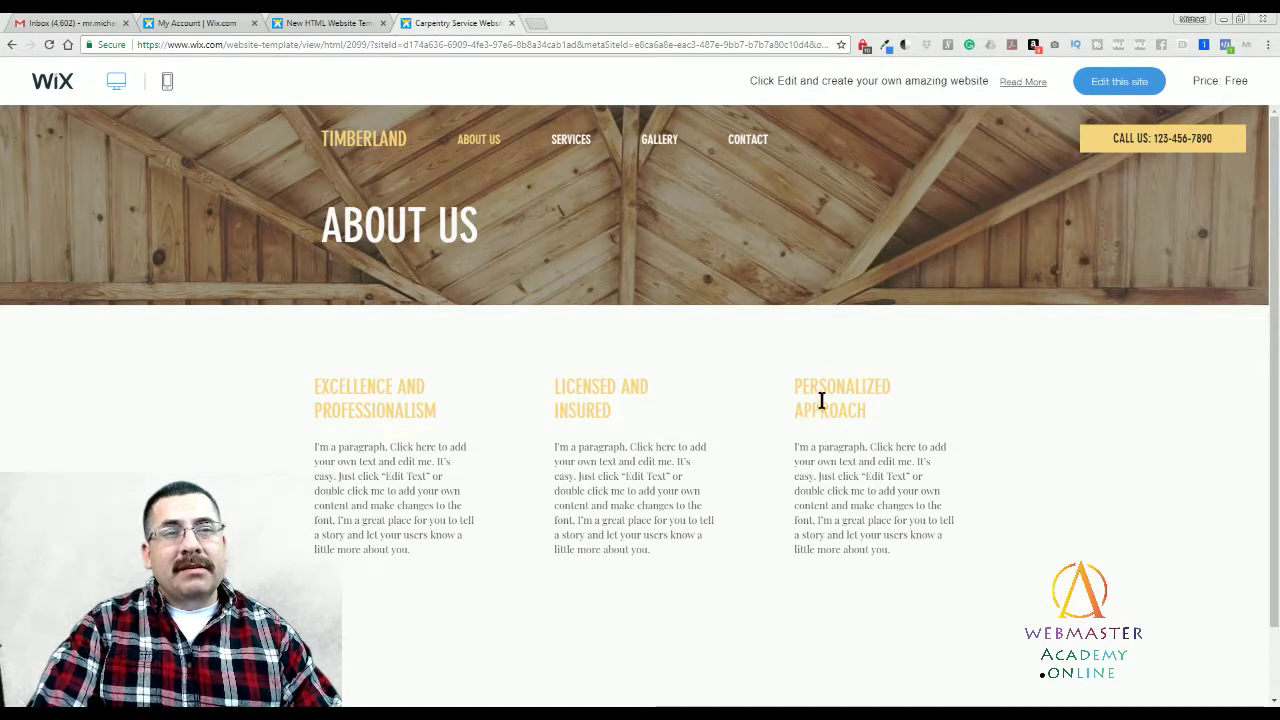
{"action": "left_click_drag", "start_coordinate": [892, 552], "coordinate": [794, 385]}
{"action": "left_click", "coordinate": [868, 417]}
{"action": "left_click_drag", "start_coordinate": [892, 552], "coordinate": [794, 390]}
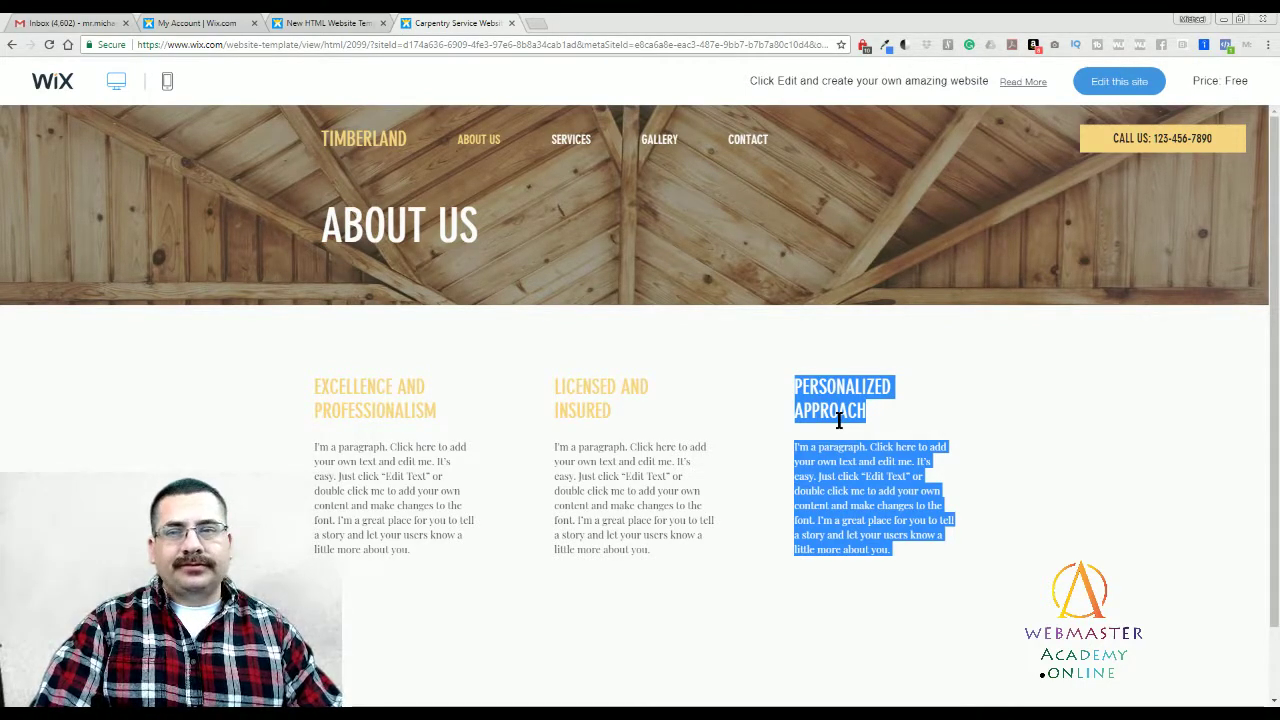
{"action": "left_click", "coordinate": [884, 424]}
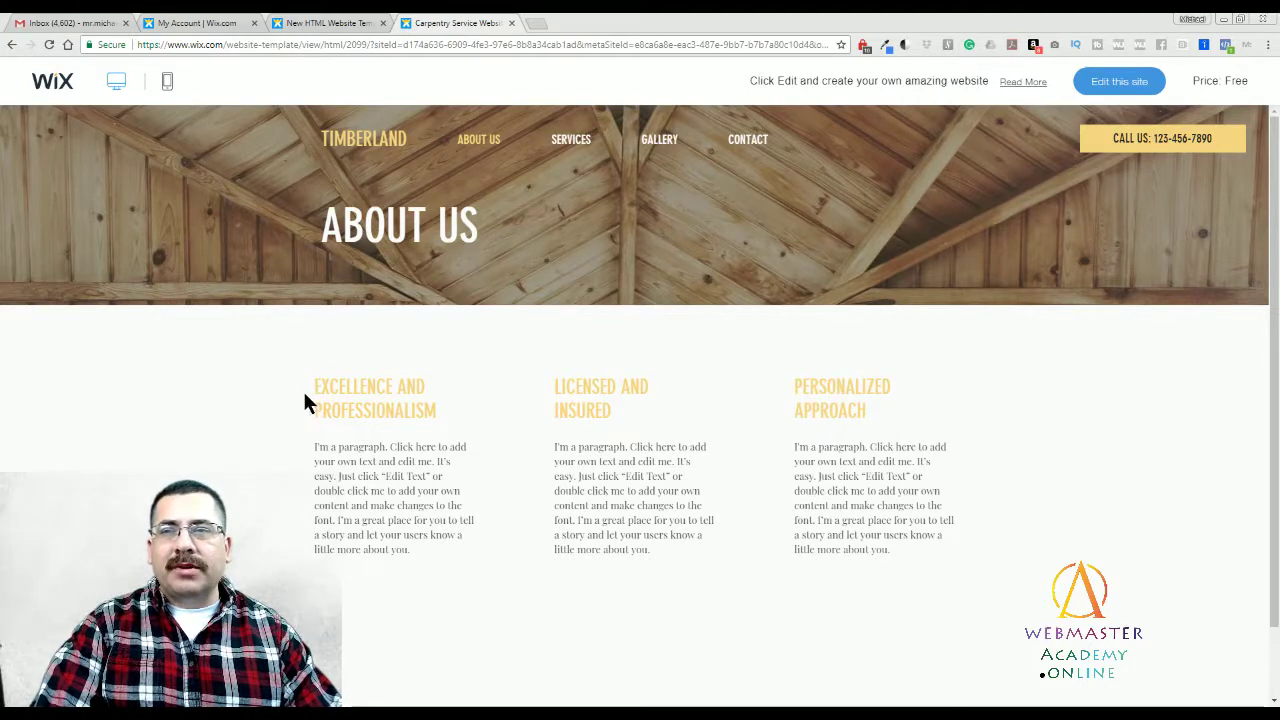
{"action": "left_click_drag", "start_coordinate": [313, 386], "coordinate": [440, 414]}
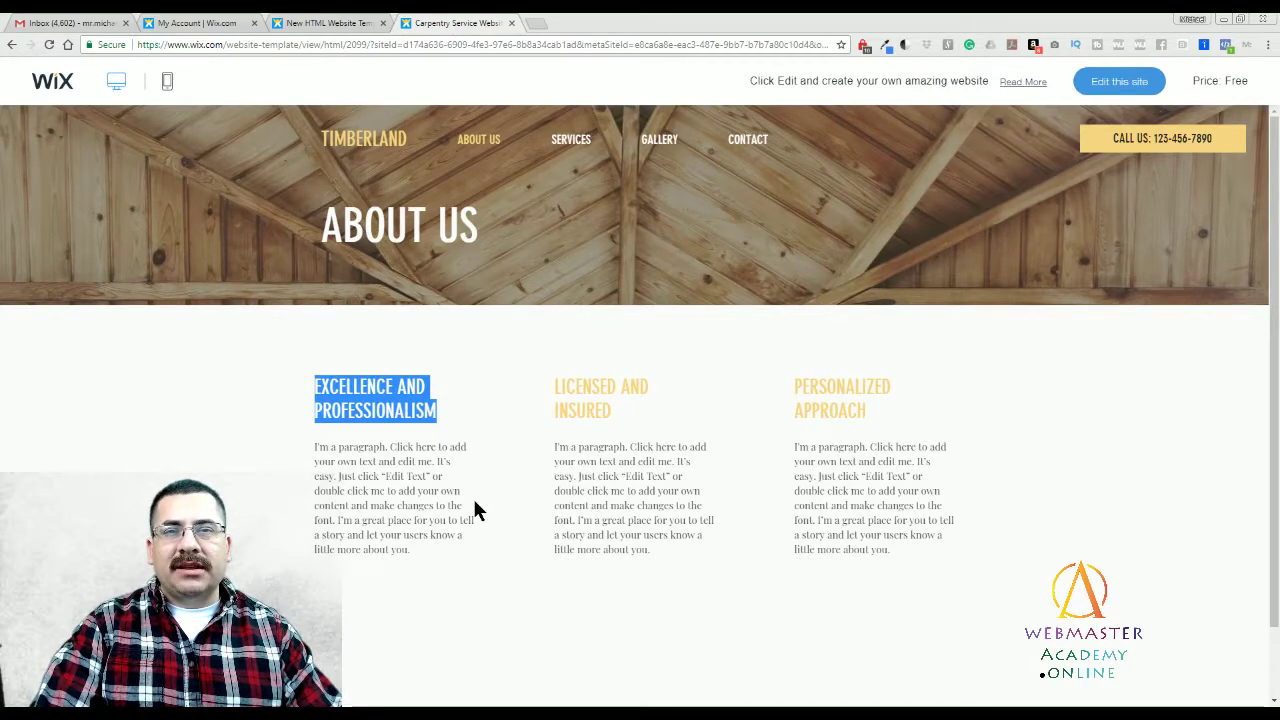
{"action": "left_click", "coordinate": [586, 474]}
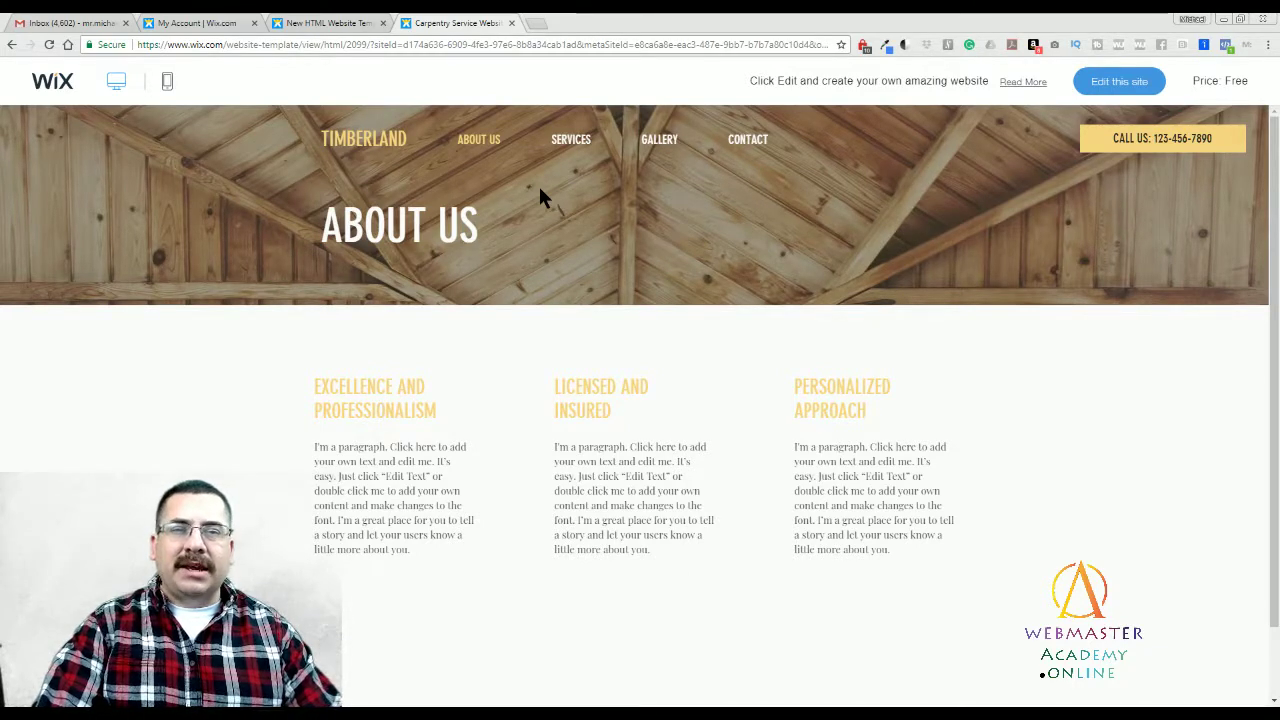
Step: Open the template's Contact page and examine its contact form, starting with the Name field
{"action": "left_click", "coordinate": [757, 145]}
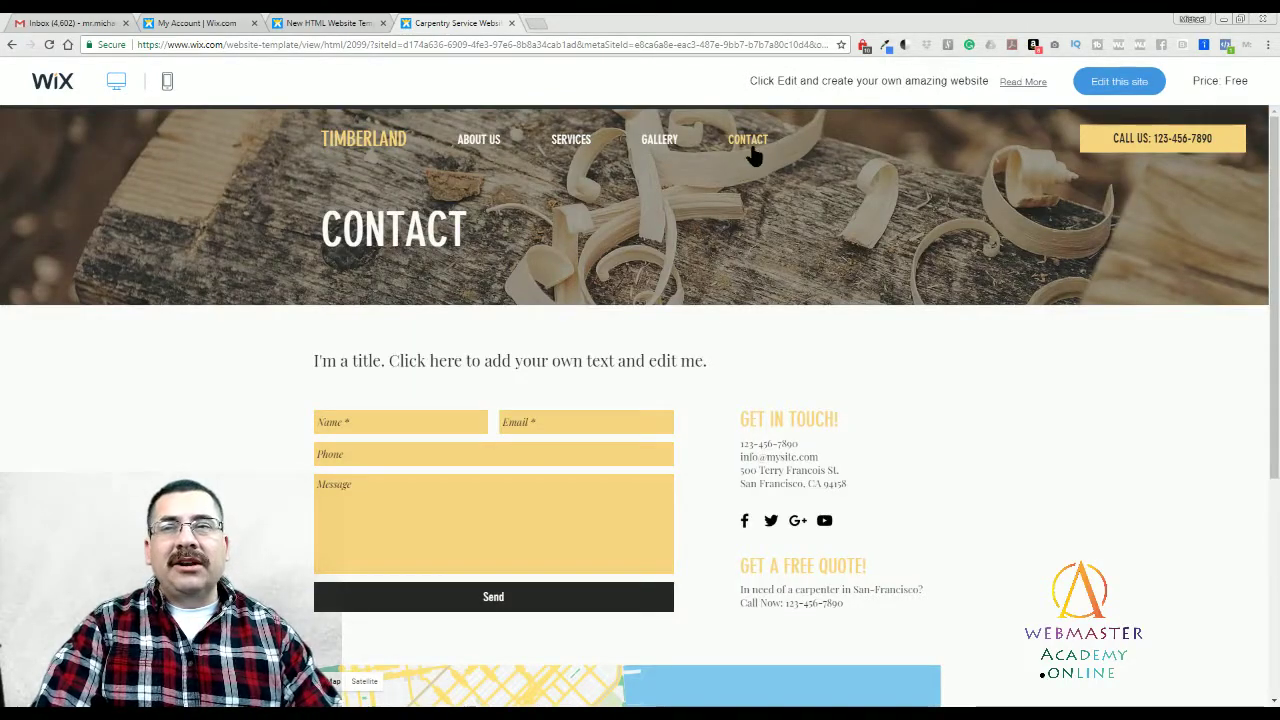
{"action": "scroll", "coordinate": [709, 406], "scroll_direction": "down", "scroll_amount": 1}
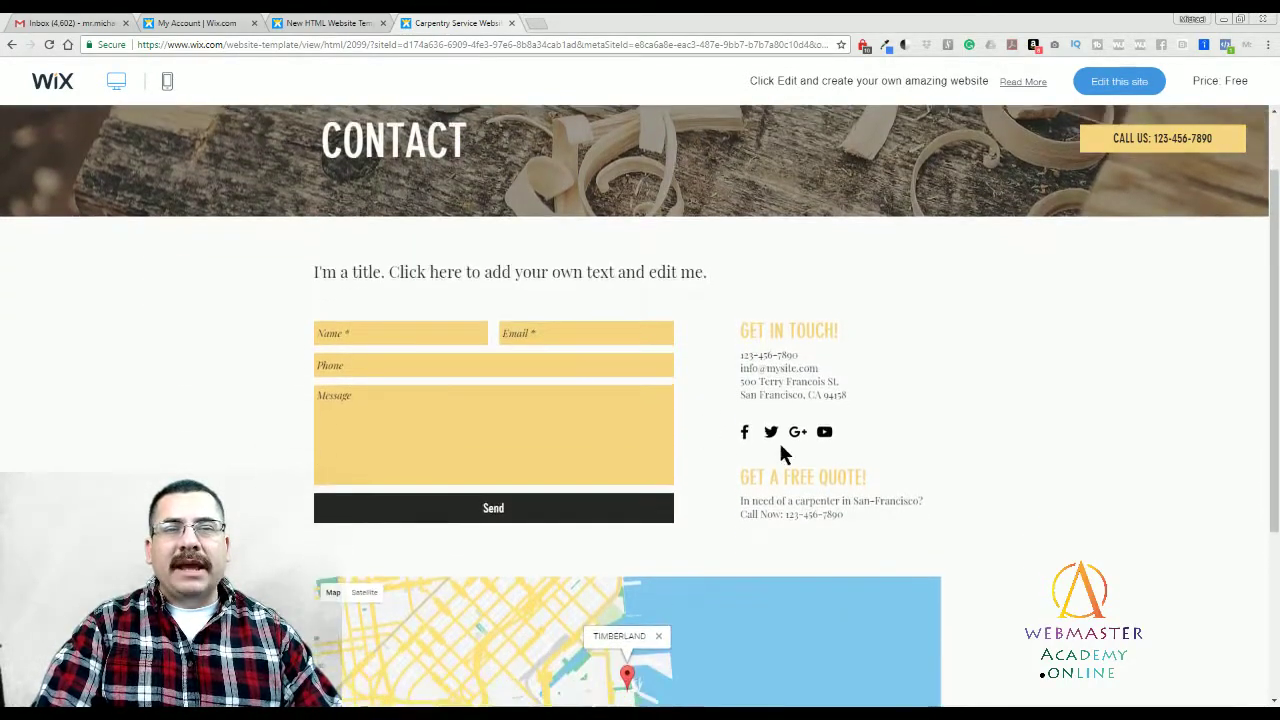
{"action": "scroll", "coordinate": [971, 486], "scroll_direction": "up", "scroll_amount": 1}
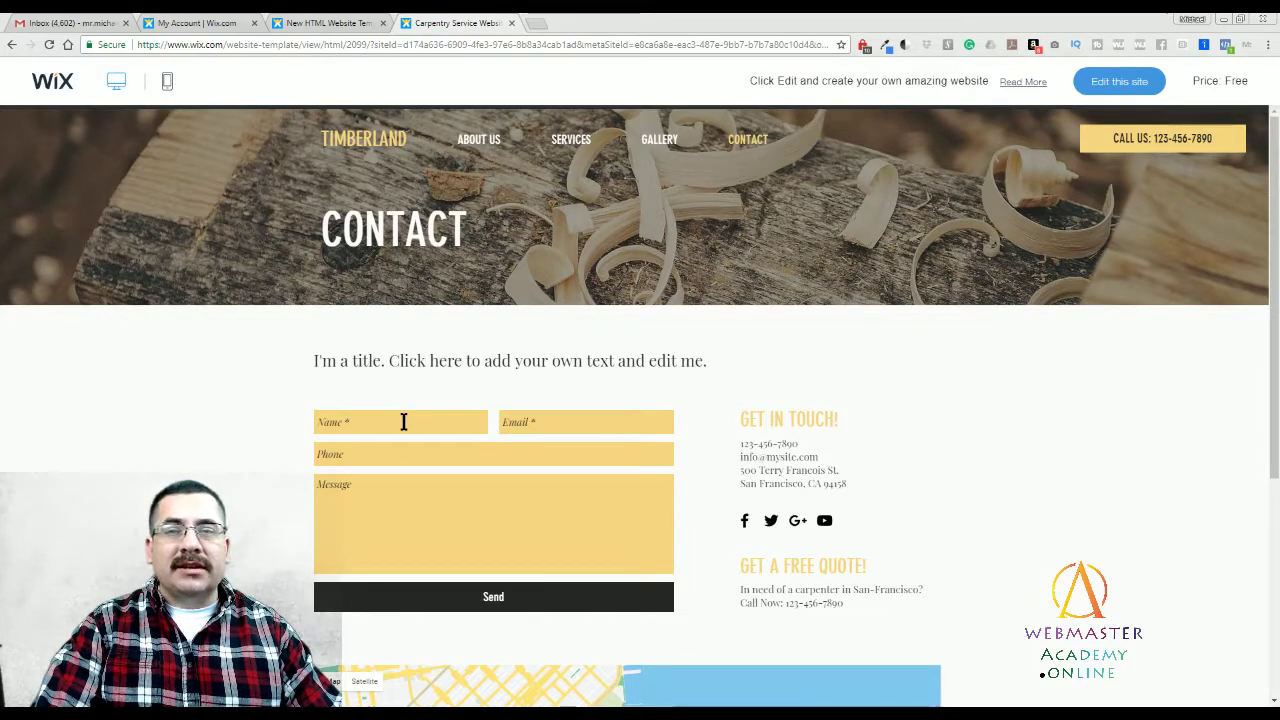
{"action": "left_click", "coordinate": [473, 424]}
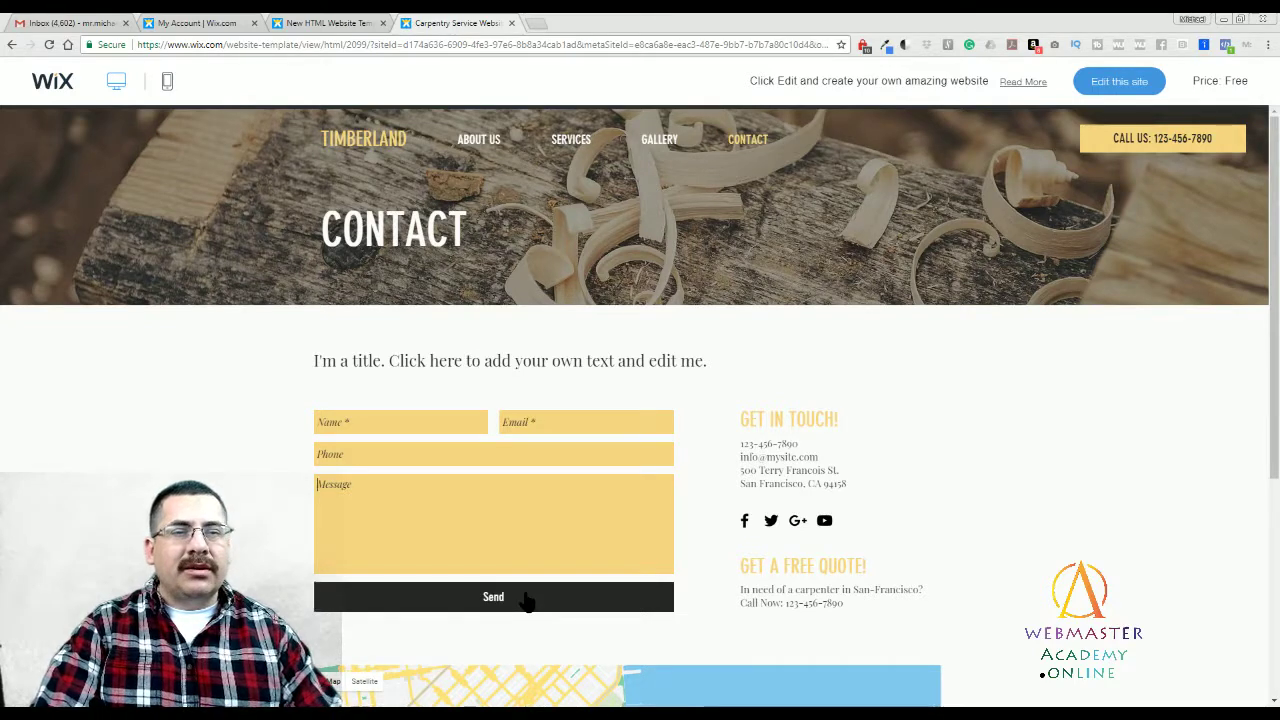
Step: Review the "Get a Free Quote!" text and the location map on the Contact page
{"action": "scroll", "coordinate": [949, 565], "scroll_direction": "down", "scroll_amount": 1}
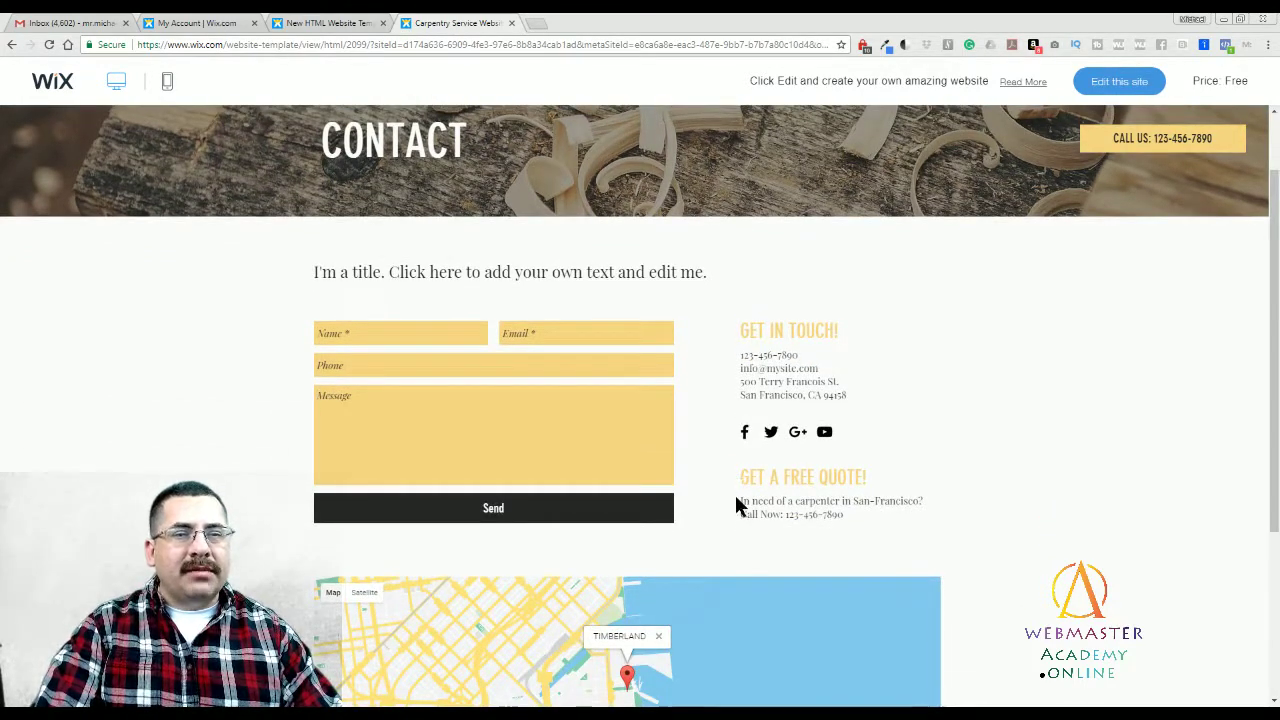
{"action": "left_click_drag", "start_coordinate": [737, 503], "coordinate": [868, 514]}
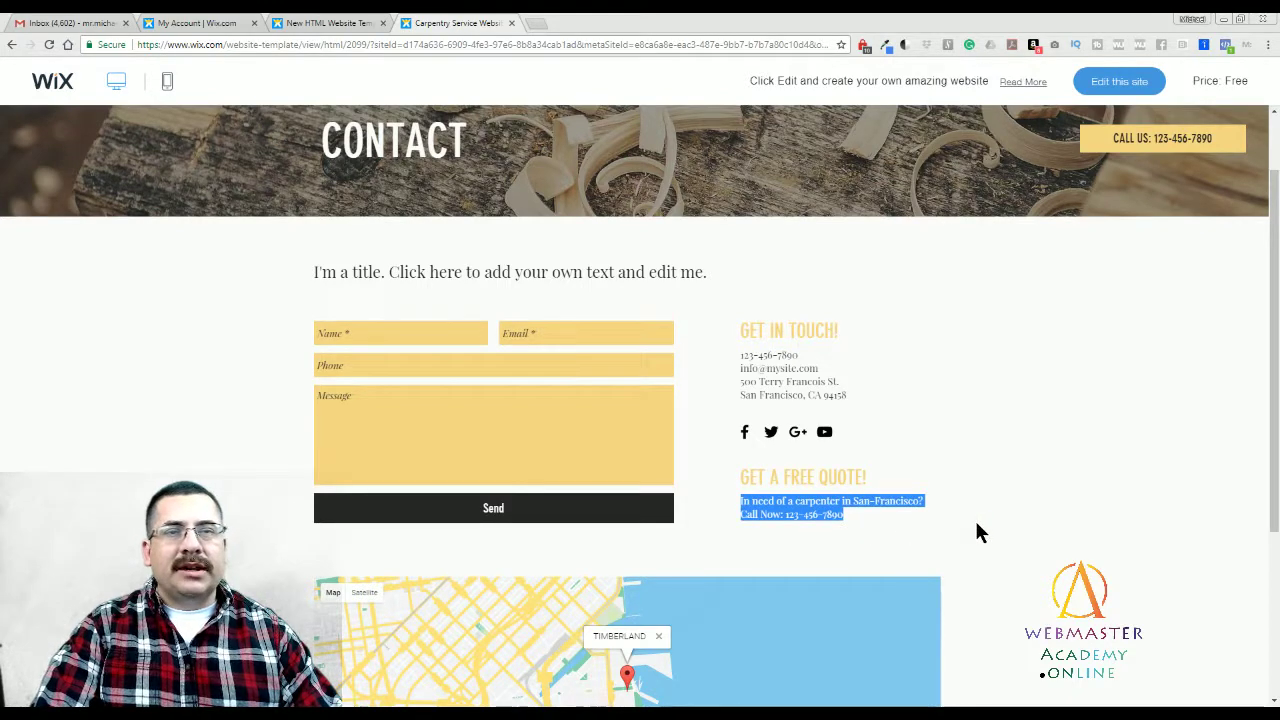
{"action": "scroll", "coordinate": [974, 518], "scroll_direction": "up", "scroll_amount": 1}
{"action": "scroll", "coordinate": [1008, 551], "scroll_direction": "down", "scroll_amount": 3}
{"action": "scroll", "coordinate": [1008, 551], "scroll_direction": "up", "scroll_amount": 3}
{"action": "left_click_drag", "start_coordinate": [1274, 343], "coordinate": [1273, 506]}
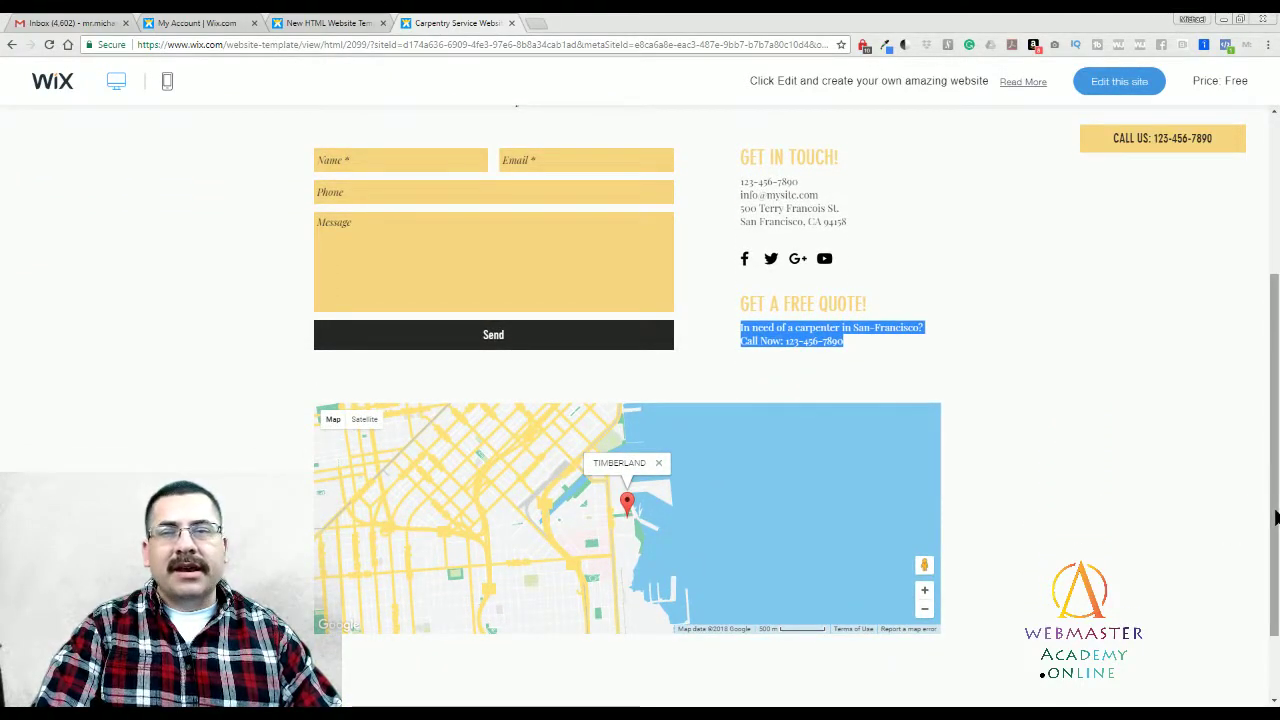
{"action": "left_click_drag", "start_coordinate": [1275, 513], "coordinate": [1274, 354]}
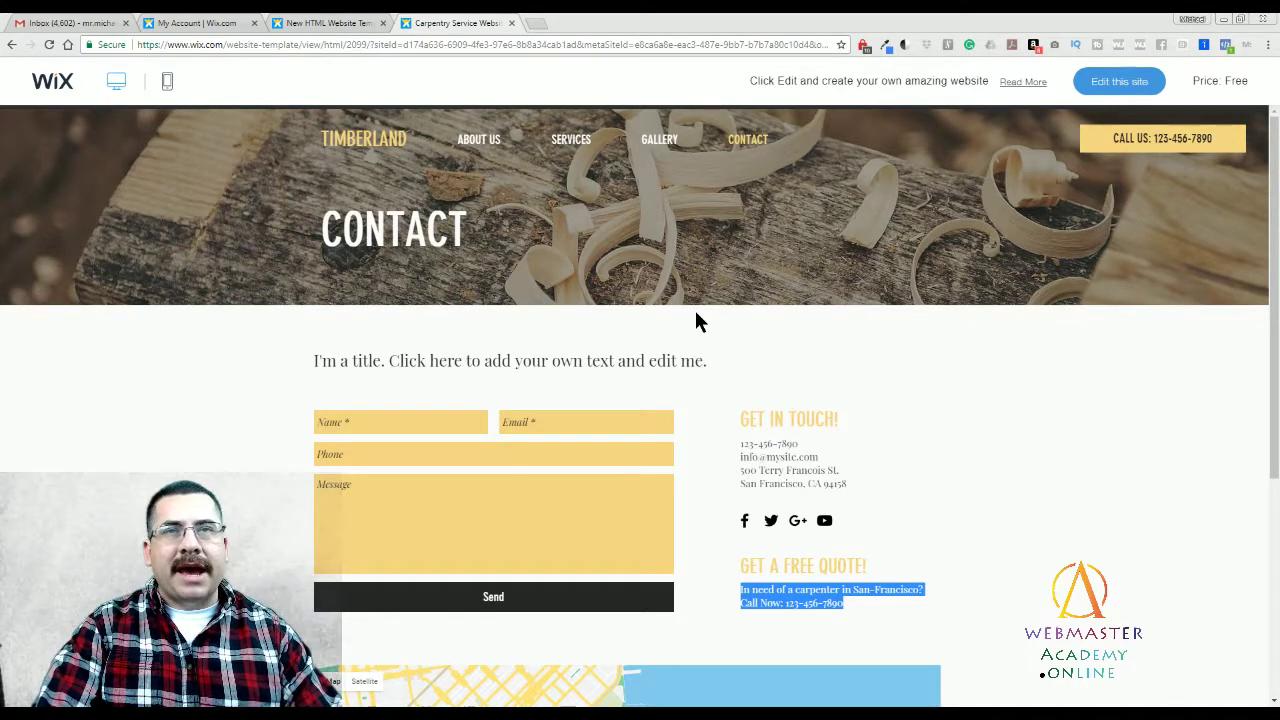
Step: Revisit the About Us page, and open the Services page to look over its three service columns
{"action": "left_click", "coordinate": [489, 140]}
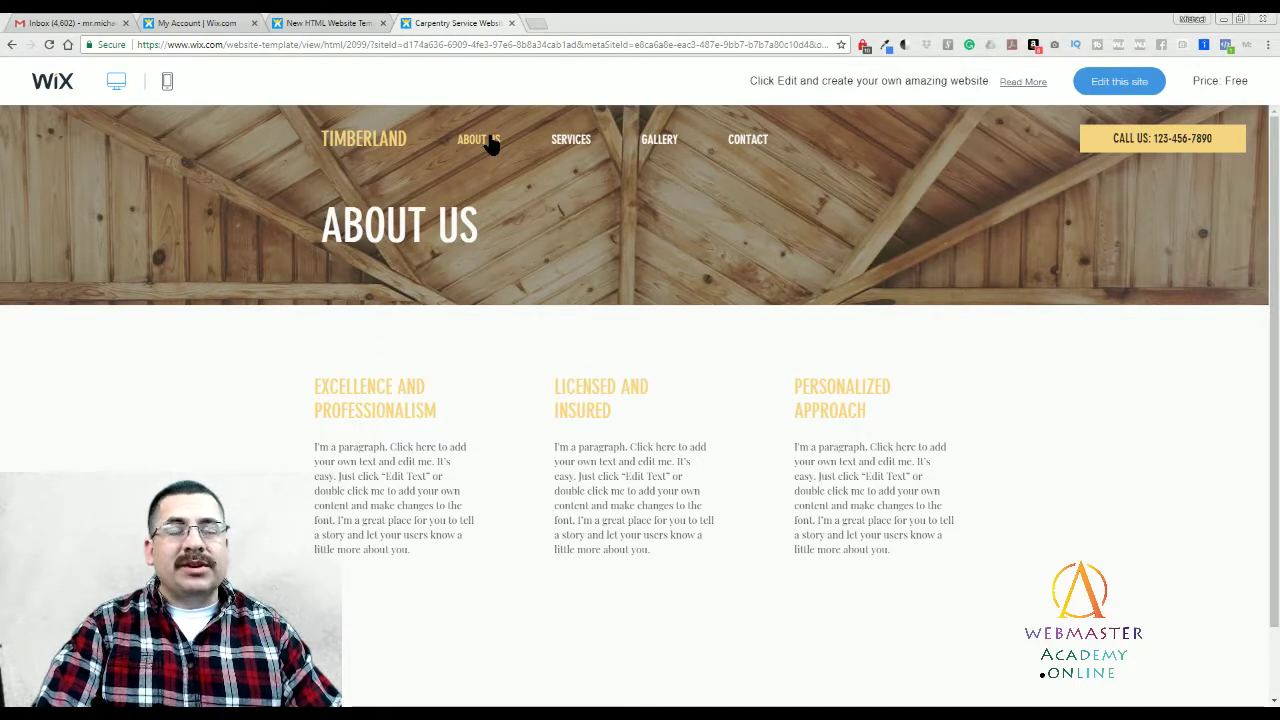
{"action": "left_click", "coordinate": [583, 143]}
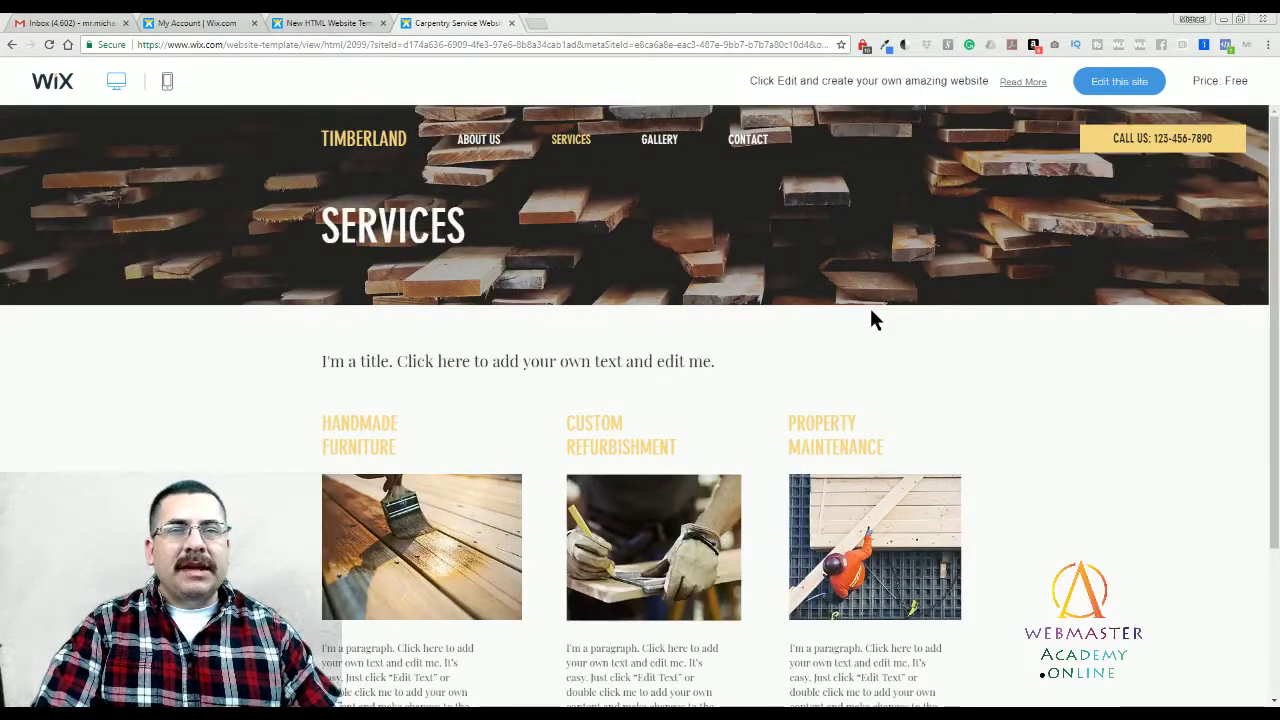
{"action": "scroll", "coordinate": [1030, 450], "scroll_direction": "down", "scroll_amount": 1}
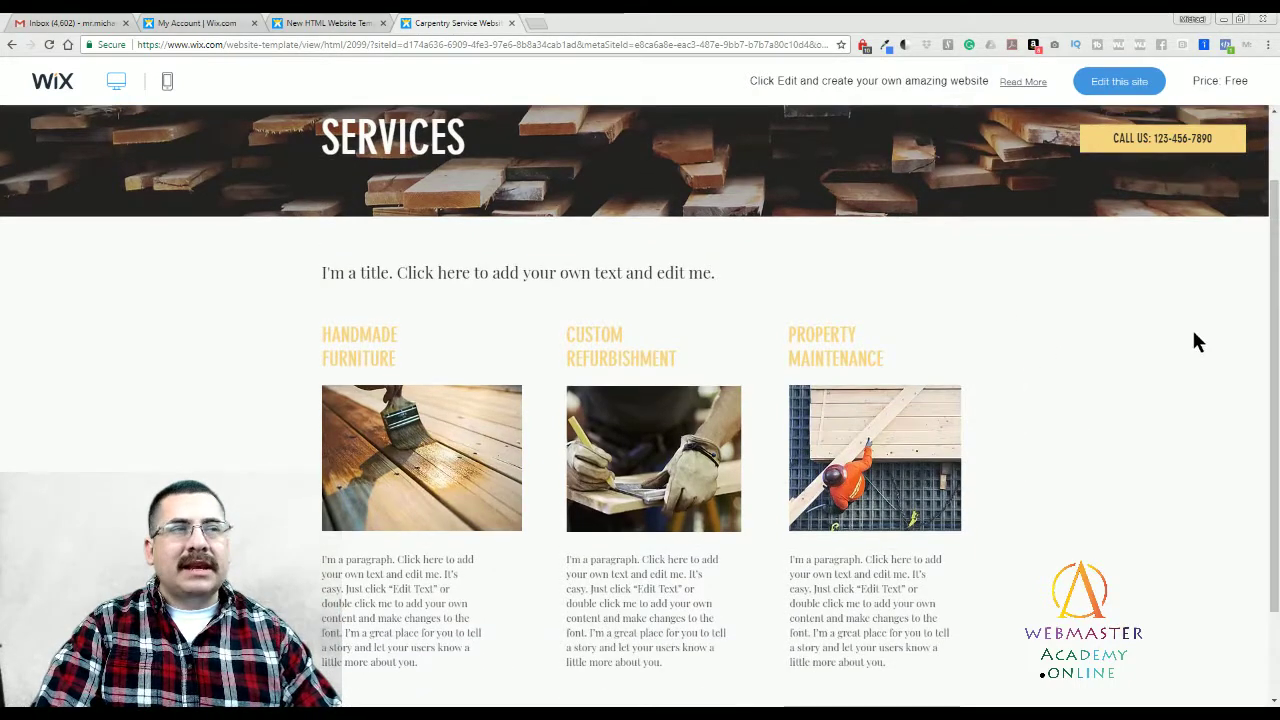
{"action": "mouse_move", "coordinate": [1274, 237]}
{"action": "left_mouse_down"}
{"action": "mouse_move", "coordinate": [1275, 328]}
{"action": "mouse_move", "coordinate": [1274, 247]}
{"action": "left_mouse_up"}
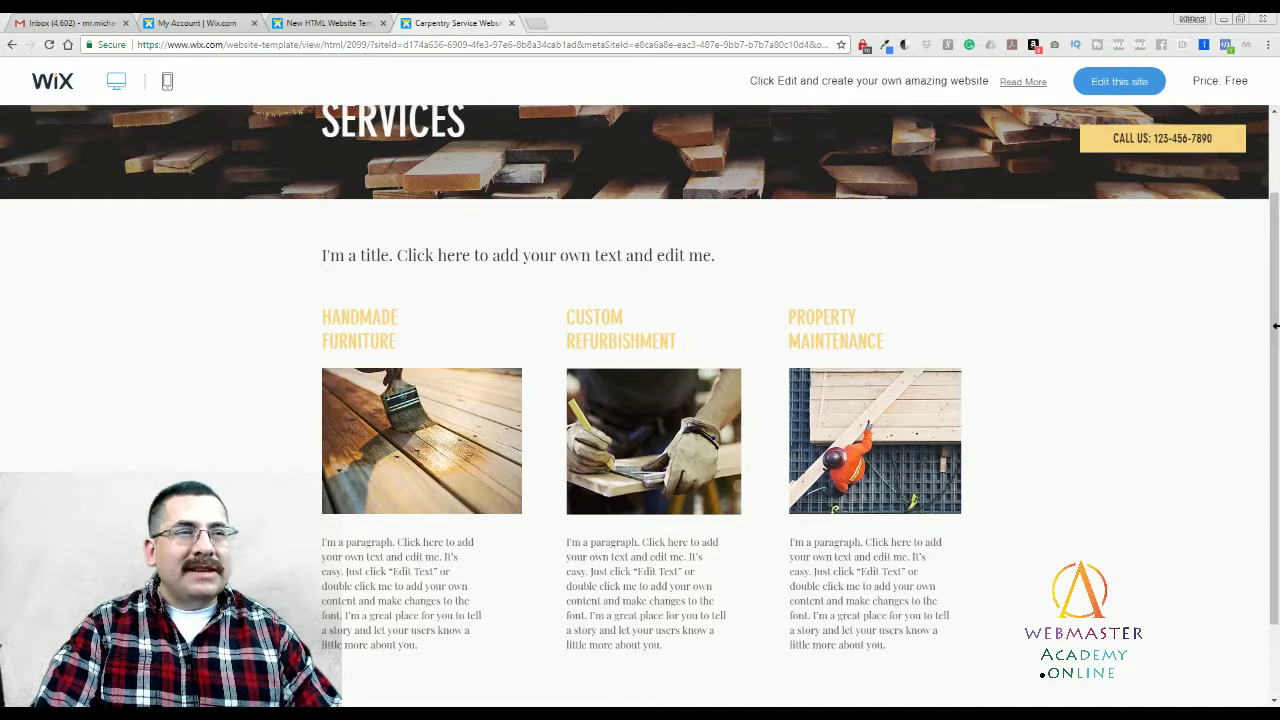
{"action": "left_click_drag", "start_coordinate": [1276, 326], "coordinate": [1276, 292]}
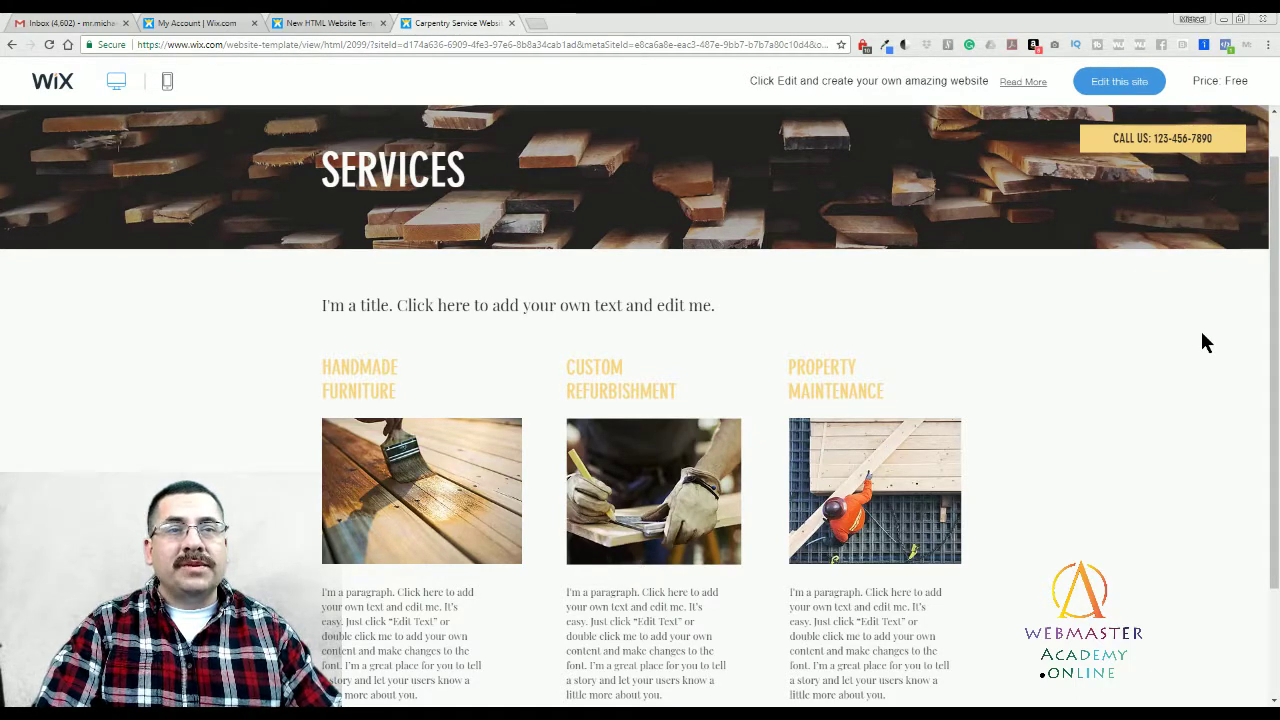
Step: Examine the Custom Refurbishment heading and the description paragraphs under the service images
{"action": "left_click_drag", "start_coordinate": [564, 373], "coordinate": [675, 385]}
{"action": "left_click", "coordinate": [580, 369]}
{"action": "left_click", "coordinate": [566, 366]}
{"action": "left_click", "coordinate": [681, 397]}
{"action": "left_click", "coordinate": [580, 366]}
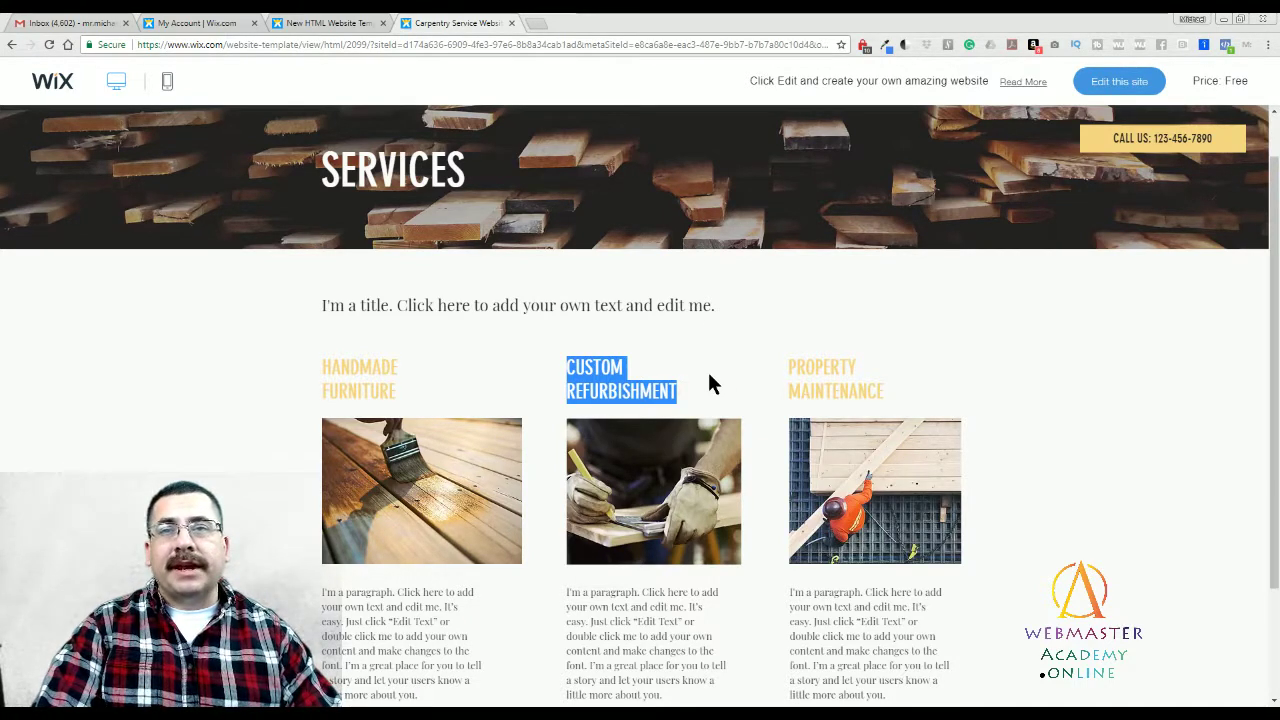
{"action": "left_click", "coordinate": [709, 376]}
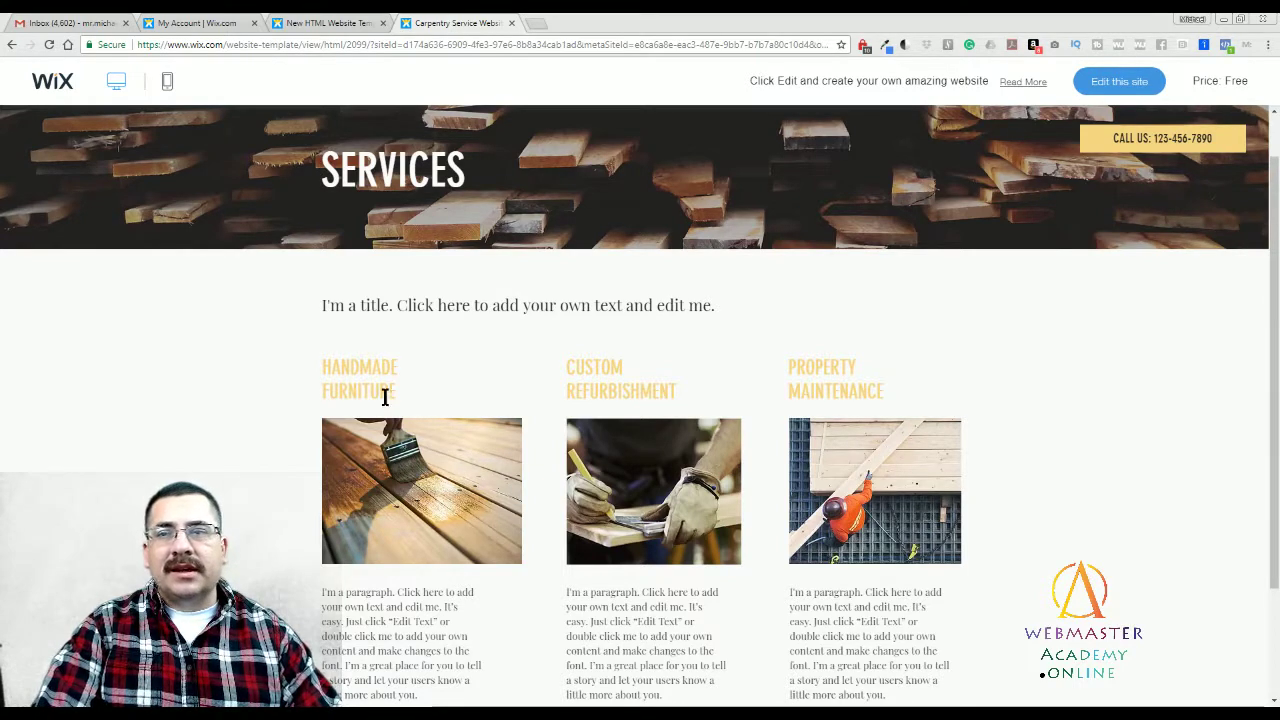
{"action": "scroll", "coordinate": [454, 461], "scroll_direction": "down", "scroll_amount": 1}
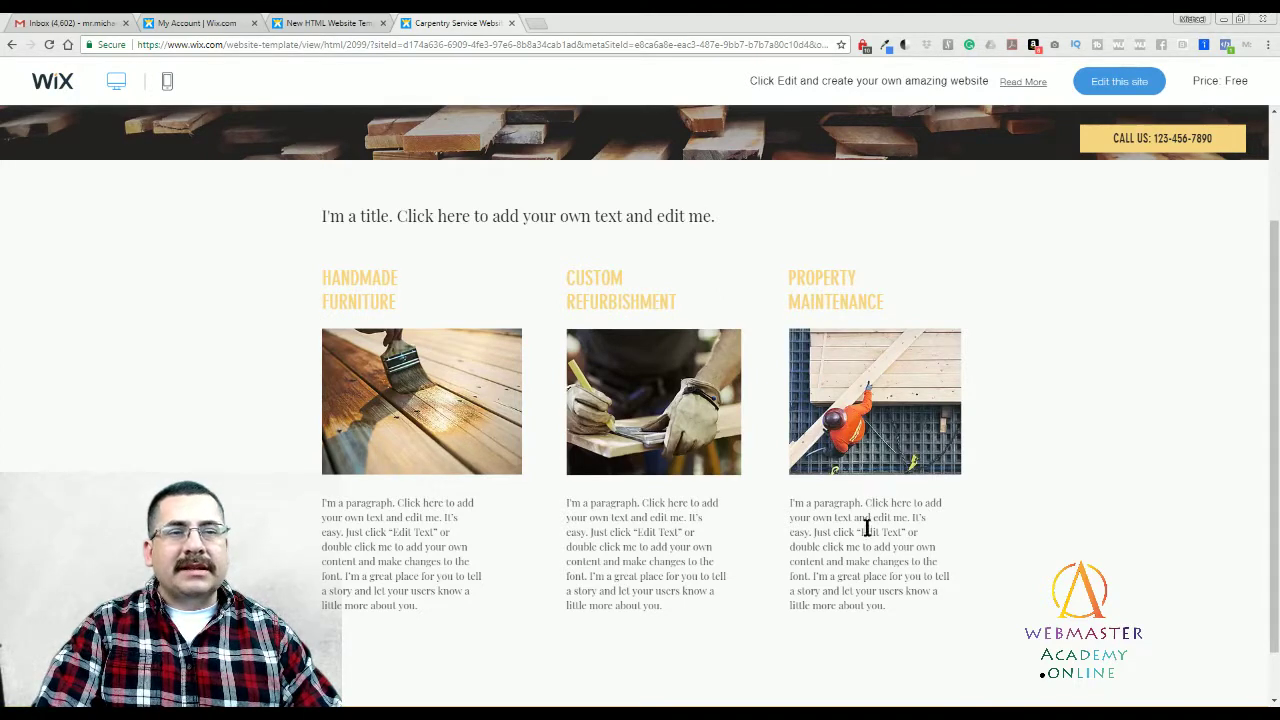
Step: Examine the description paragraph under the Property Maintenance image on the Services page
{"action": "scroll", "coordinate": [868, 530], "scroll_direction": "down", "scroll_amount": 1}
{"action": "scroll", "coordinate": [868, 530], "scroll_direction": "up", "scroll_amount": 1}
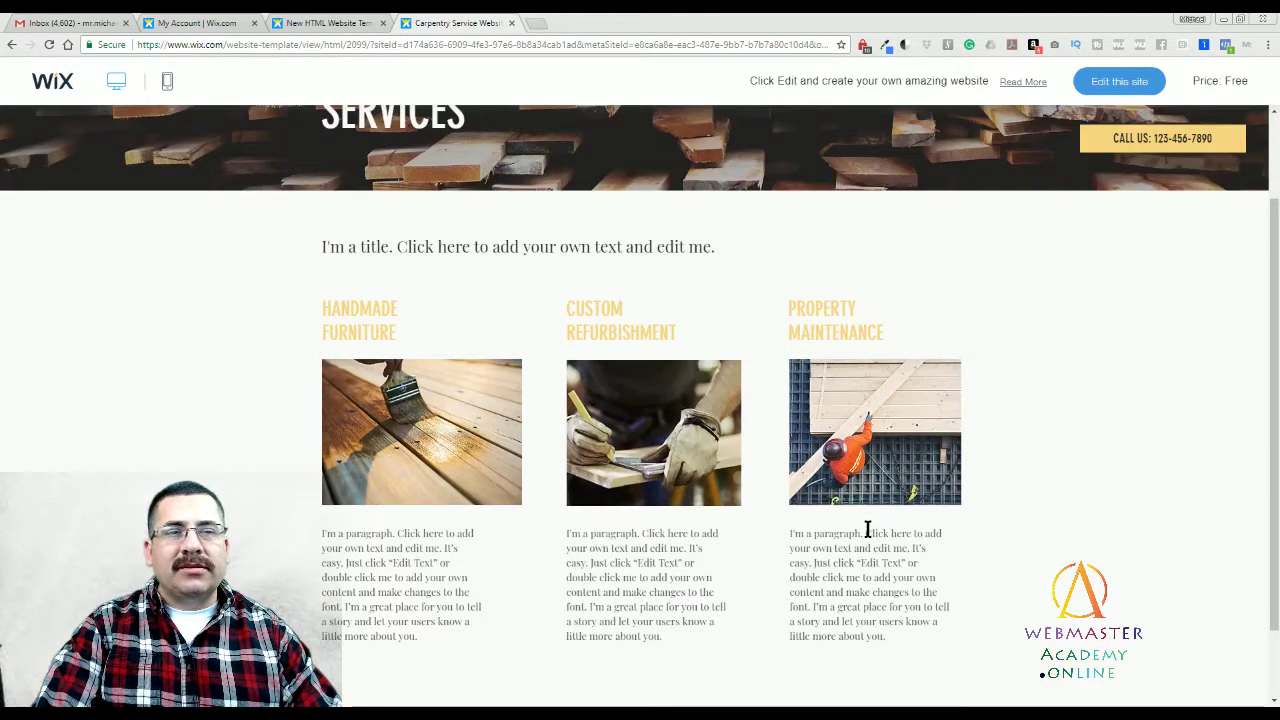
{"action": "left_click_drag", "start_coordinate": [792, 532], "coordinate": [922, 624]}
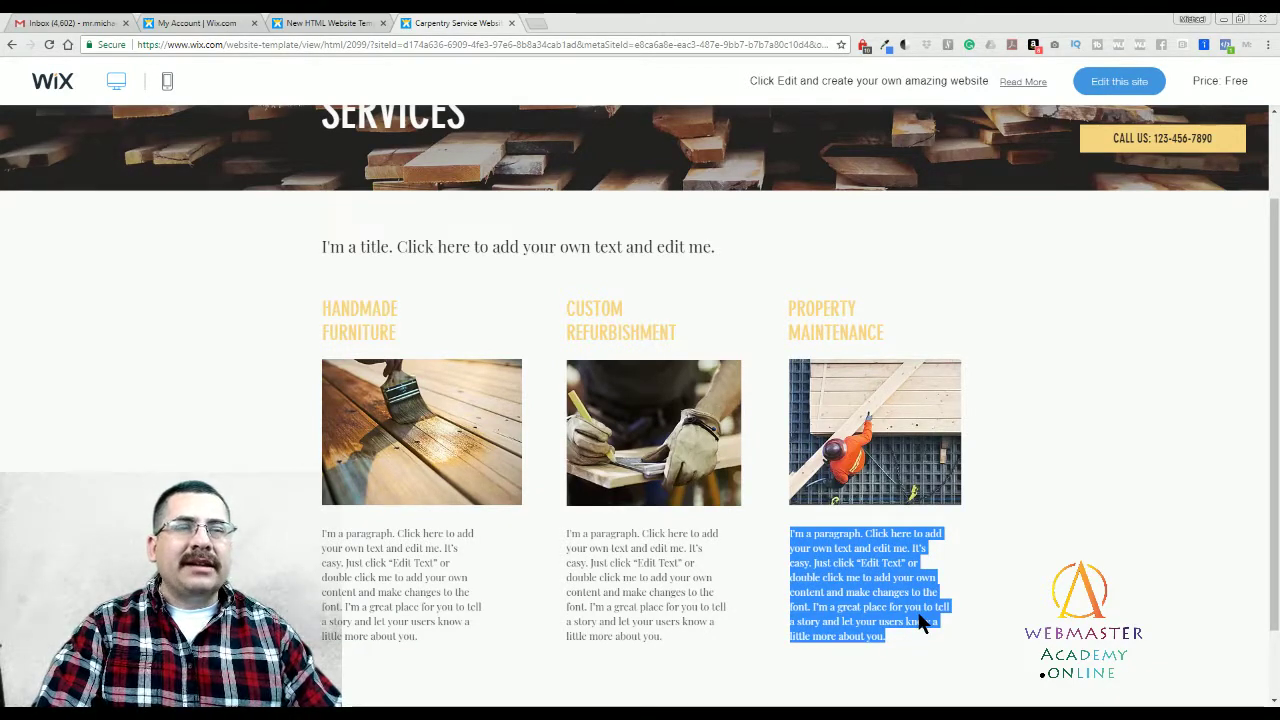
{"action": "left_click", "coordinate": [924, 600]}
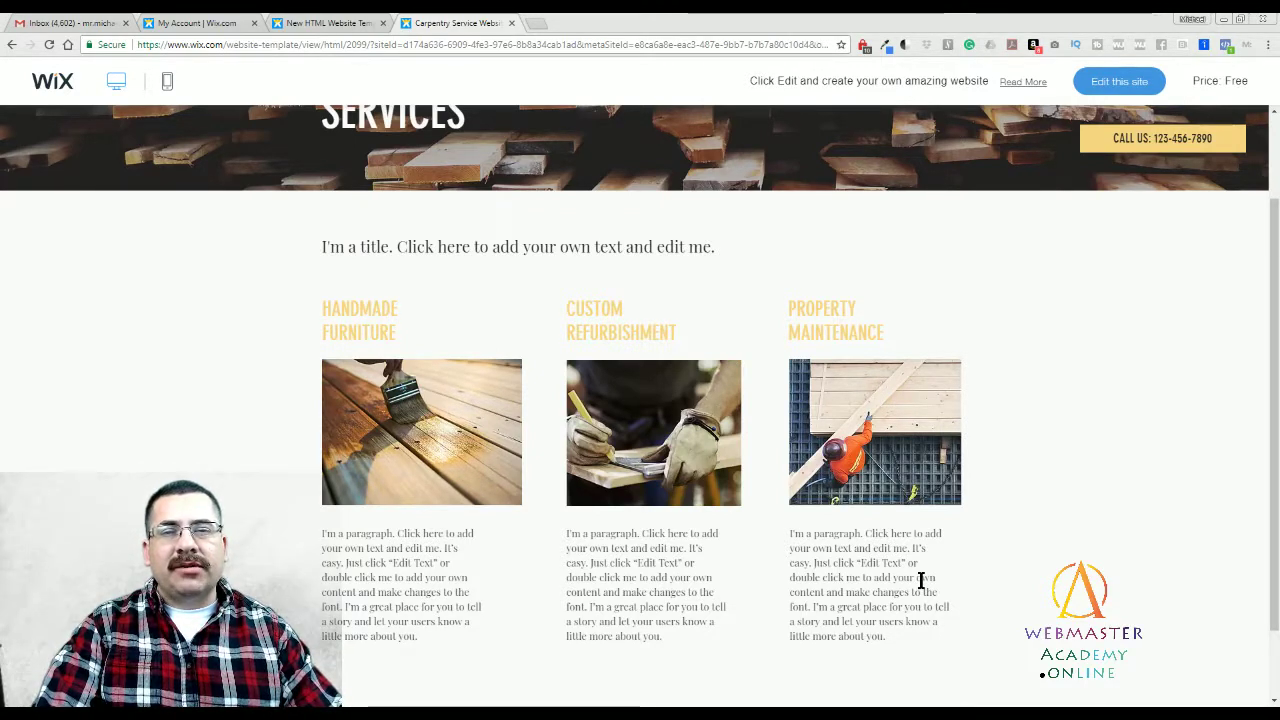
{"action": "scroll", "coordinate": [1010, 565], "scroll_direction": "up", "scroll_amount": 1}
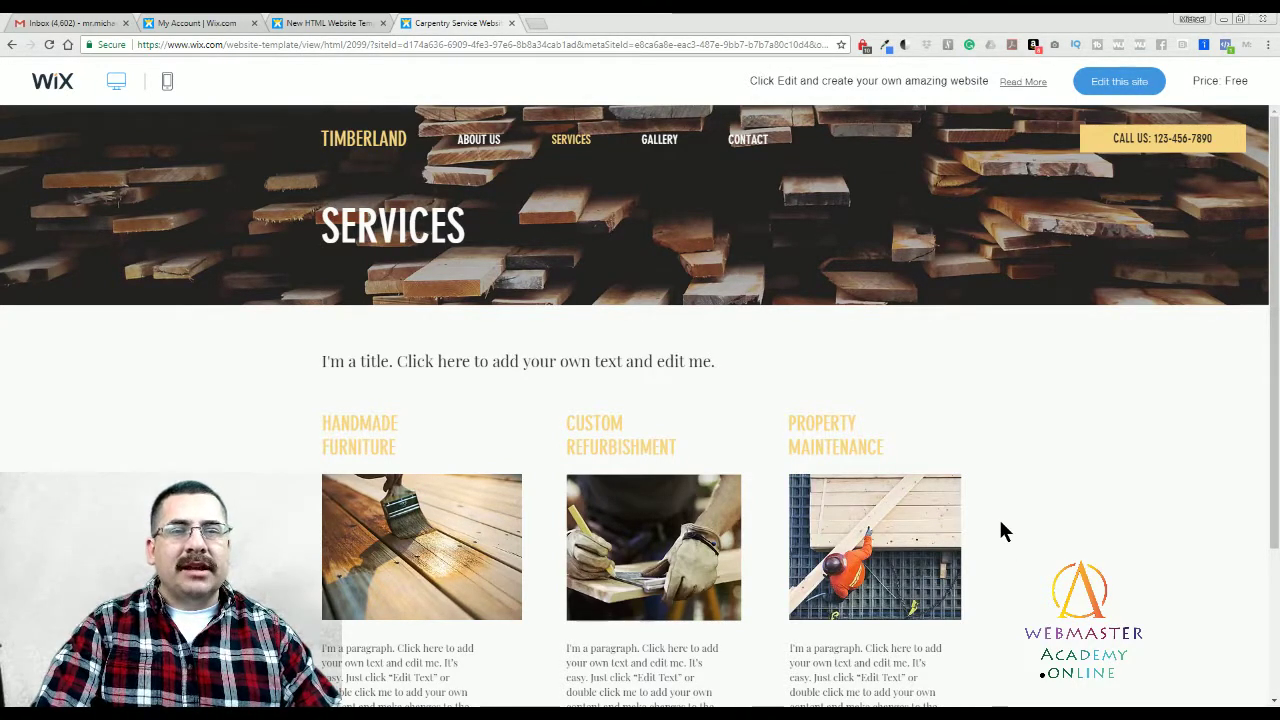
Step: Open the template's Gallery page and look through its carpentry photos, from the first row to the last
{"action": "left_click", "coordinate": [912, 484]}
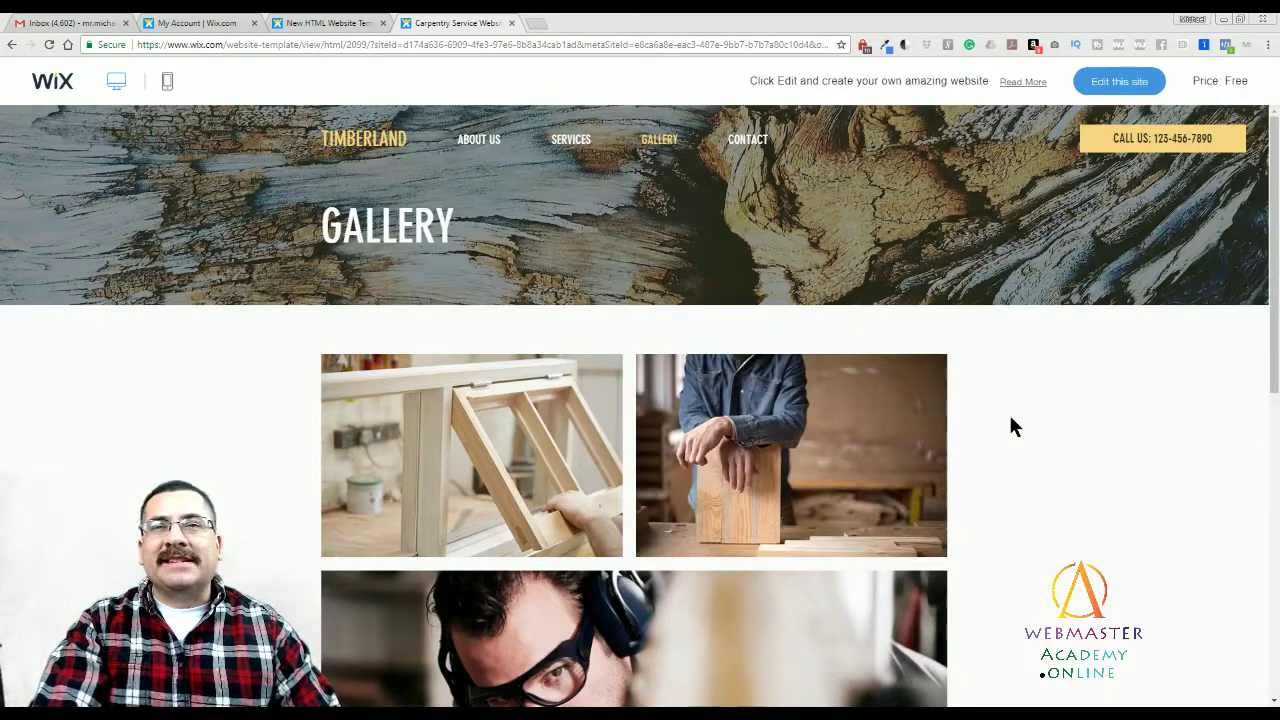
{"action": "scroll", "coordinate": [1001, 425], "scroll_direction": "down", "scroll_amount": 1}
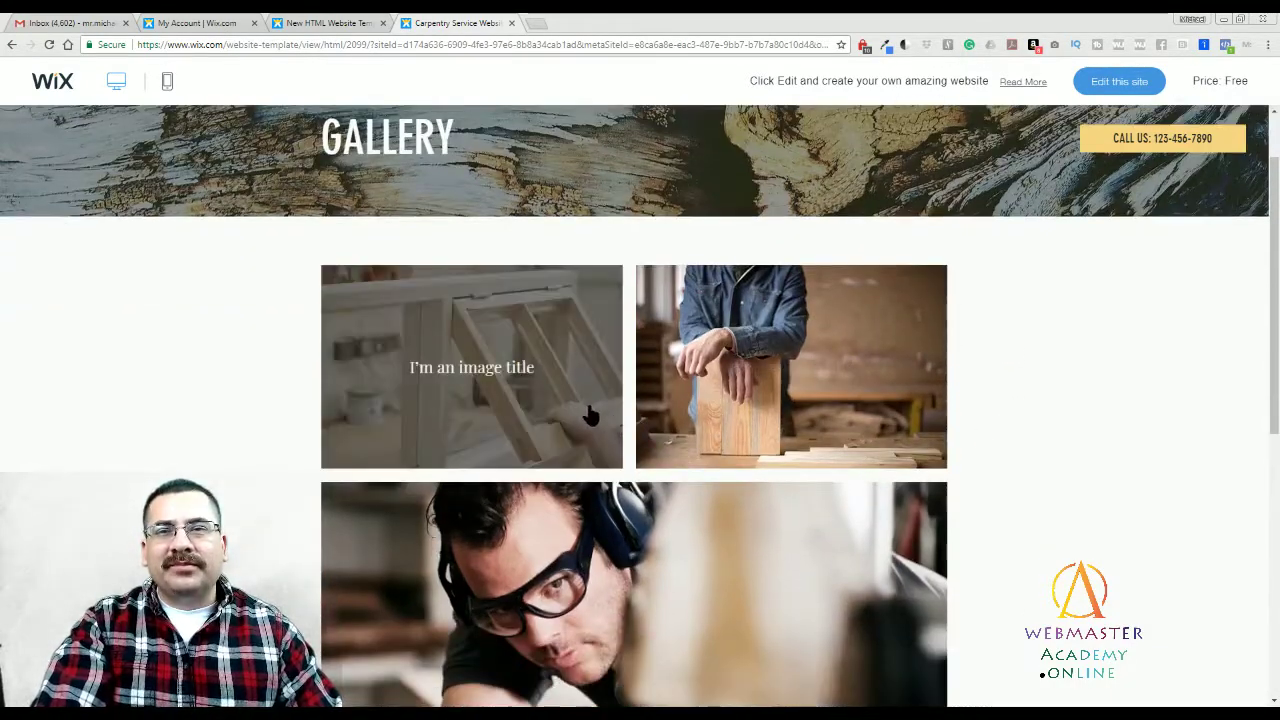
{"action": "scroll", "coordinate": [740, 470], "scroll_direction": "down", "scroll_amount": 1}
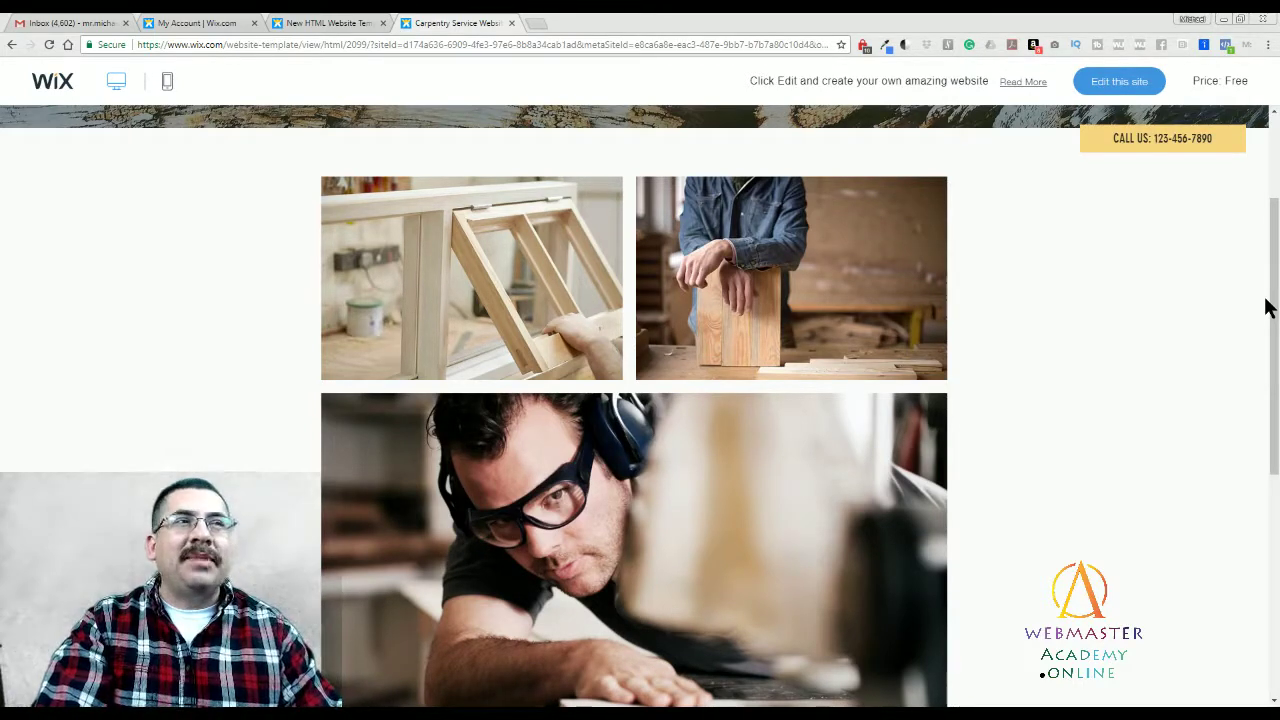
{"action": "left_click_drag", "start_coordinate": [1270, 306], "coordinate": [1272, 259]}
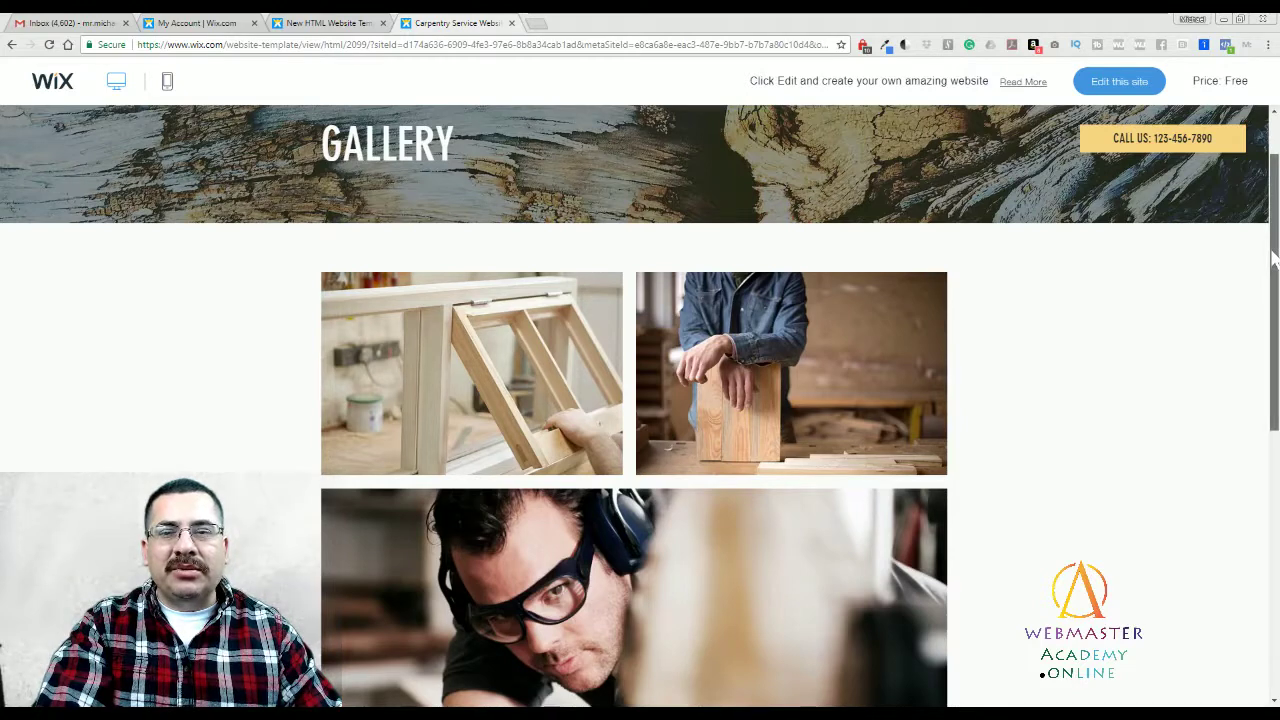
{"action": "left_click_drag", "start_coordinate": [1272, 253], "coordinate": [1274, 265]}
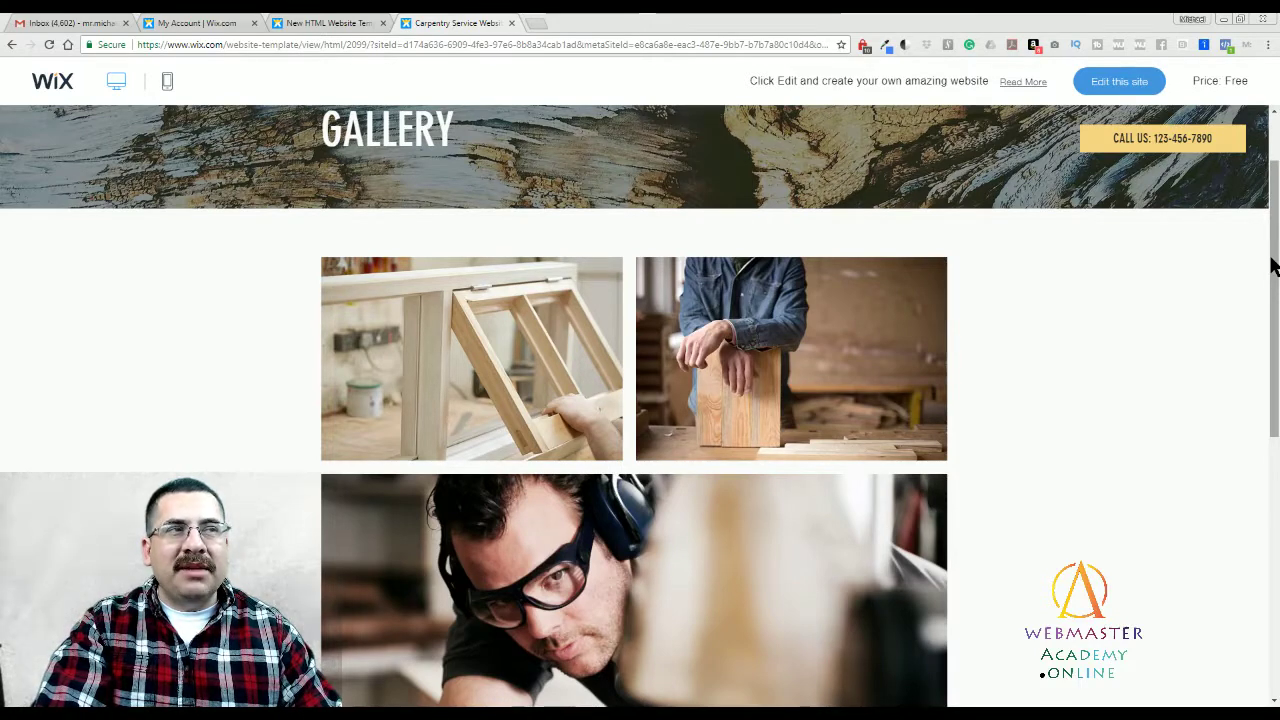
{"action": "left_click_drag", "start_coordinate": [1273, 265], "coordinate": [1248, 474]}
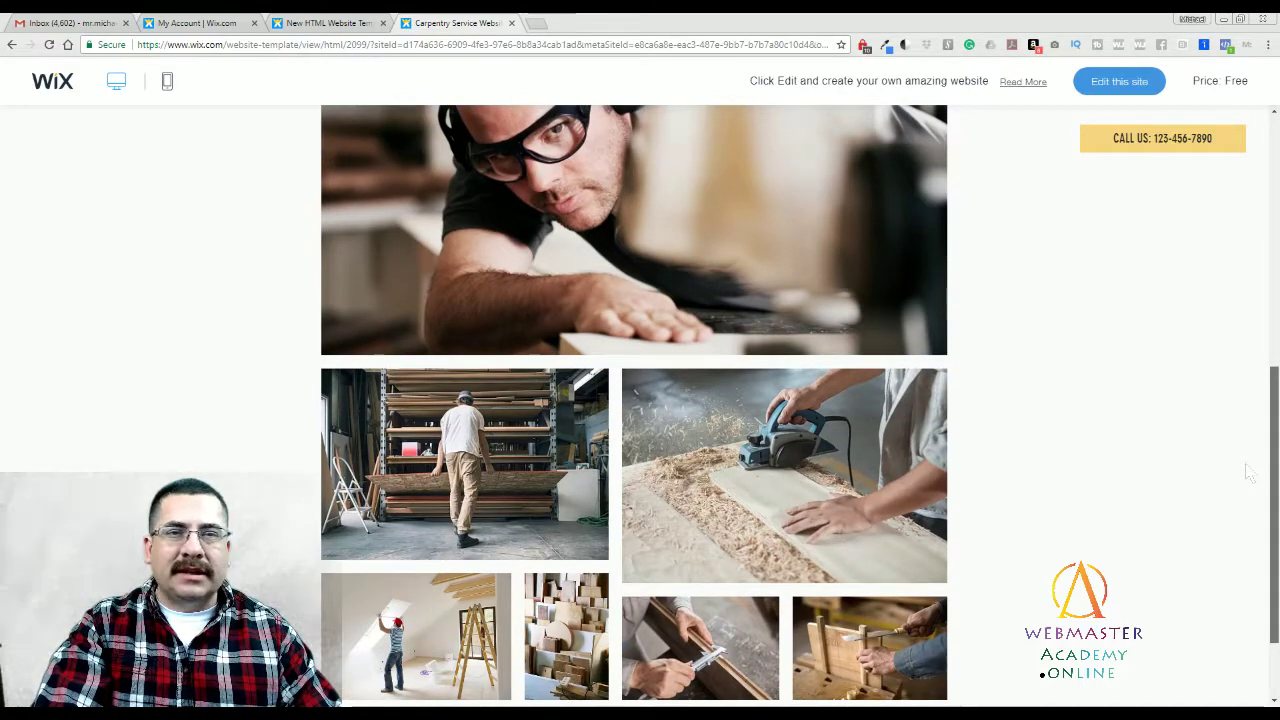
{"action": "left_click_drag", "start_coordinate": [1250, 472], "coordinate": [1258, 308]}
{"action": "scroll", "coordinate": [1255, 300], "scroll_direction": "up", "scroll_amount": 2}
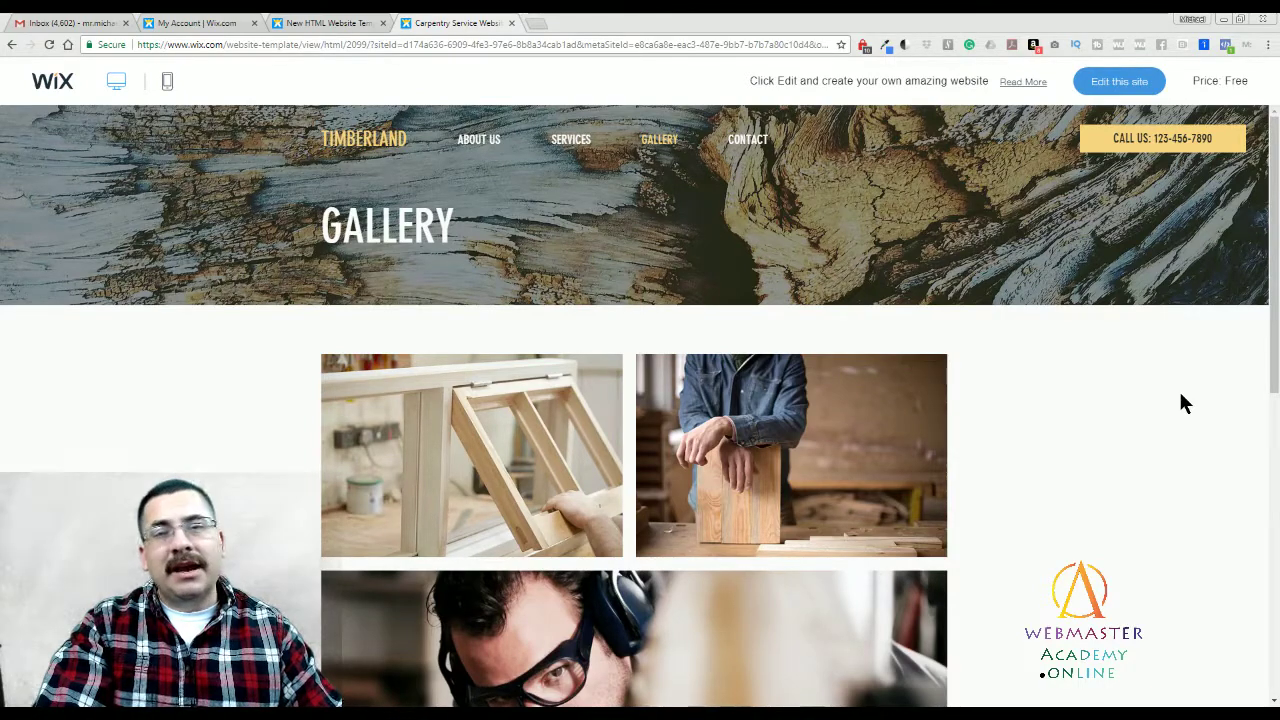
Step: Revisit the template's home, Contact, About Us and Services pages in turn
{"action": "left_click", "coordinate": [375, 145]}
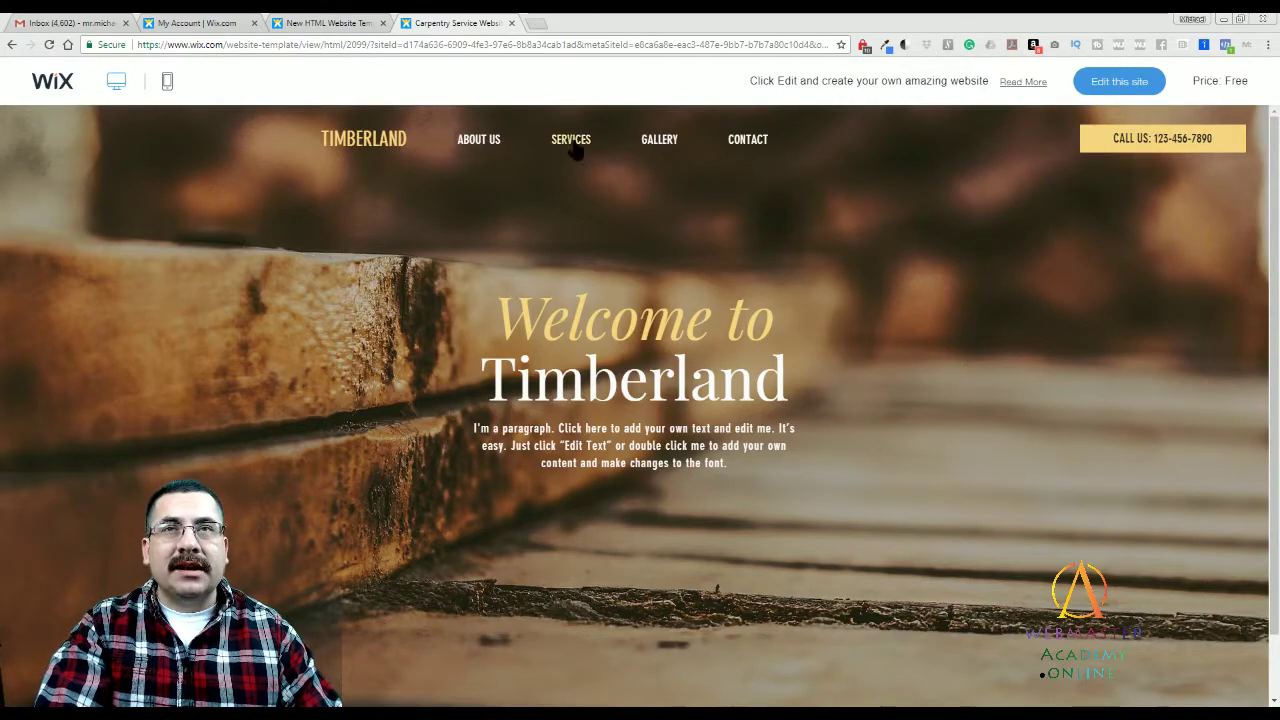
{"action": "left_click", "coordinate": [662, 142]}
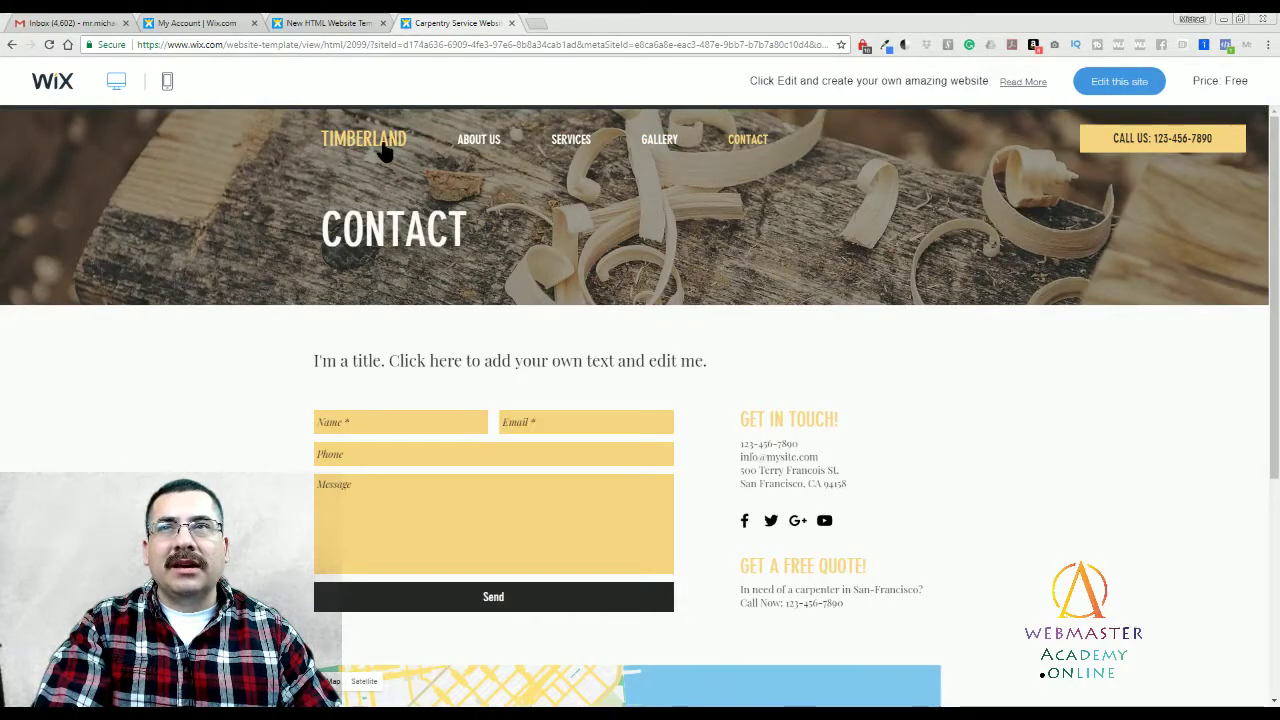
{"action": "left_click", "coordinate": [482, 150]}
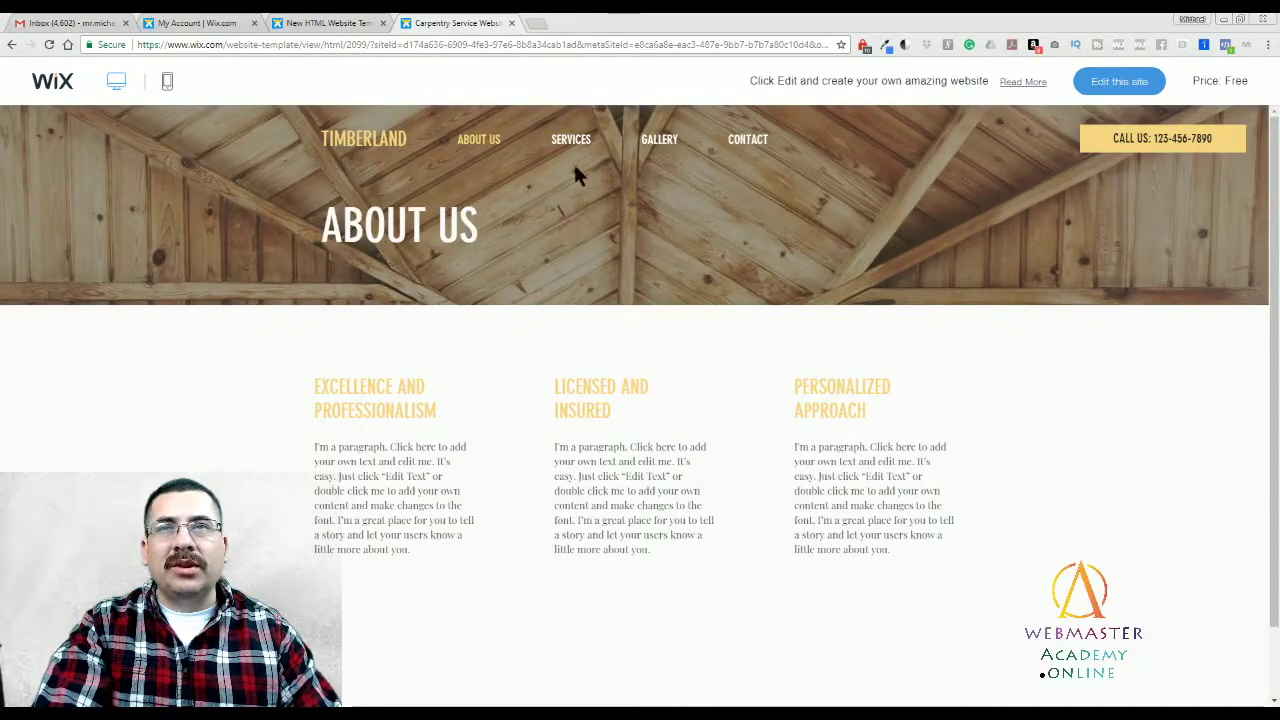
{"action": "left_click", "coordinate": [573, 142]}
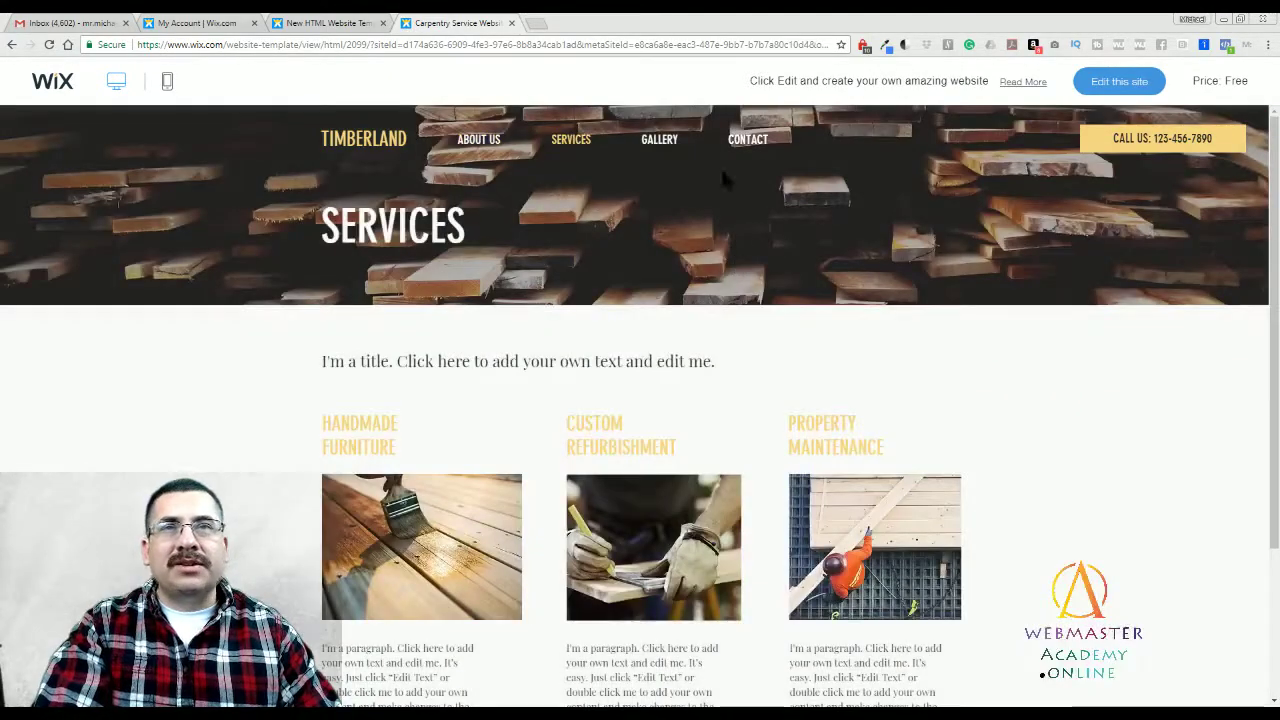
Step: Revisit the photos on the Gallery page, and reopen the Contact page to review its layout
{"action": "left_click", "coordinate": [660, 142]}
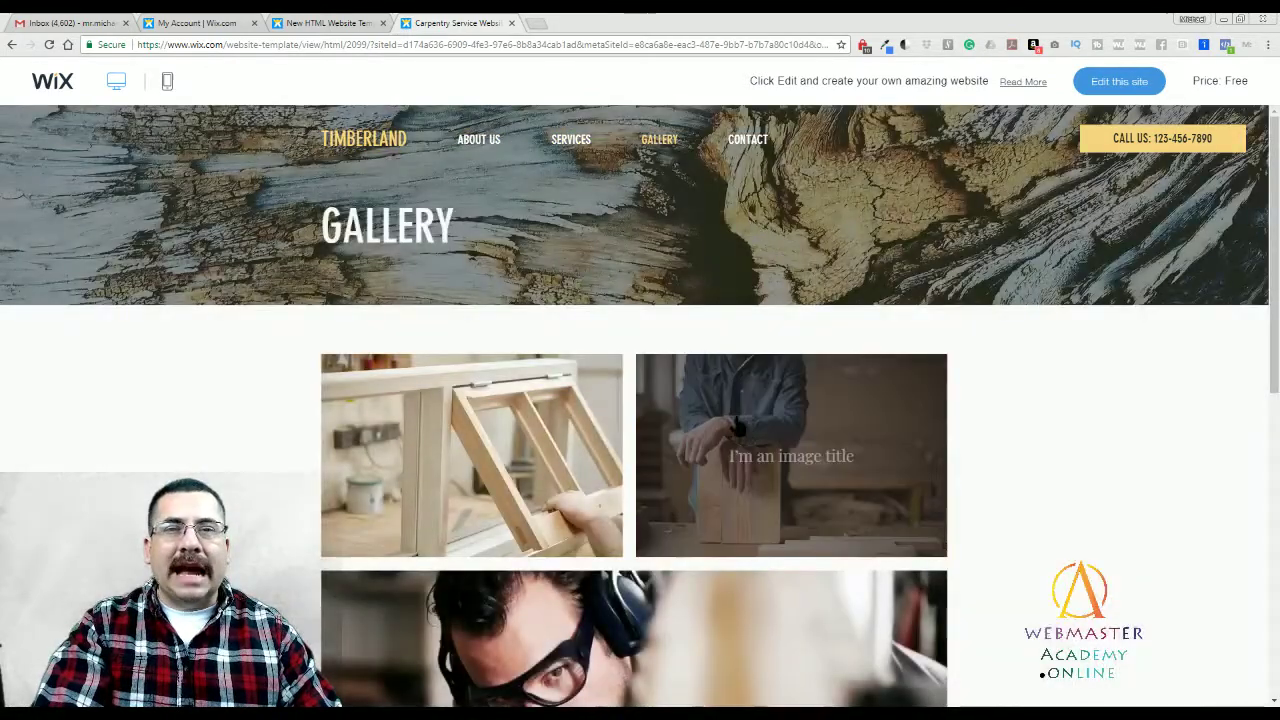
{"action": "scroll", "coordinate": [900, 480], "scroll_direction": "down", "scroll_amount": 1}
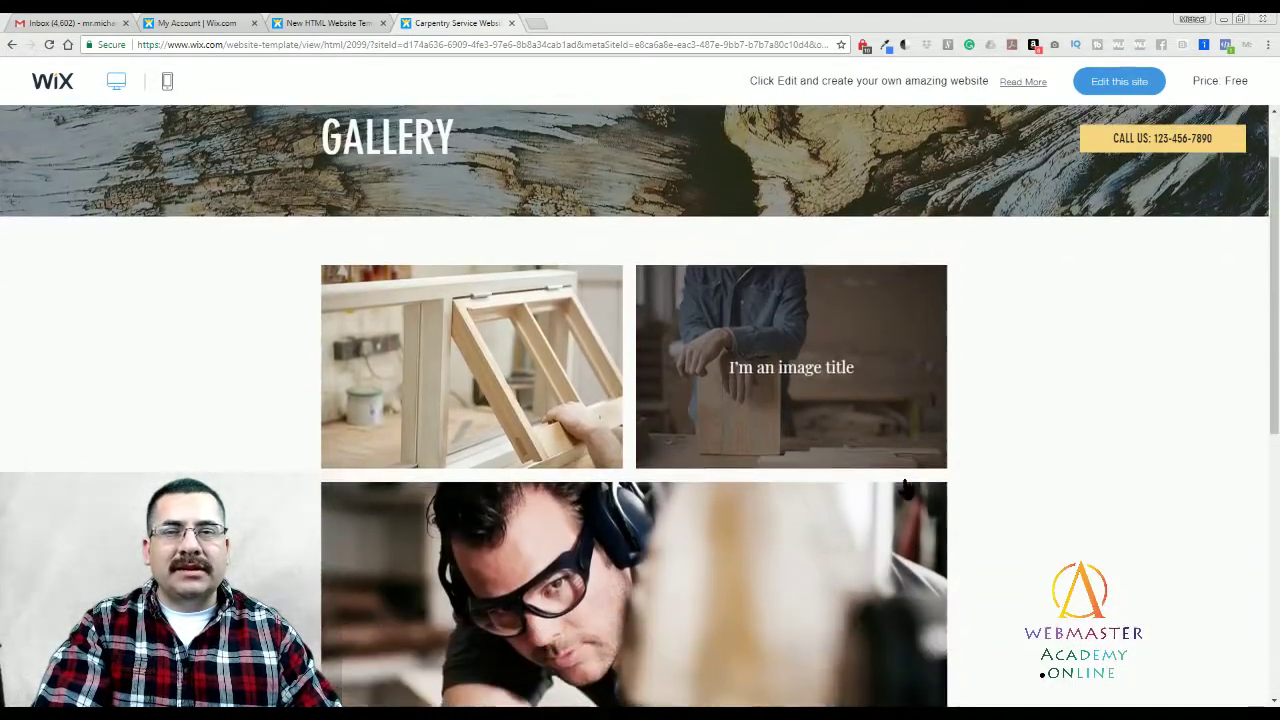
{"action": "scroll", "coordinate": [830, 400], "scroll_direction": "up", "scroll_amount": 1}
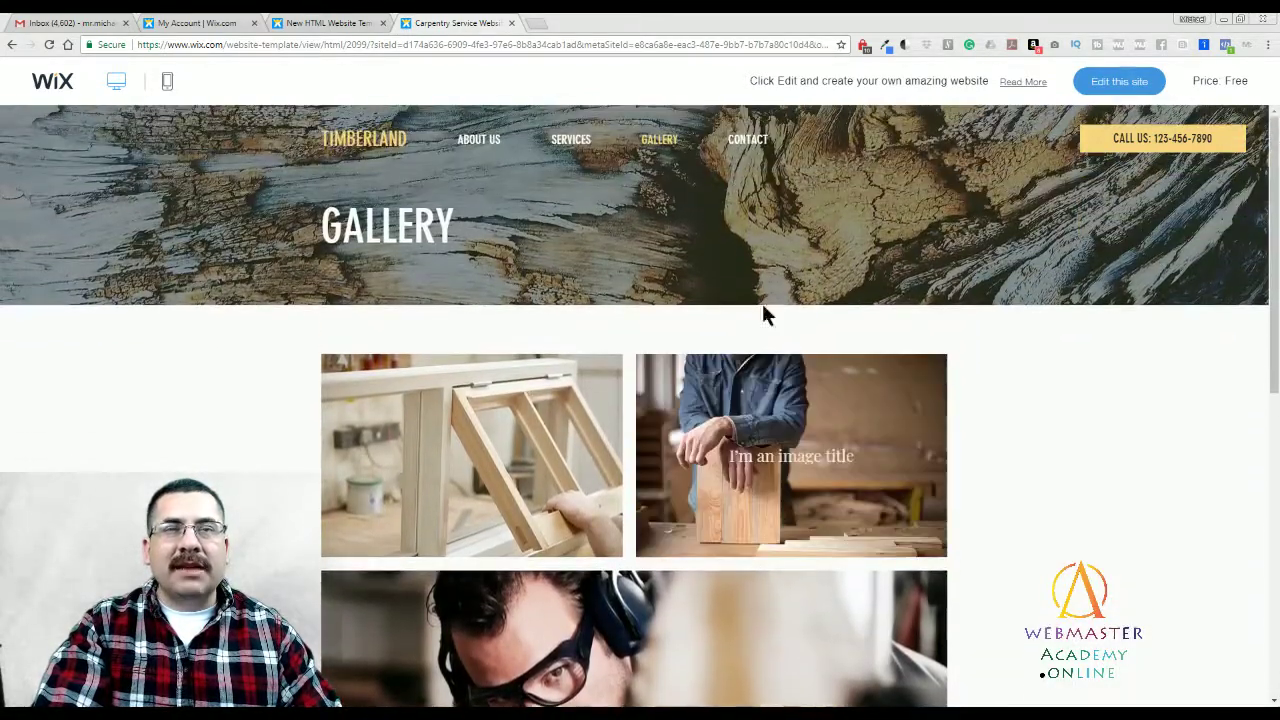
{"action": "left_click", "coordinate": [735, 148]}
{"action": "scroll", "coordinate": [929, 425], "scroll_direction": "down", "scroll_amount": 1}
{"action": "scroll", "coordinate": [933, 429], "scroll_direction": "up", "scroll_amount": 1}
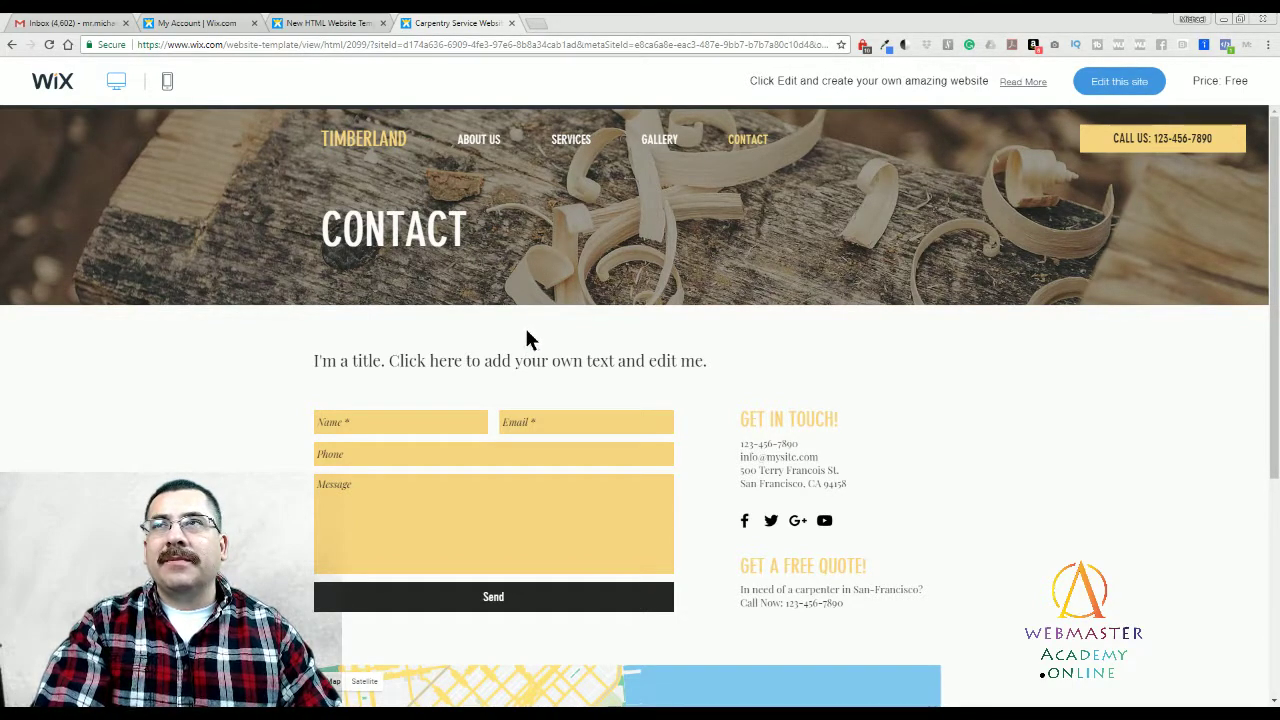
Step: Open the template for editing, and select the home page's strip, header and Timberland title text in turn
{"action": "left_click", "coordinate": [1110, 82]}
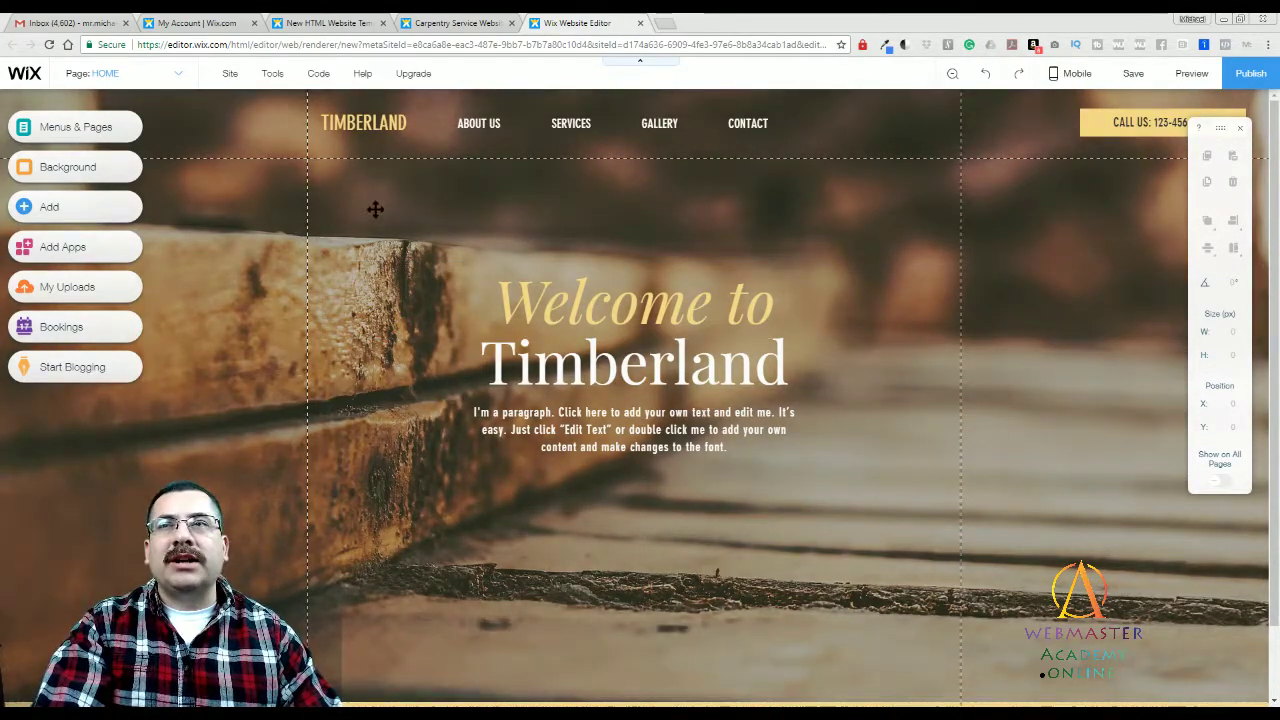
{"action": "left_click", "coordinate": [375, 209]}
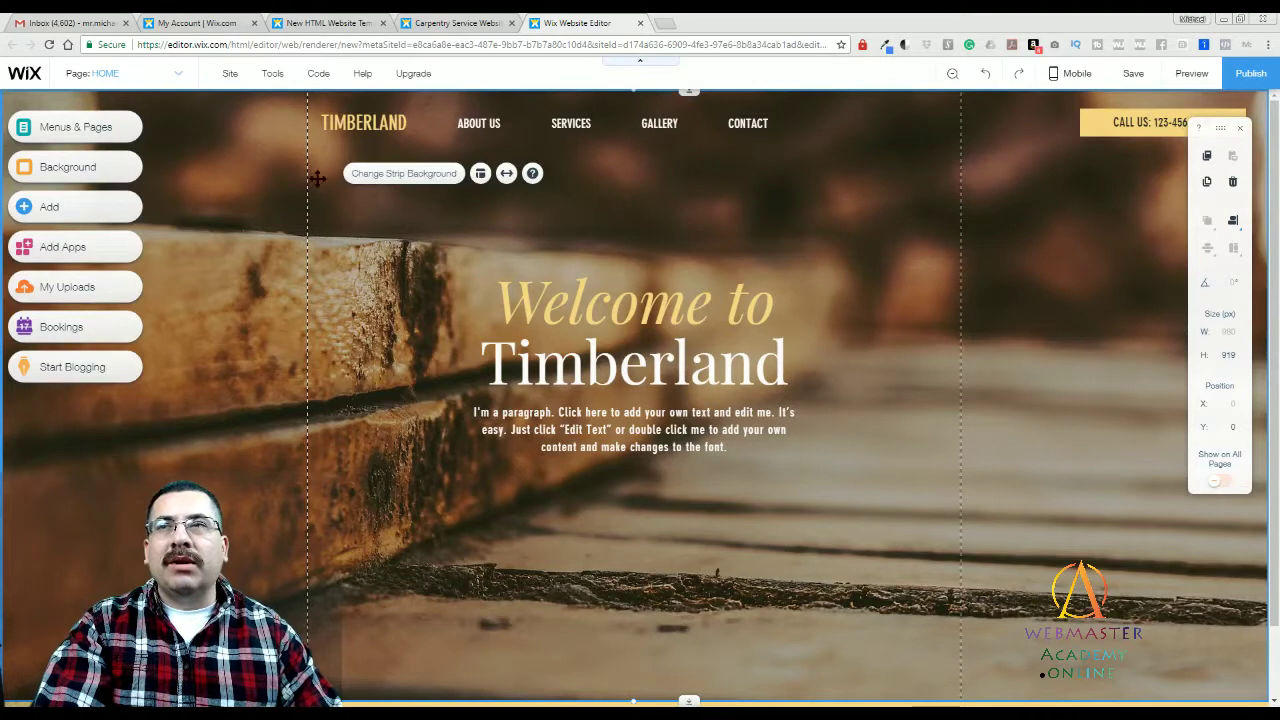
{"action": "left_click", "coordinate": [266, 132]}
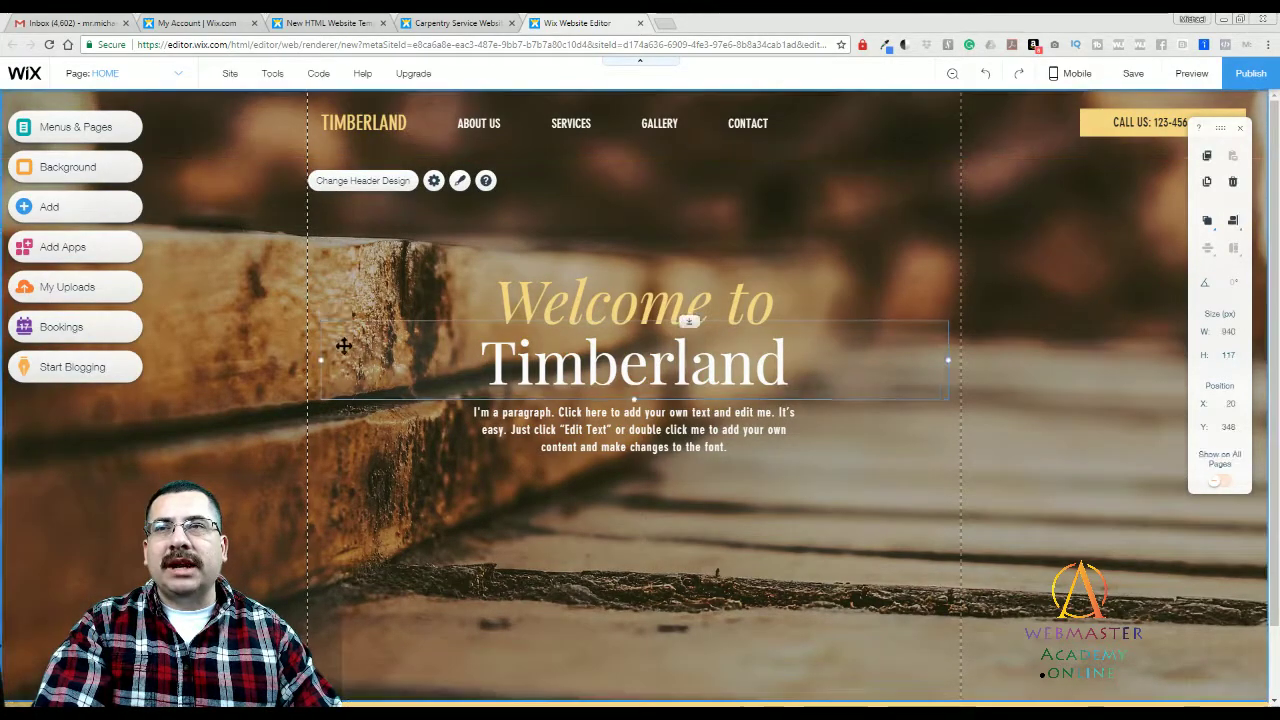
{"action": "left_click", "coordinate": [343, 346]}
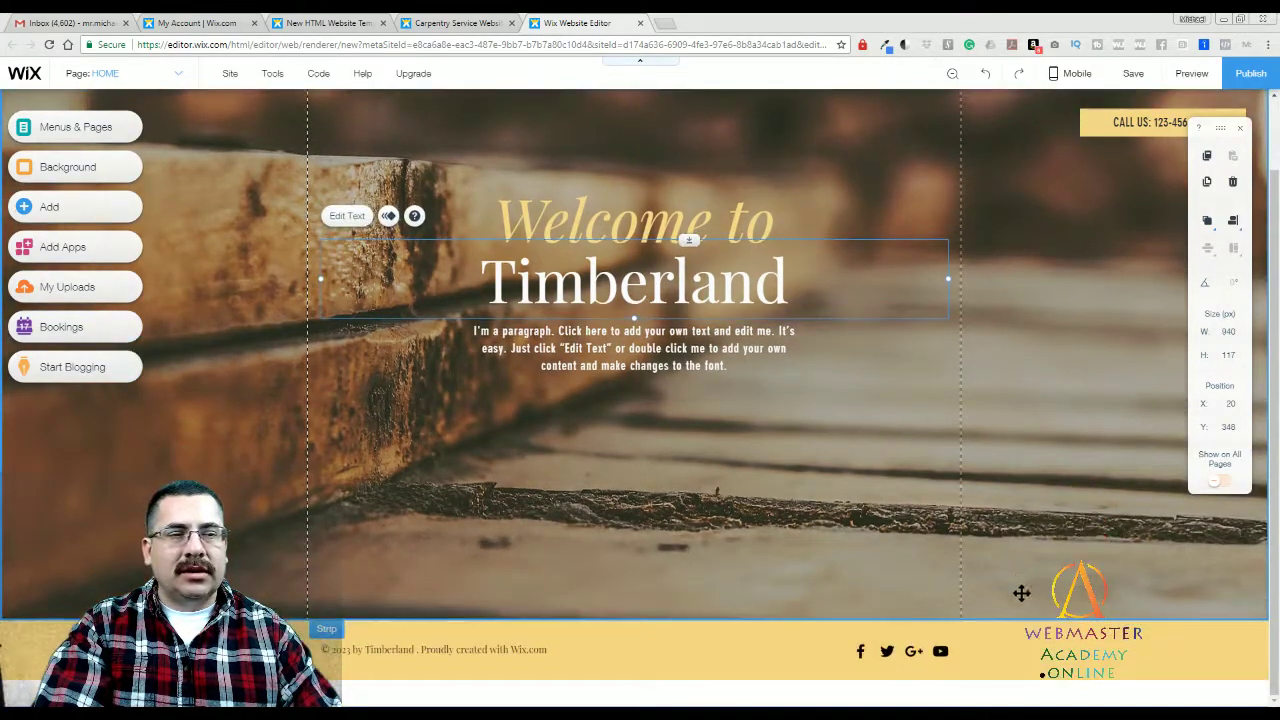
{"action": "left_click", "coordinate": [1020, 594]}
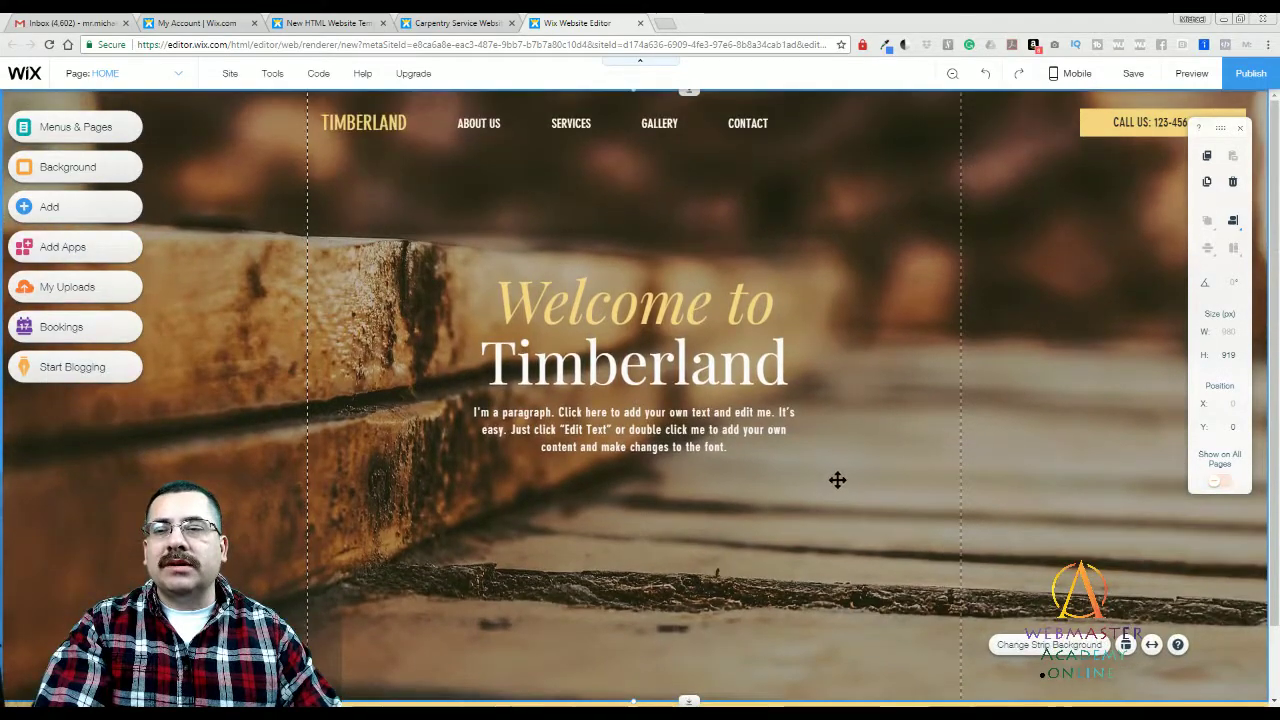
{"action": "scroll", "coordinate": [900, 500], "scroll_direction": "down", "scroll_amount": 1}
{"action": "scroll", "coordinate": [857, 429], "scroll_direction": "up", "scroll_amount": 1}
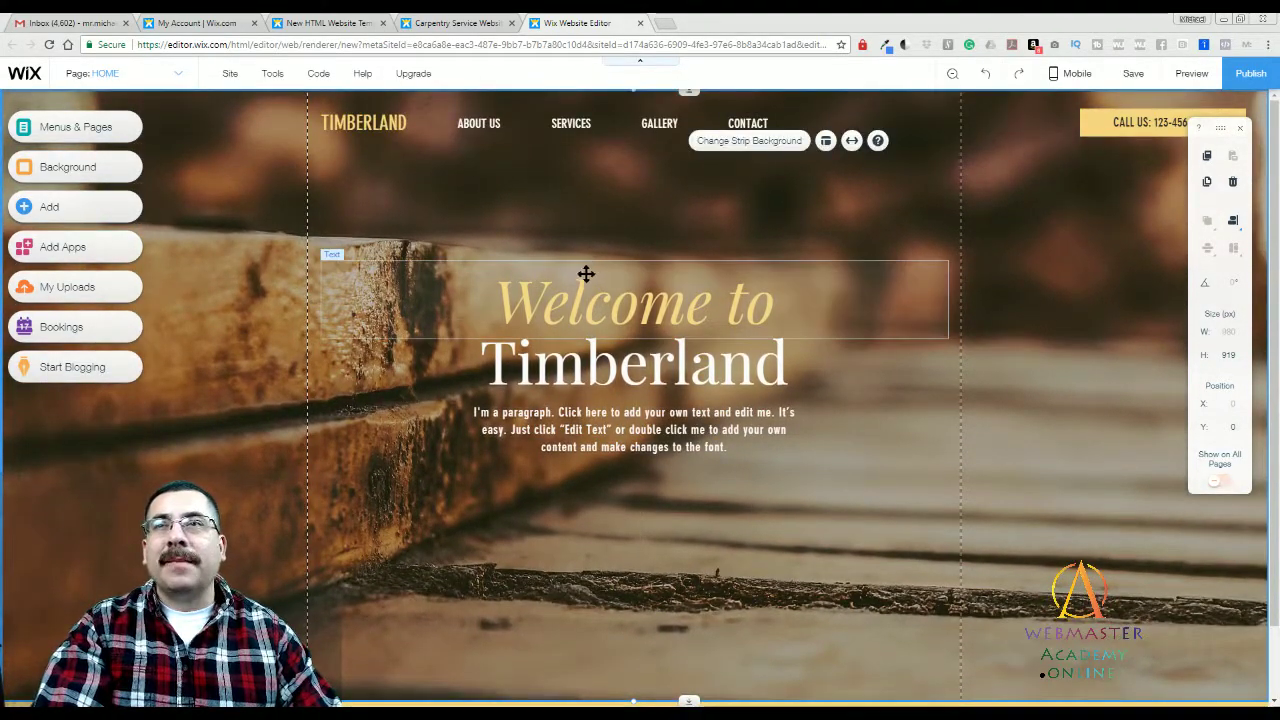
Step: Select the header's navigation menu and the Timberland site name in turn to inspect their editing options
{"action": "left_click", "coordinate": [880, 287]}
{"action": "left_click", "coordinate": [689, 118]}
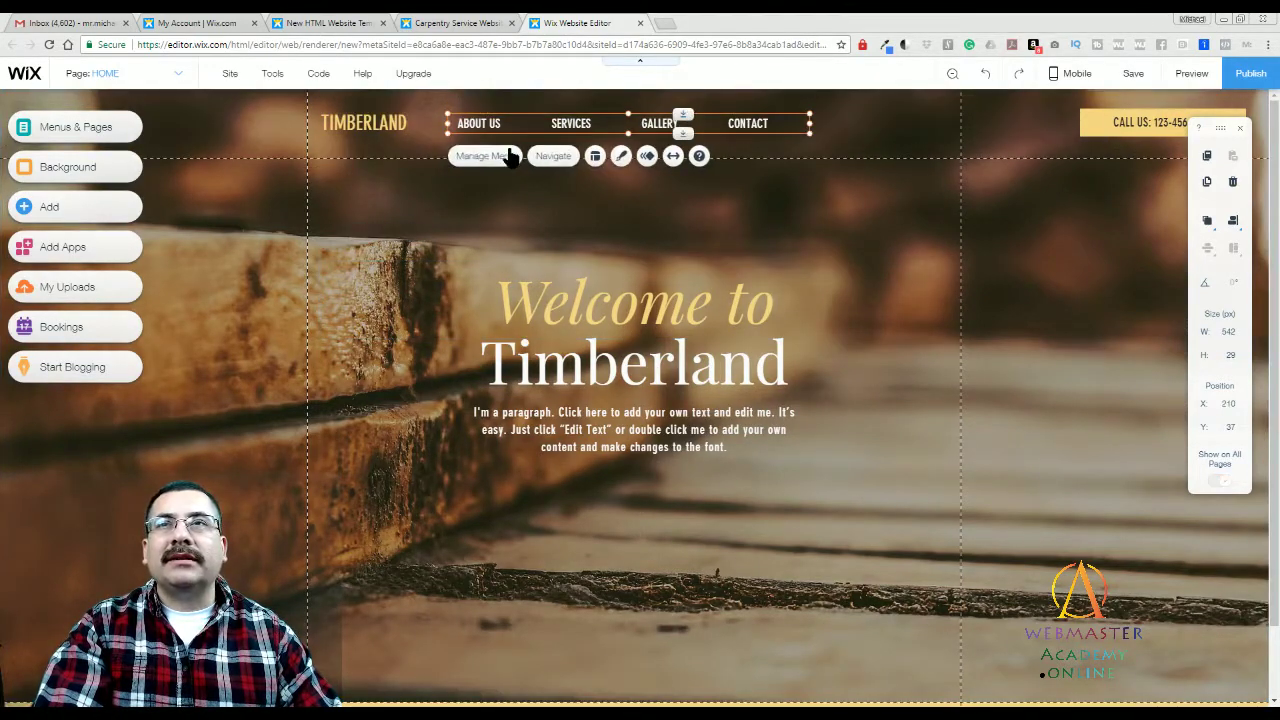
{"action": "left_click", "coordinate": [366, 126]}
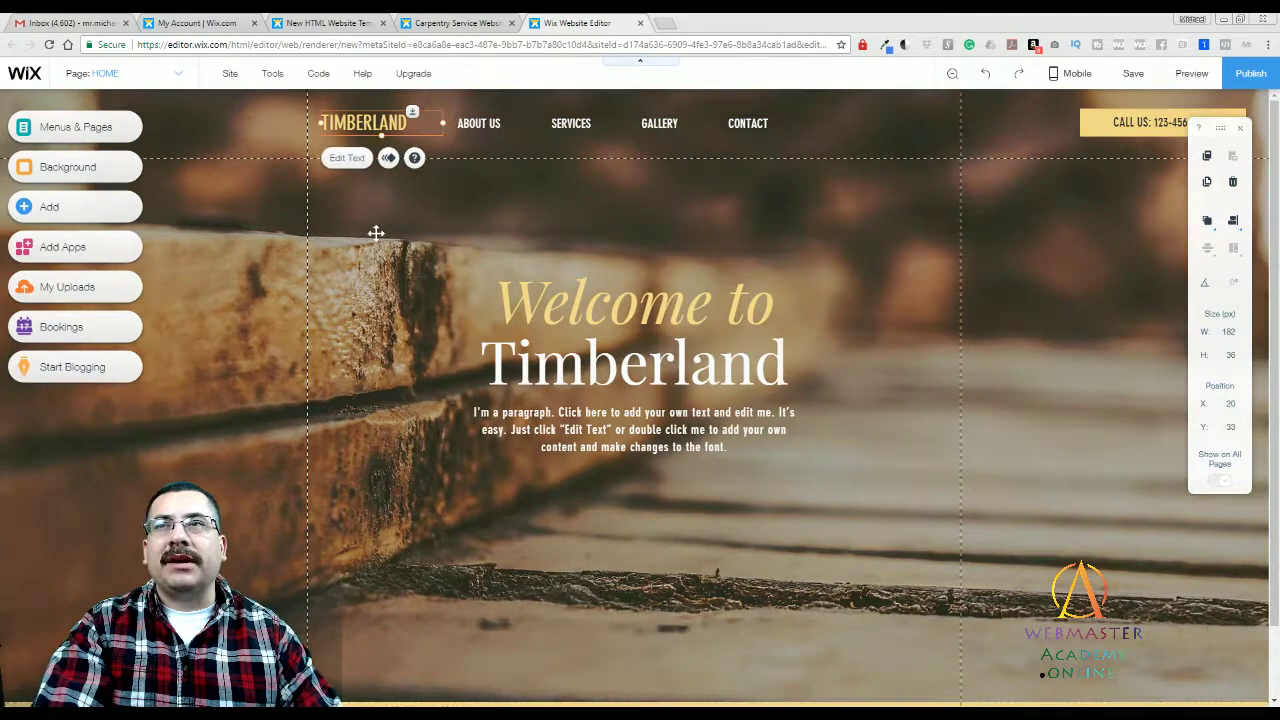
Step: Try lowering the top edge of the home page's background strip below the header, and extend it back up behind the header
{"action": "left_click", "coordinate": [376, 235]}
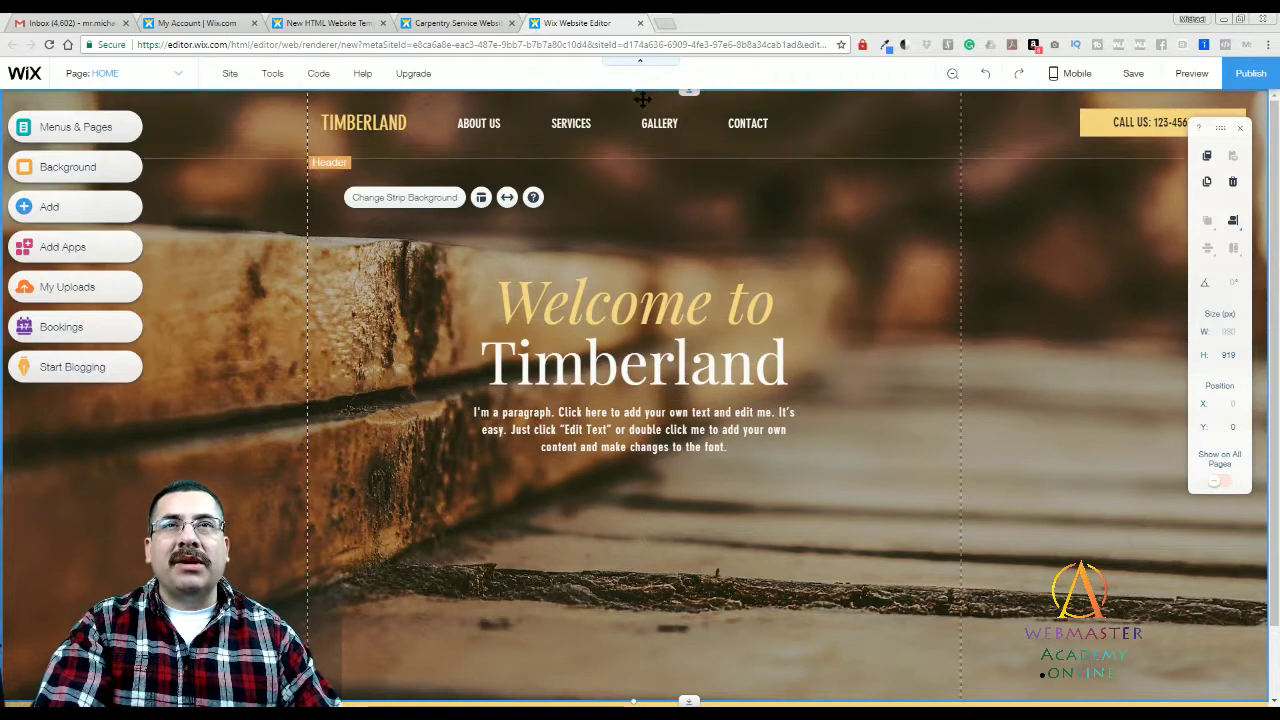
{"action": "left_click_drag", "start_coordinate": [632, 90], "coordinate": [637, 214]}
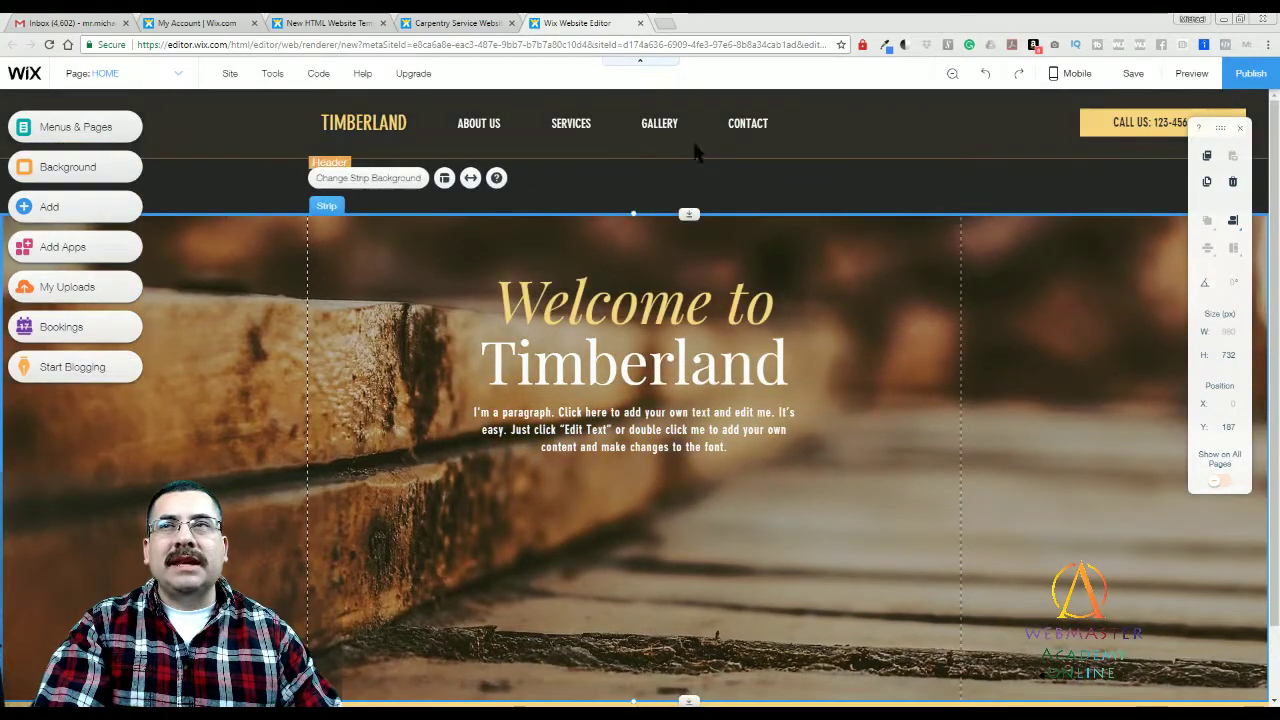
{"action": "left_click_drag", "start_coordinate": [636, 212], "coordinate": [637, 157]}
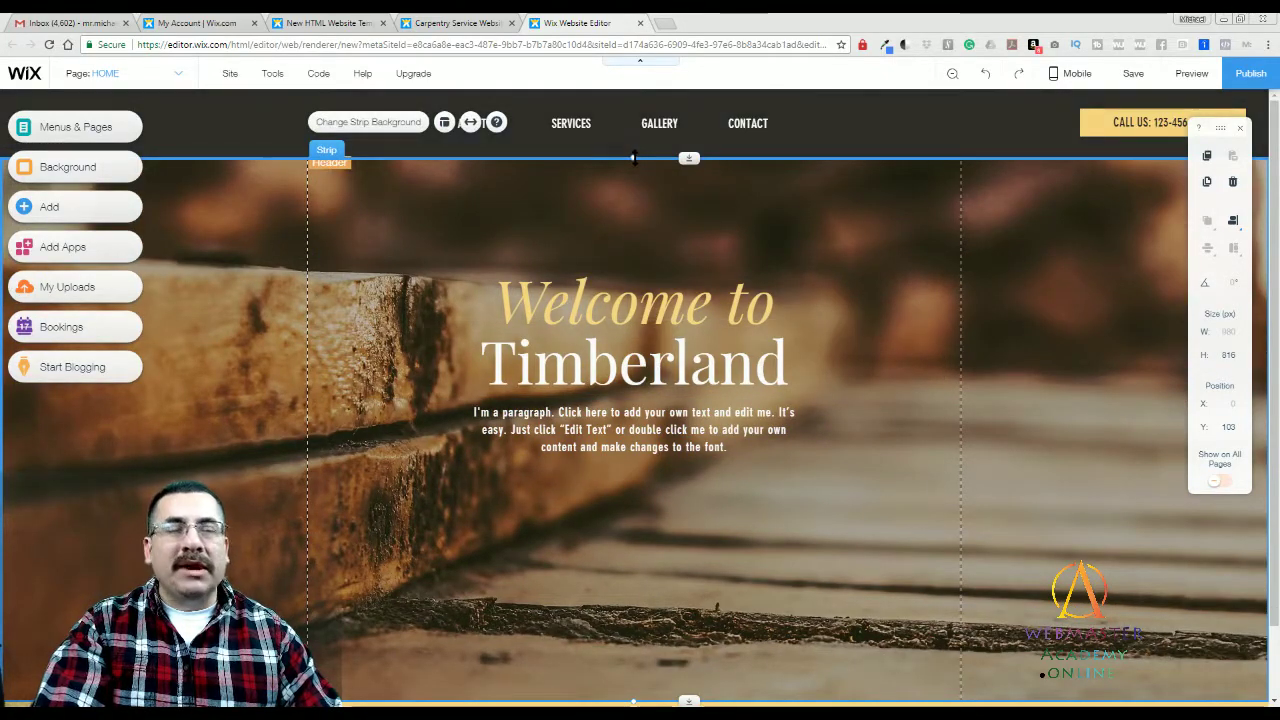
{"action": "left_click_drag", "start_coordinate": [634, 157], "coordinate": [628, 91]}
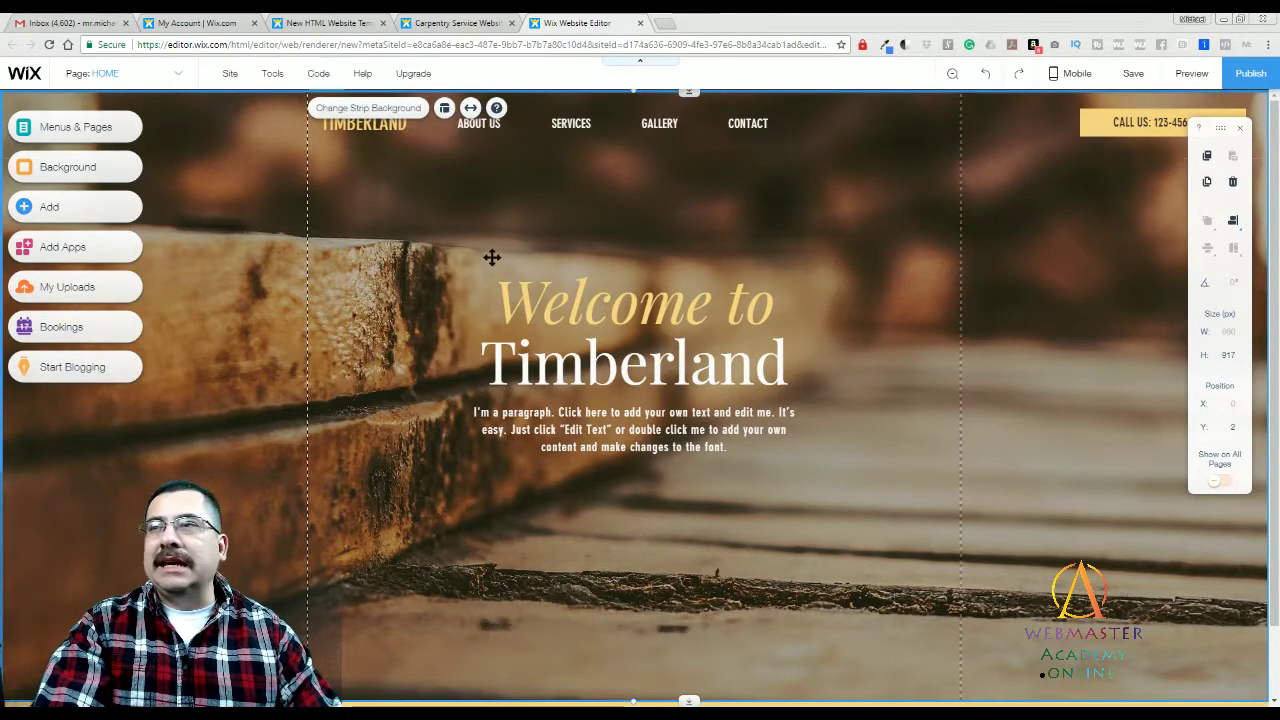
Step: Set the home page strip's background to the wheat field image from the selected backgrounds
{"action": "left_click", "coordinate": [276, 226]}
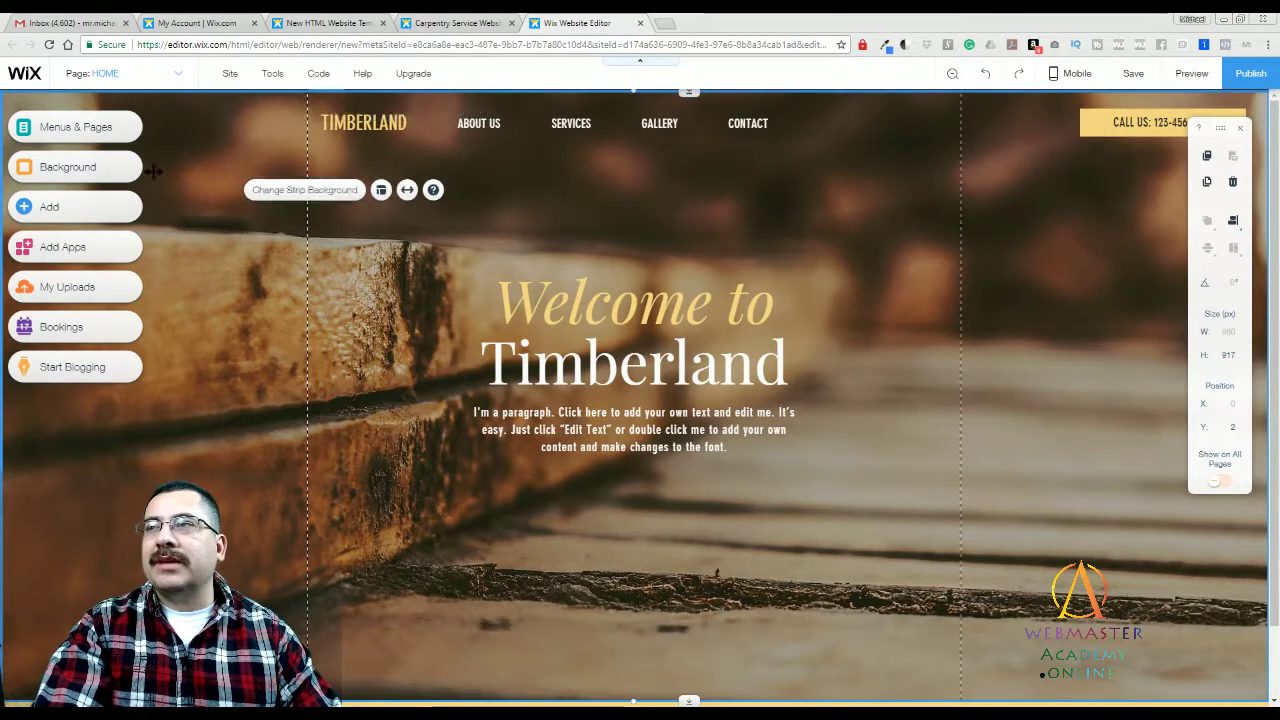
{"action": "left_click", "coordinate": [304, 192]}
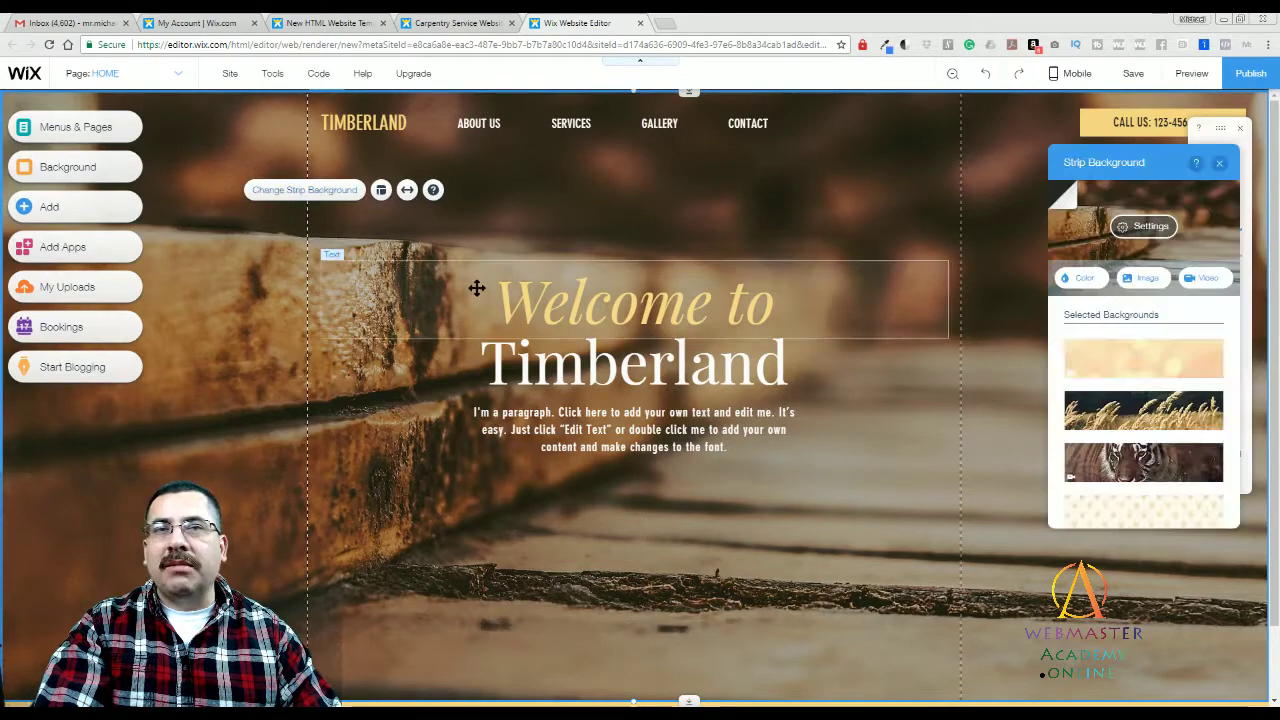
{"action": "left_click", "coordinate": [1128, 424]}
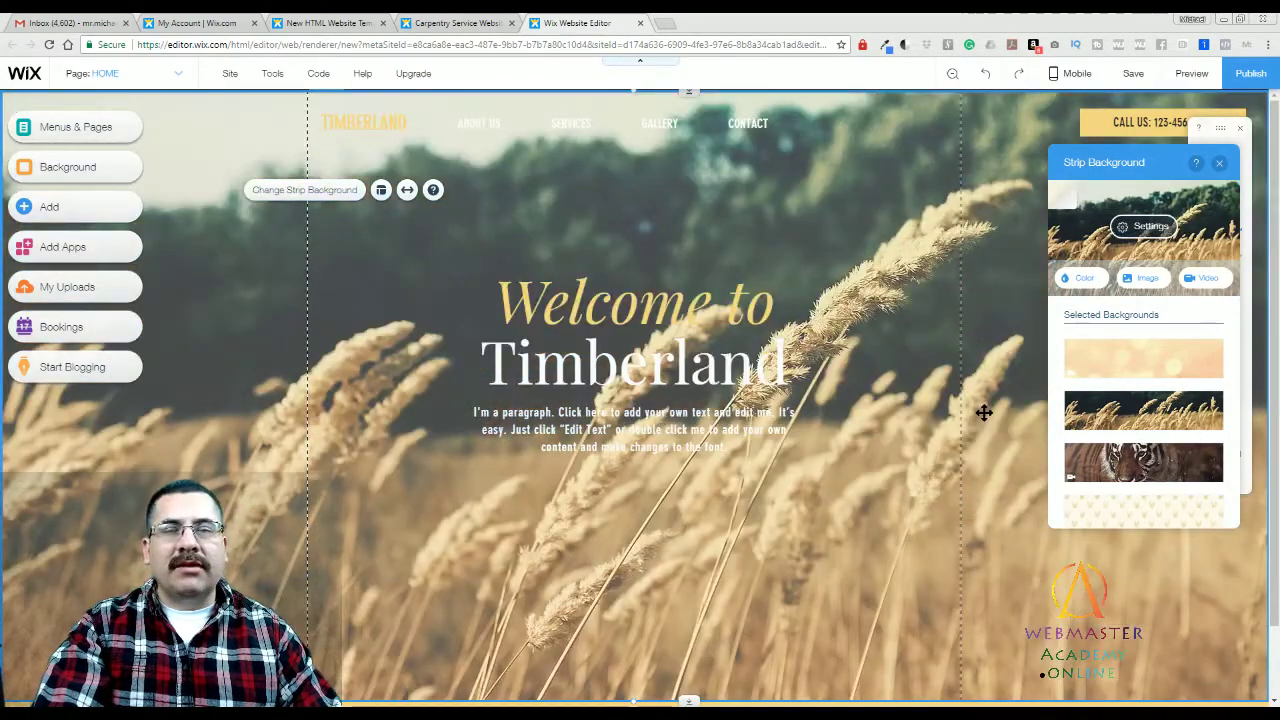
Step: Search the free Wix background images for "massage", first within Nature and again across all image categories
{"action": "left_click", "coordinate": [1141, 288]}
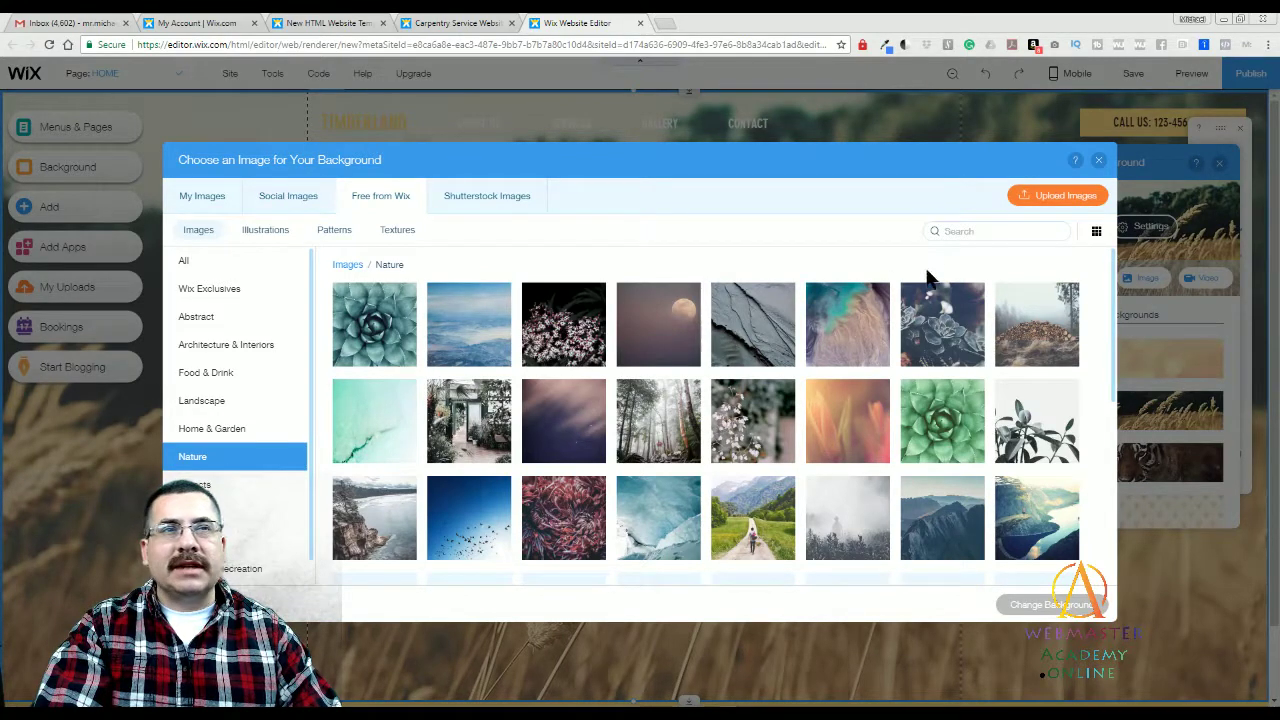
{"action": "left_click", "coordinate": [943, 230]}
{"action": "type", "text": "massage"}
{"action": "key", "text": "Return"}
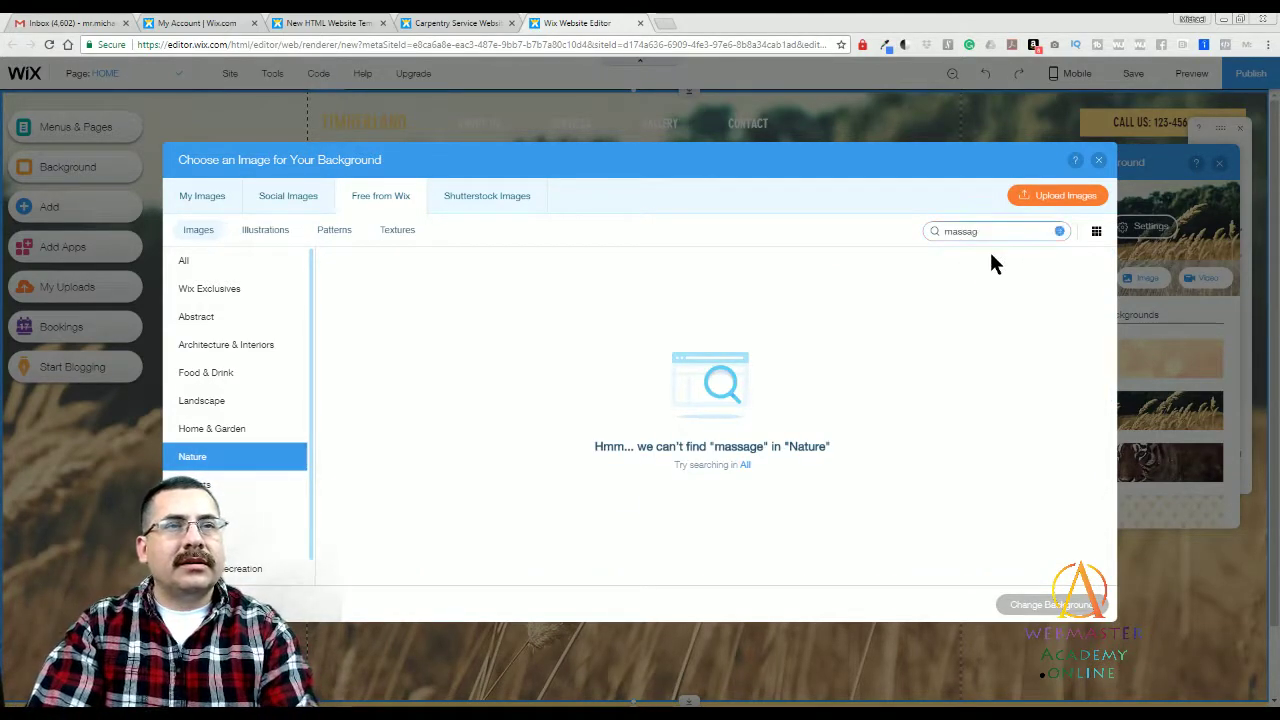
{"action": "left_click", "coordinate": [208, 262]}
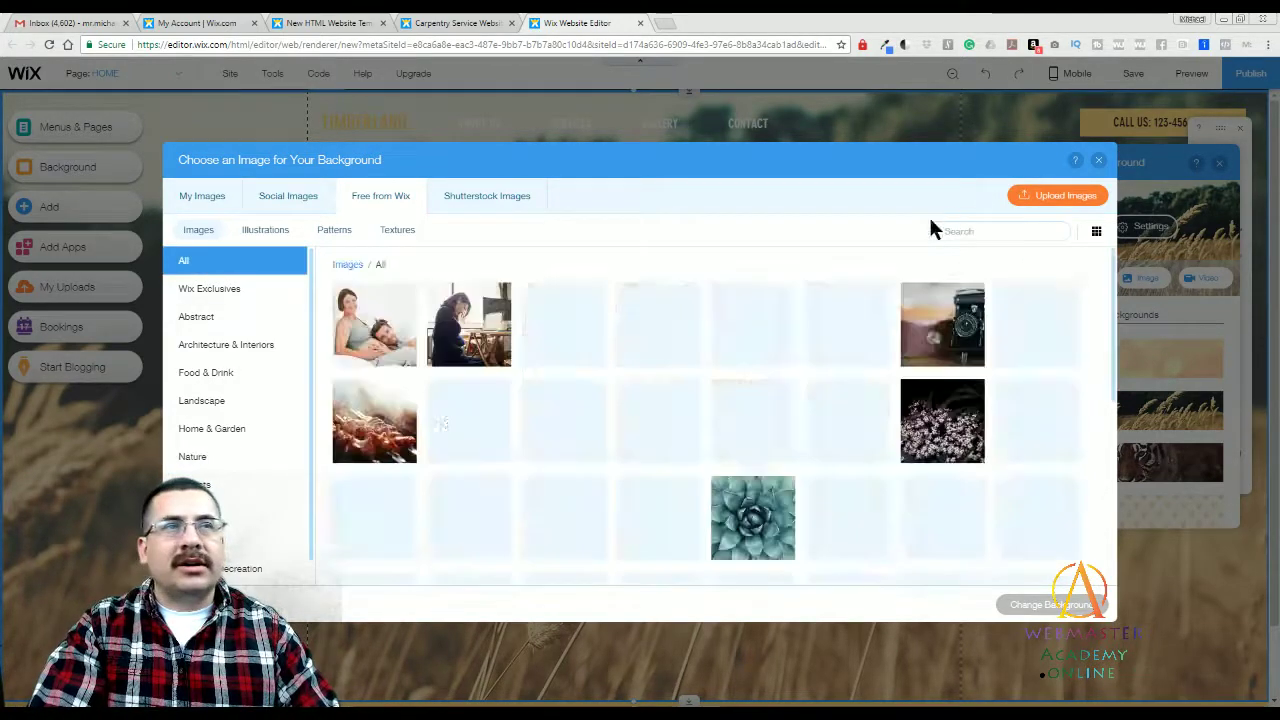
{"action": "left_click", "coordinate": [958, 231]}
{"action": "type", "text": "massage"}
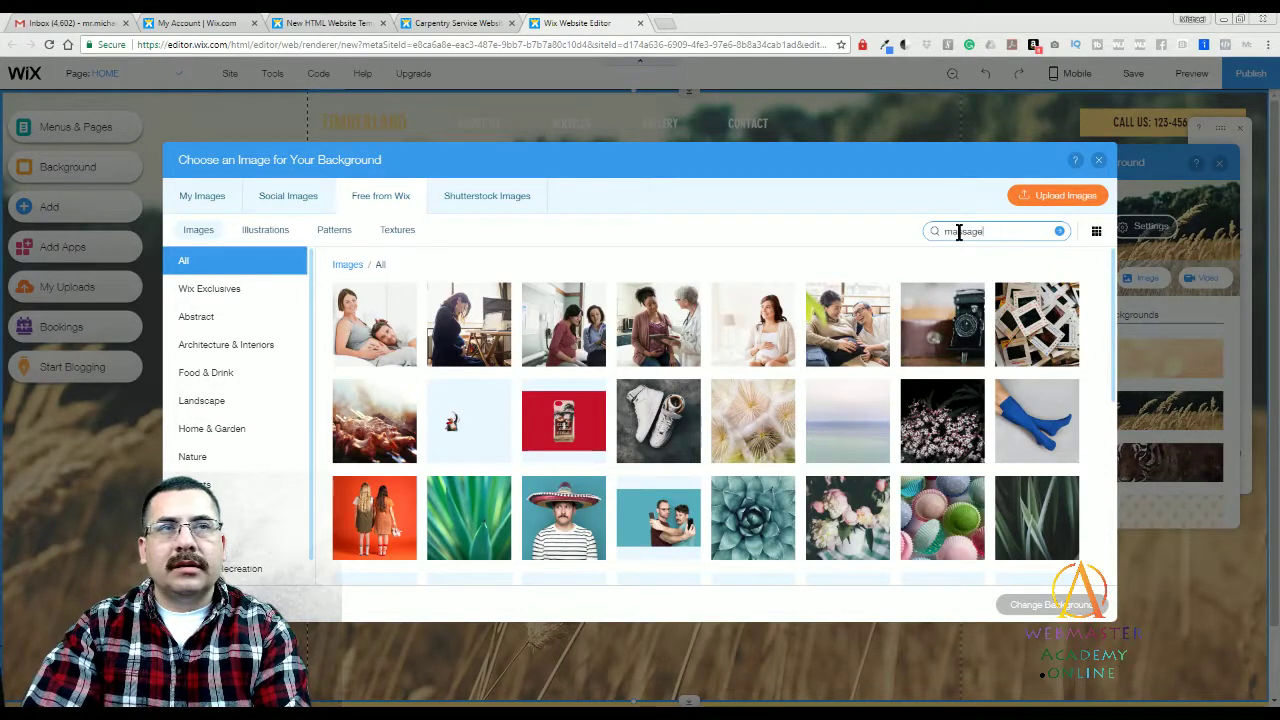
{"action": "key", "text": "Return"}
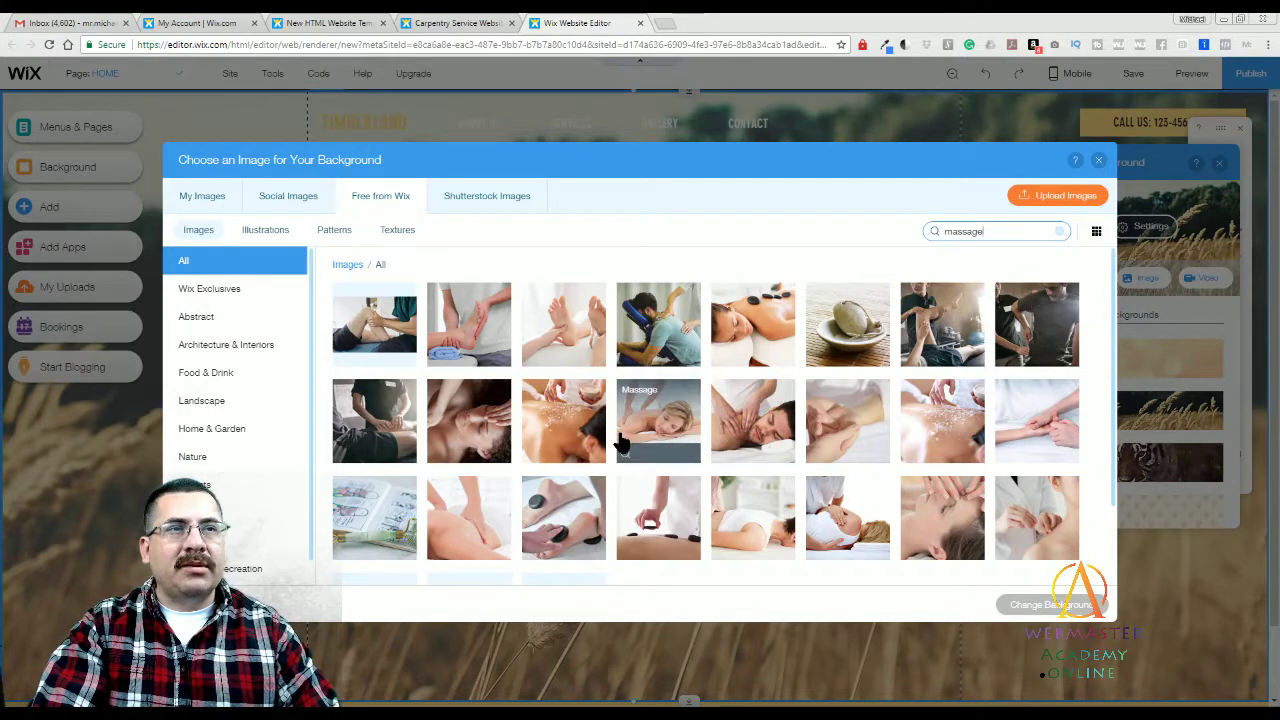
Step: Set the home page strip's background to the image of a woman lying face down with a bare back
{"action": "scroll", "coordinate": [880, 410], "scroll_direction": "down", "scroll_amount": 1}
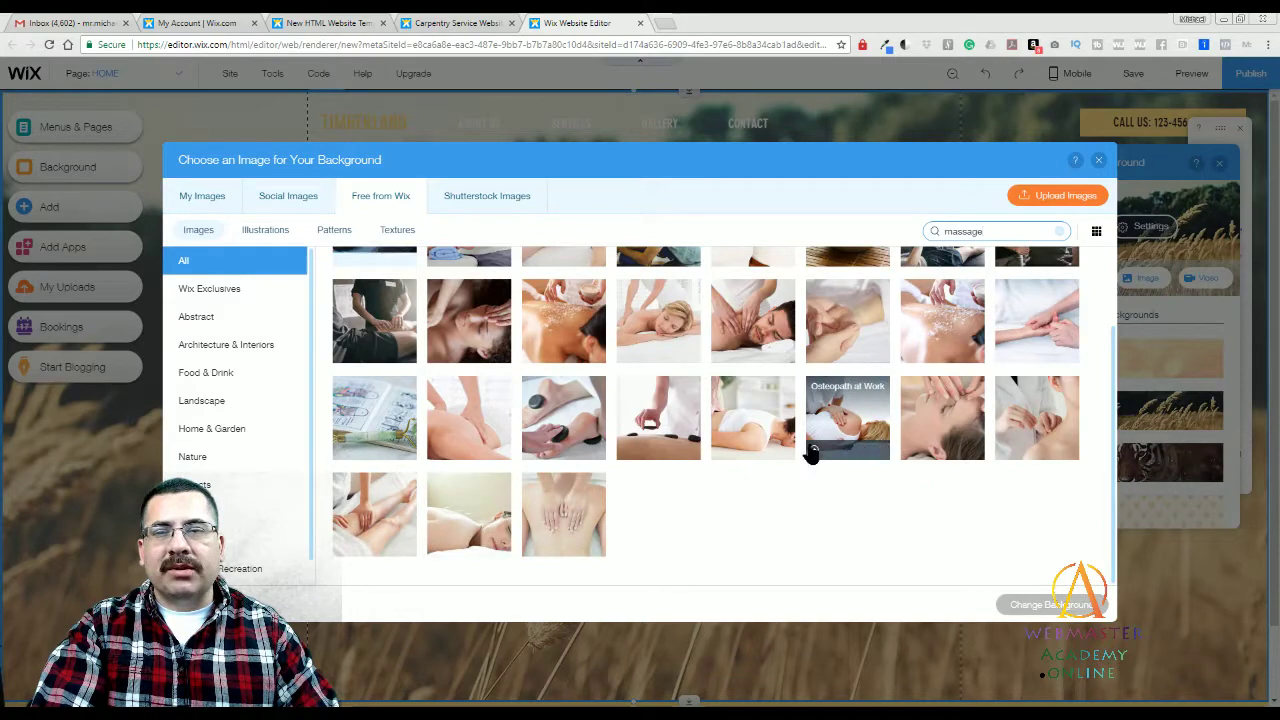
{"action": "left_click", "coordinate": [480, 503]}
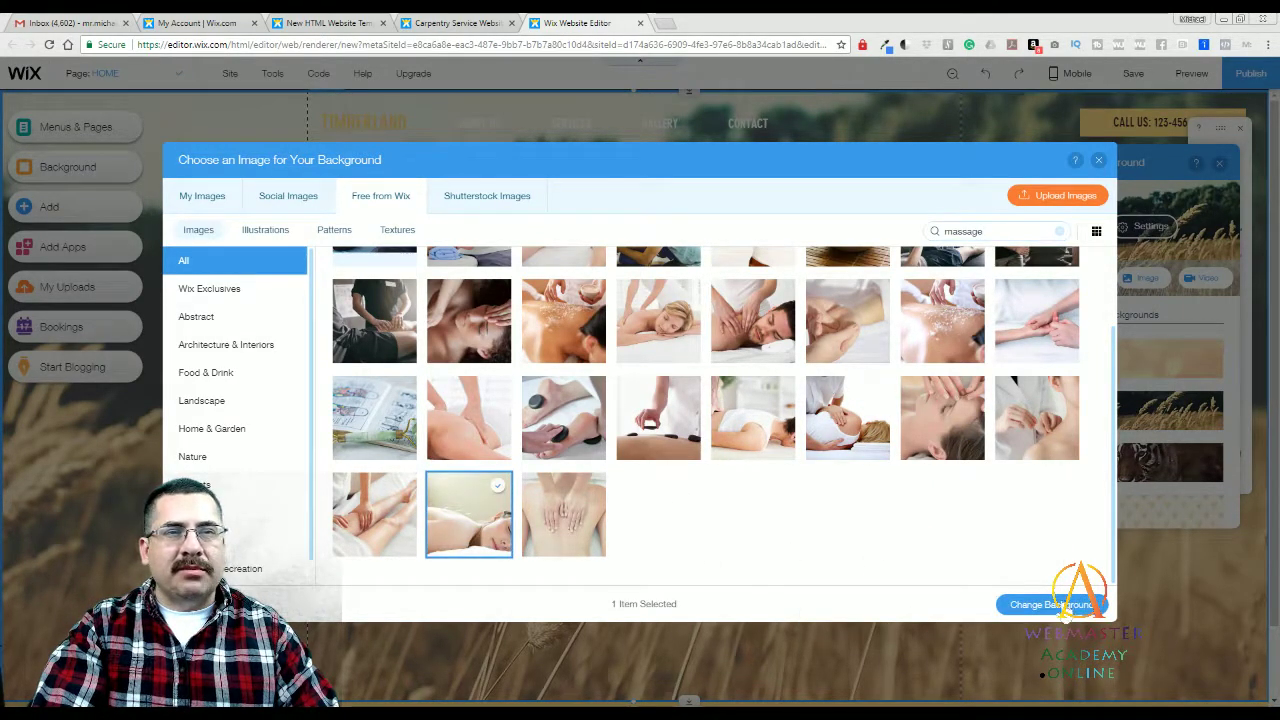
{"action": "left_click", "coordinate": [1050, 605]}
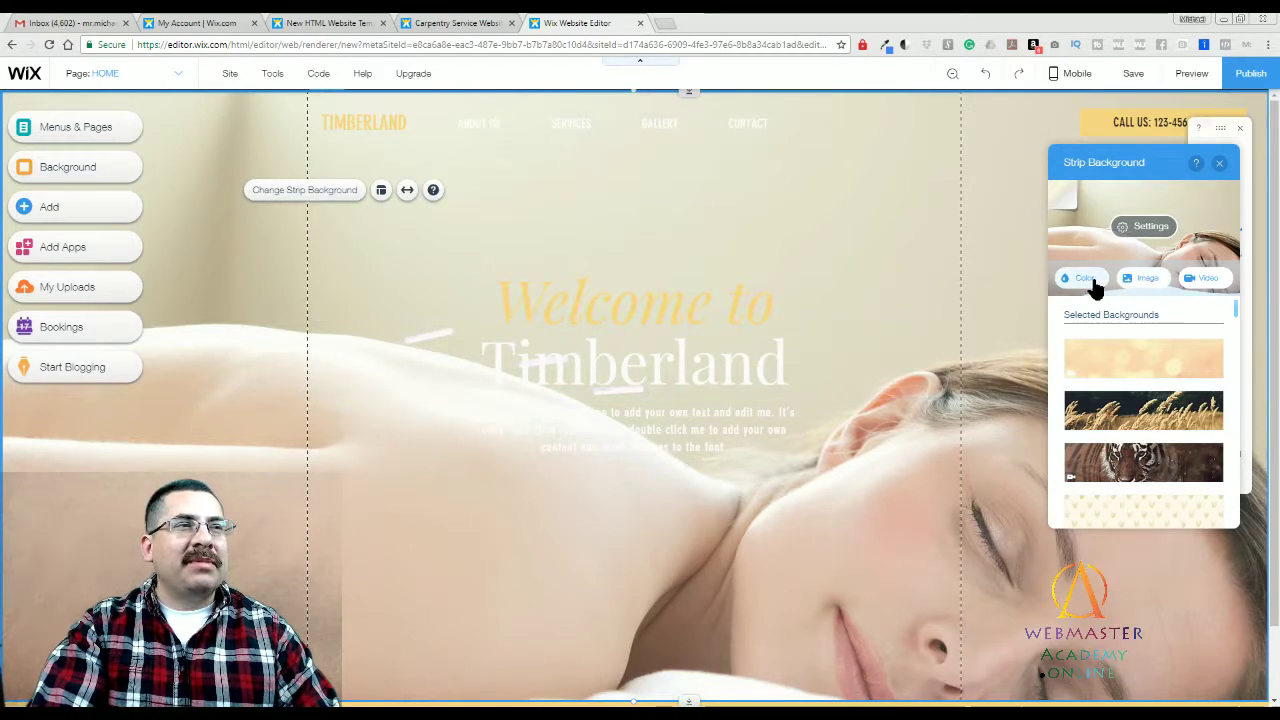
Step: Set the home page strip's background to the free Wix video Fresh Coffee, and preview the site before returning to editing
{"action": "left_click", "coordinate": [1205, 282]}
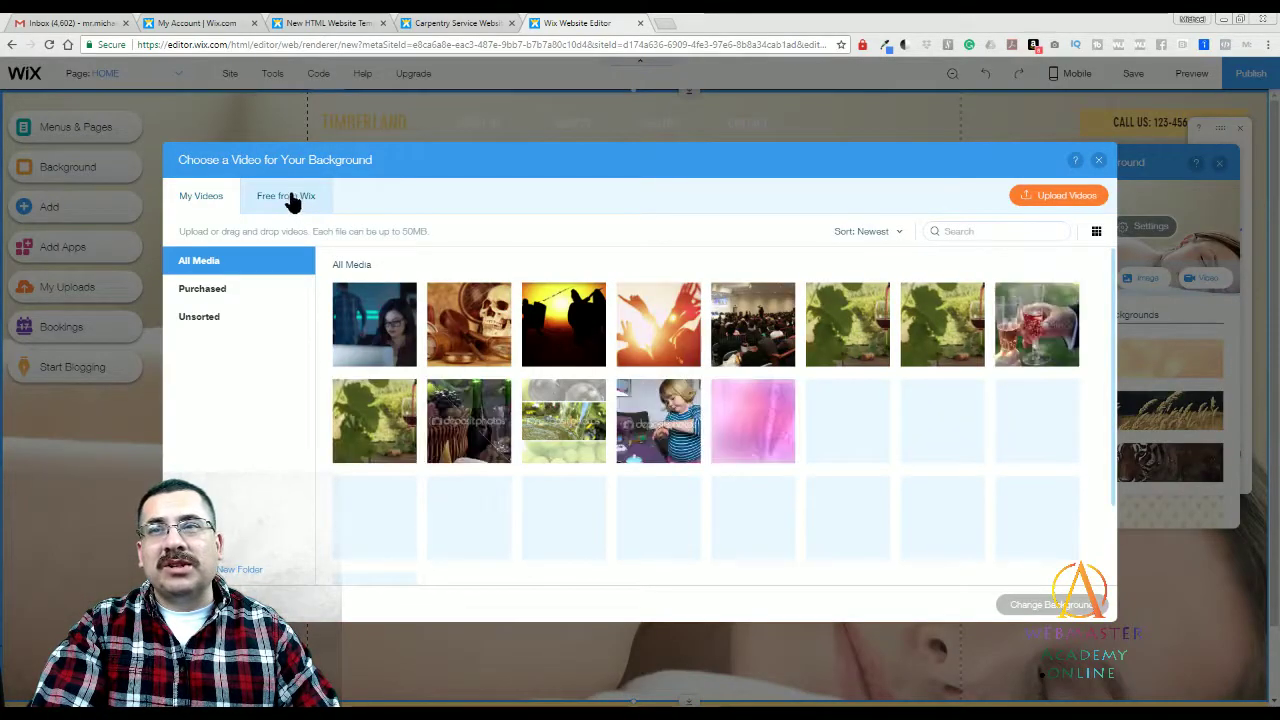
{"action": "left_click", "coordinate": [287, 197]}
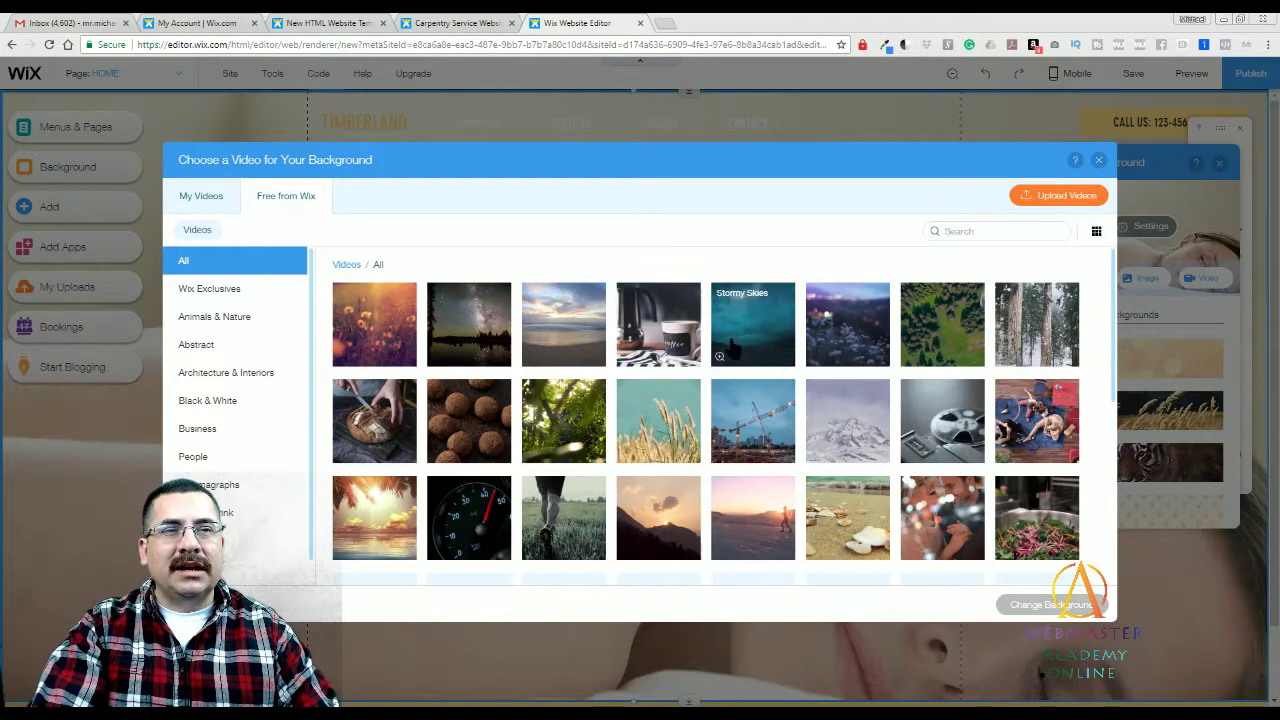
{"action": "left_click", "coordinate": [658, 330]}
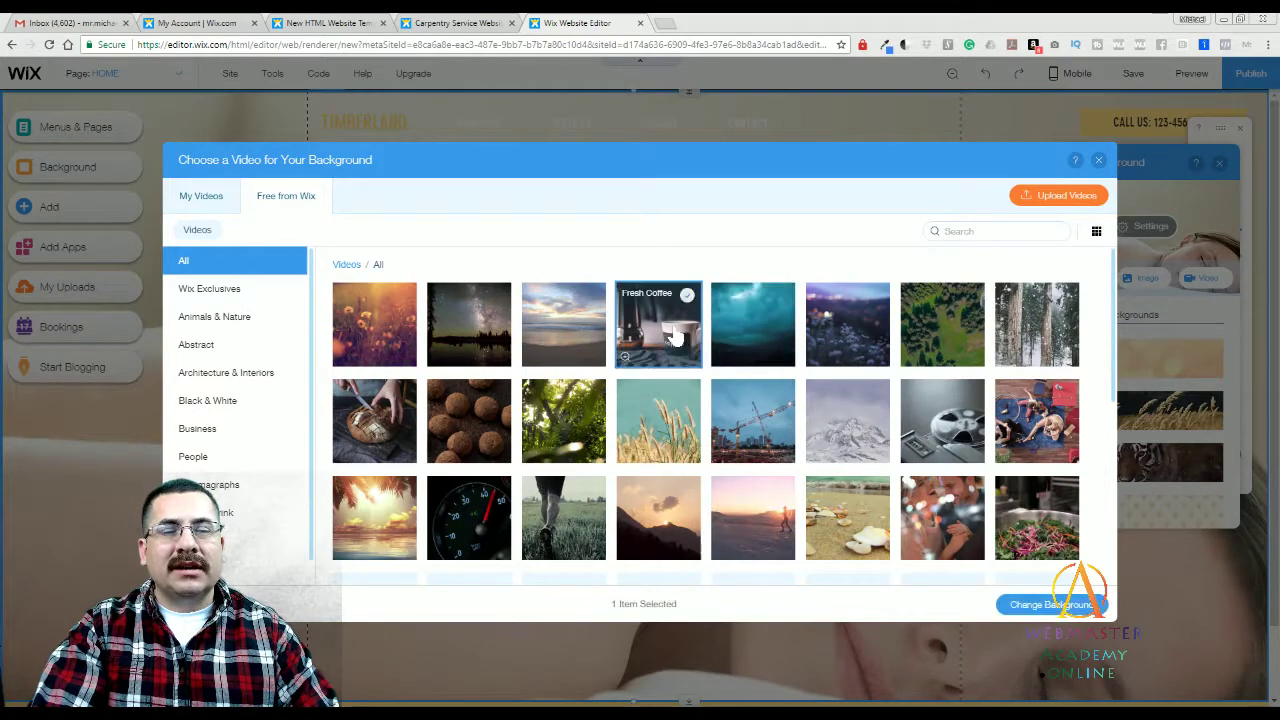
{"action": "left_click", "coordinate": [1040, 605]}
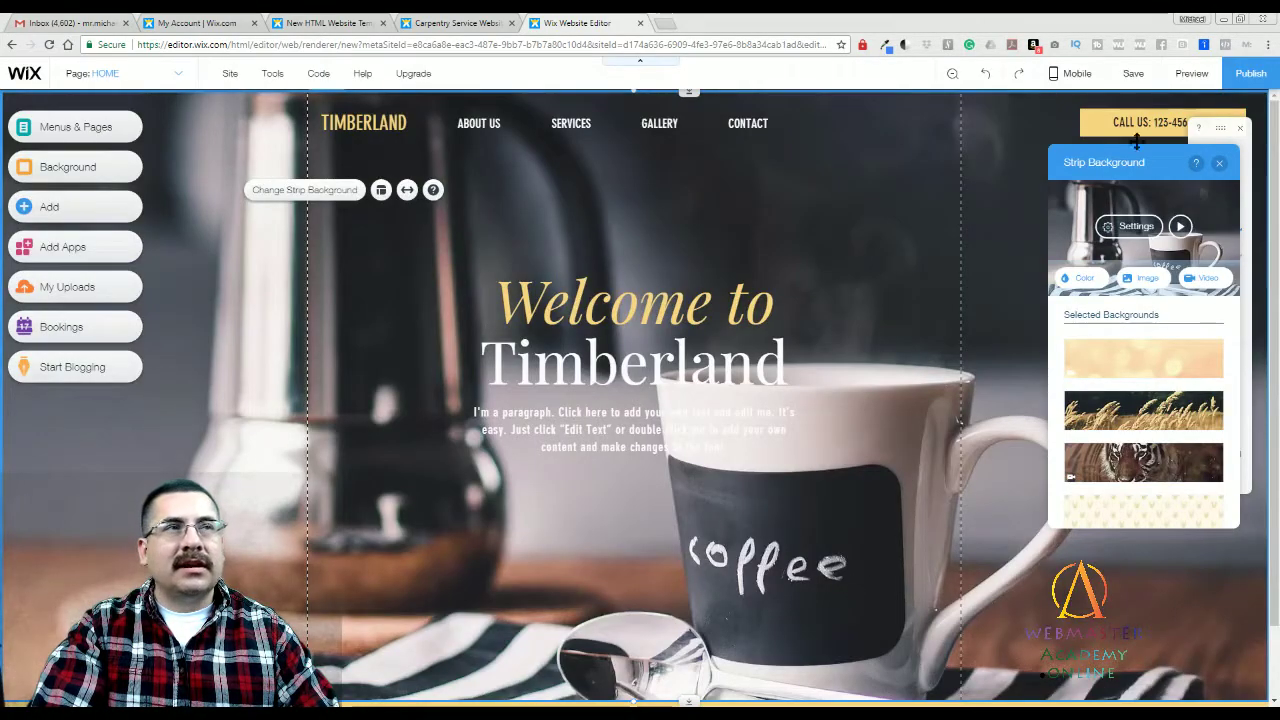
{"action": "left_click", "coordinate": [1189, 75]}
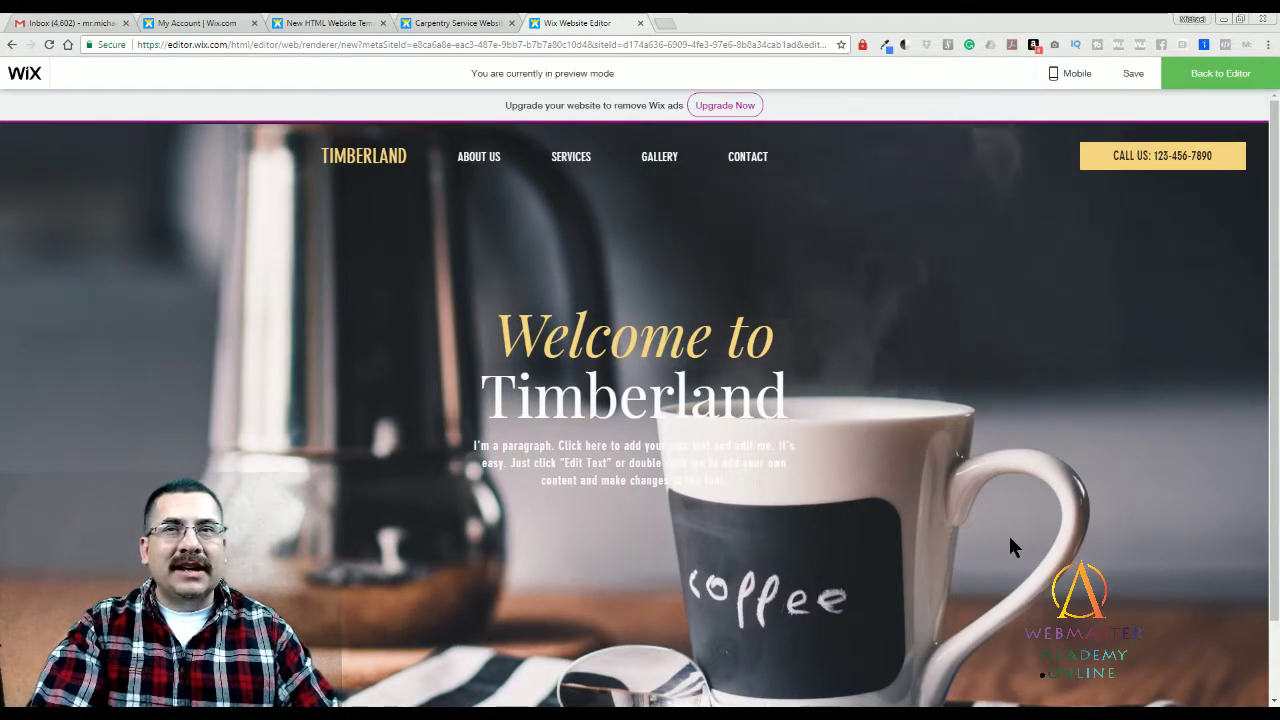
{"action": "left_click", "coordinate": [1234, 80]}
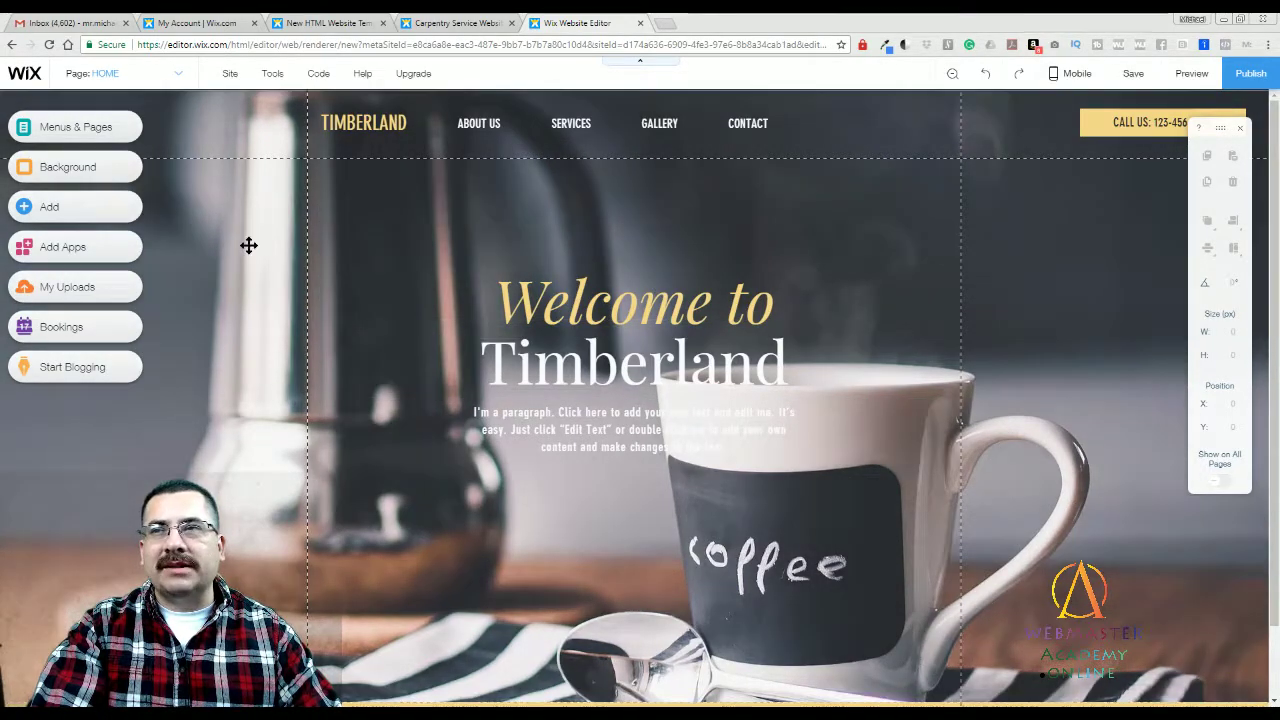
Step: Replace the Timberland title under "Welcome to" with the text "Coffee Land"
{"action": "left_click", "coordinate": [258, 243]}
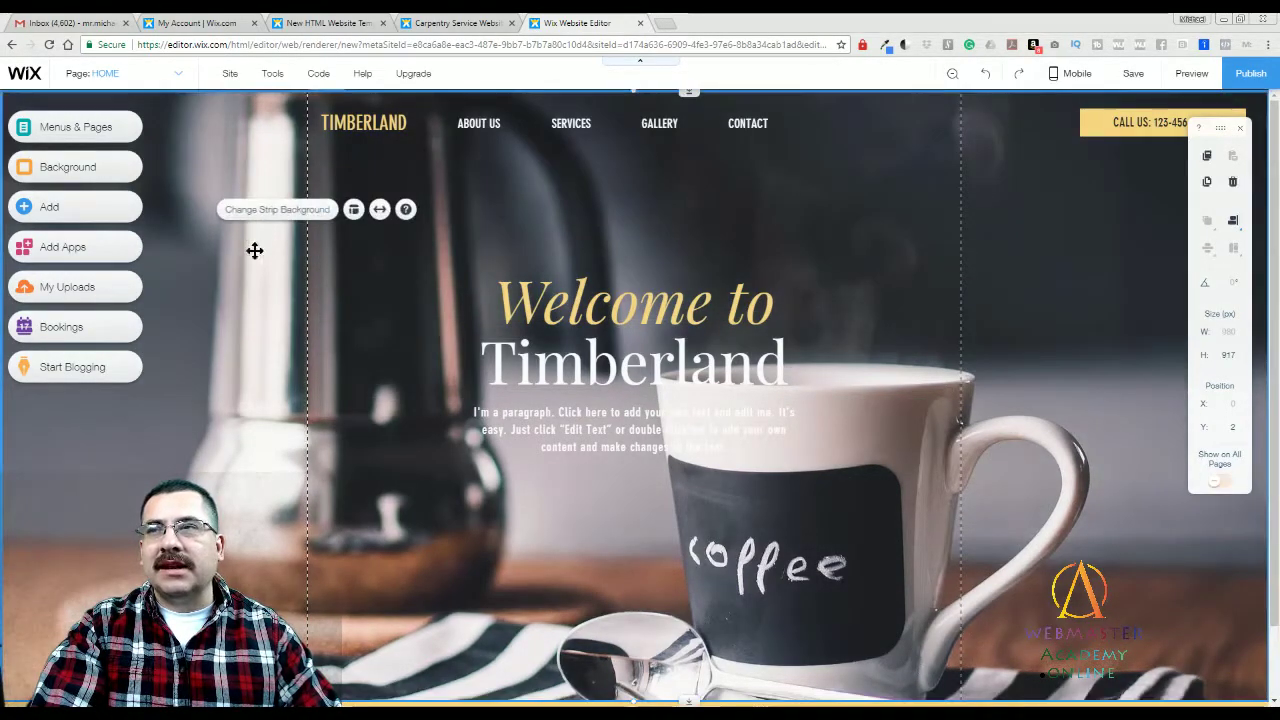
{"action": "left_click", "coordinate": [633, 302]}
{"action": "left_click", "coordinate": [633, 302]}
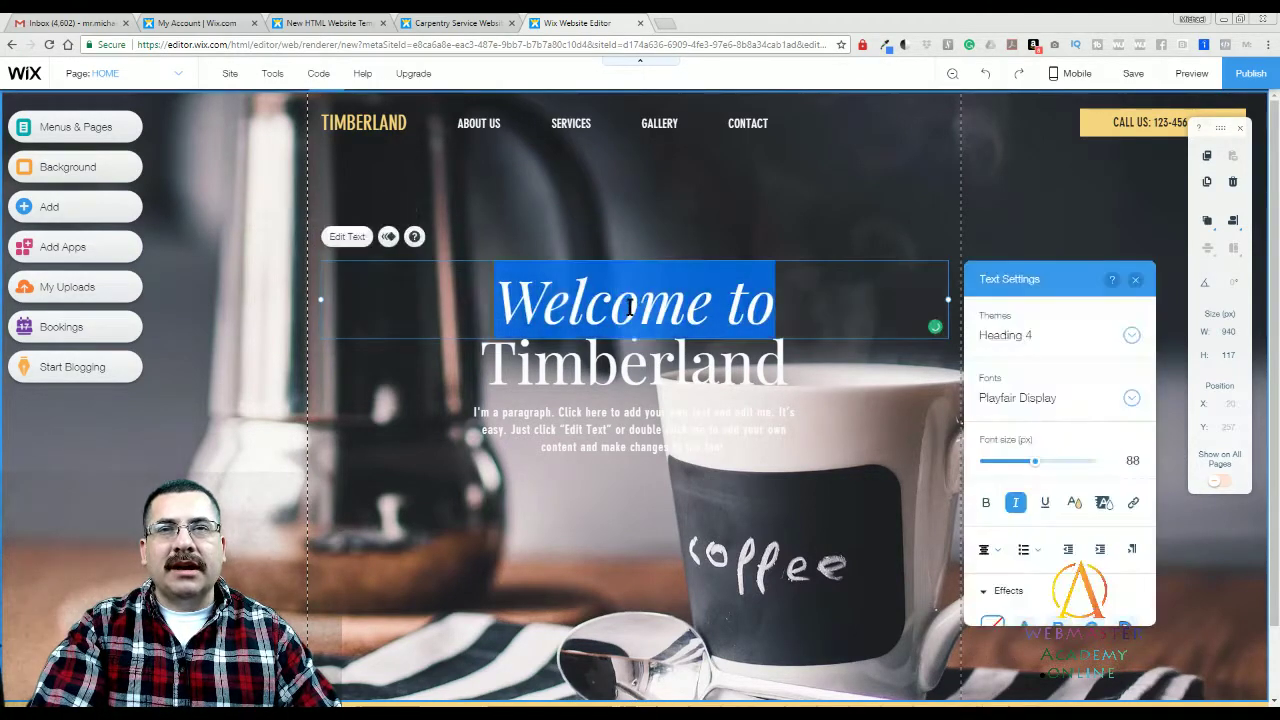
{"action": "double_click", "coordinate": [595, 352]}
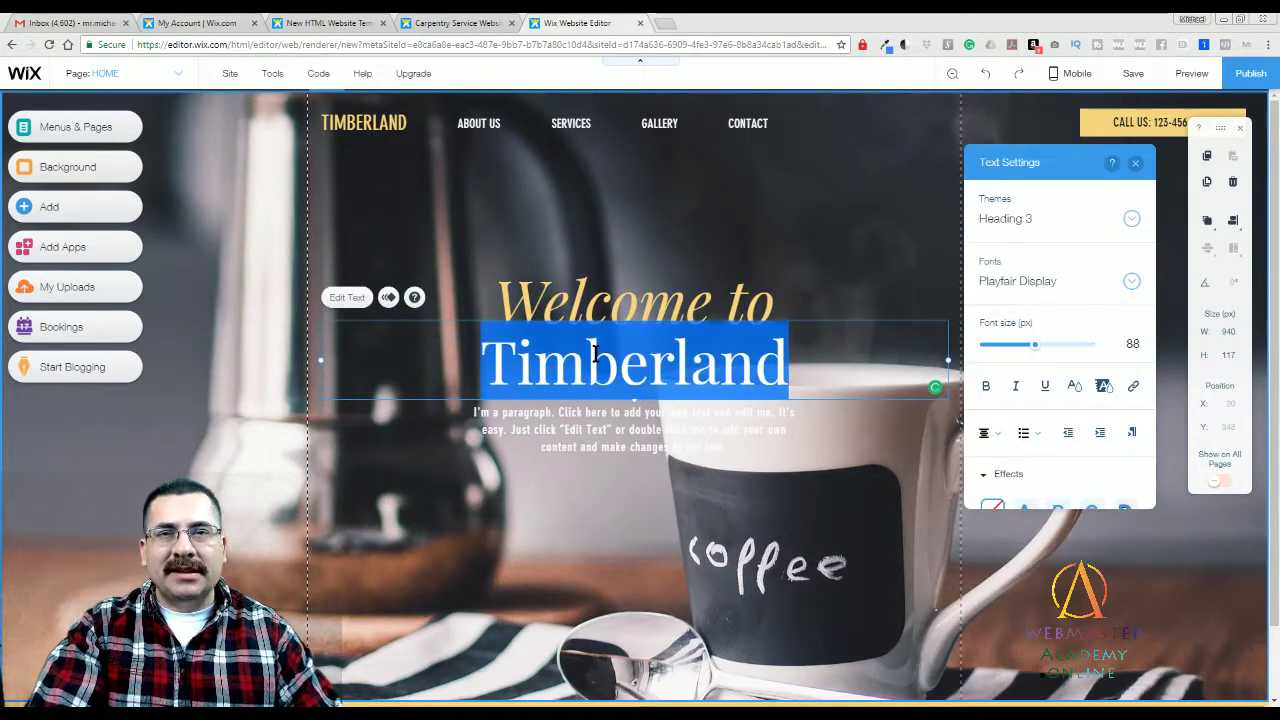
{"action": "type", "text": "Cog"}
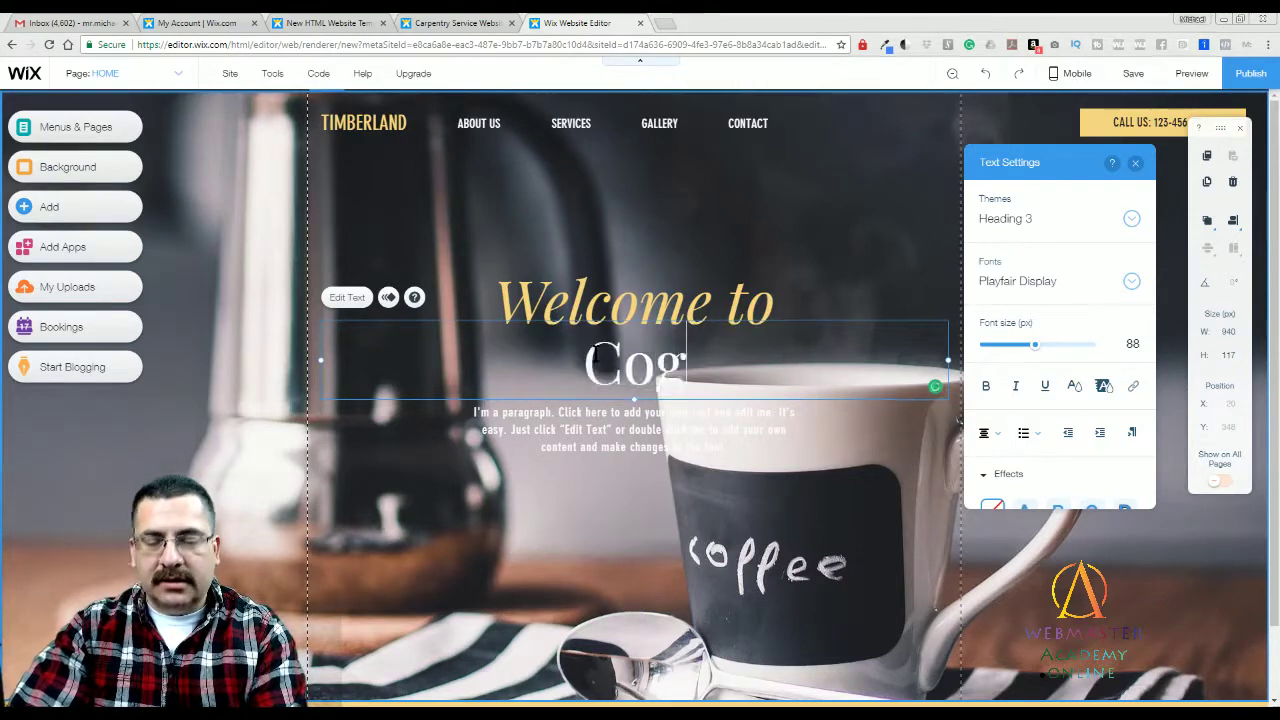
{"action": "key", "text": "BackSpace"}
{"action": "type", "text": "ffe"}
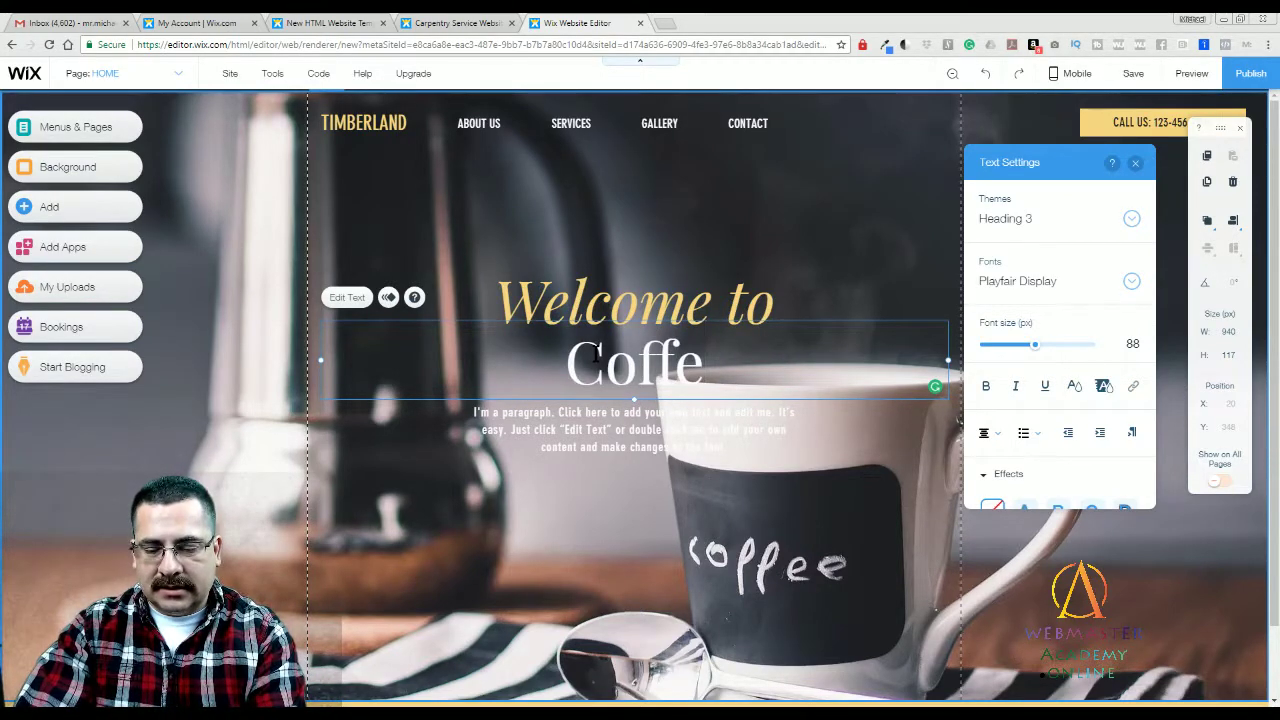
{"action": "type", "text": "e Land"}
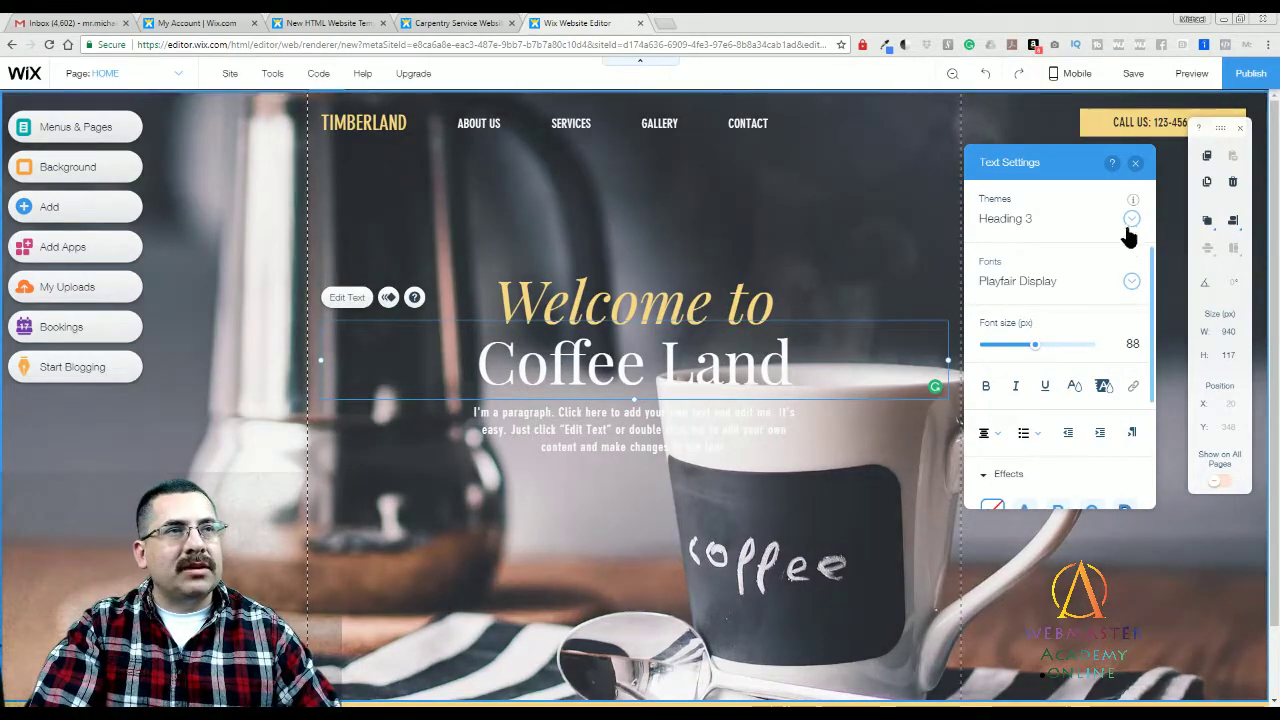
Step: View the text themes for the Coffee Land title, and try setting its font to Rosewood without selecting the text
{"action": "left_click", "coordinate": [1130, 222]}
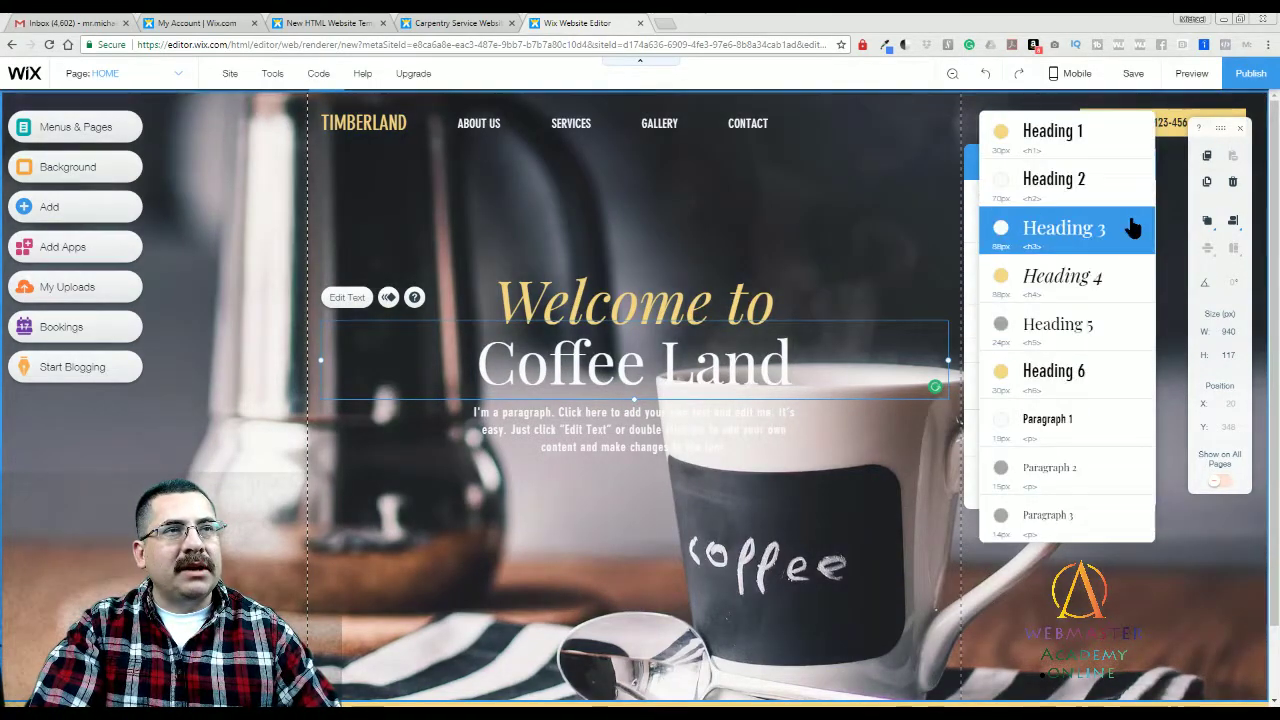
{"action": "left_click", "coordinate": [964, 185]}
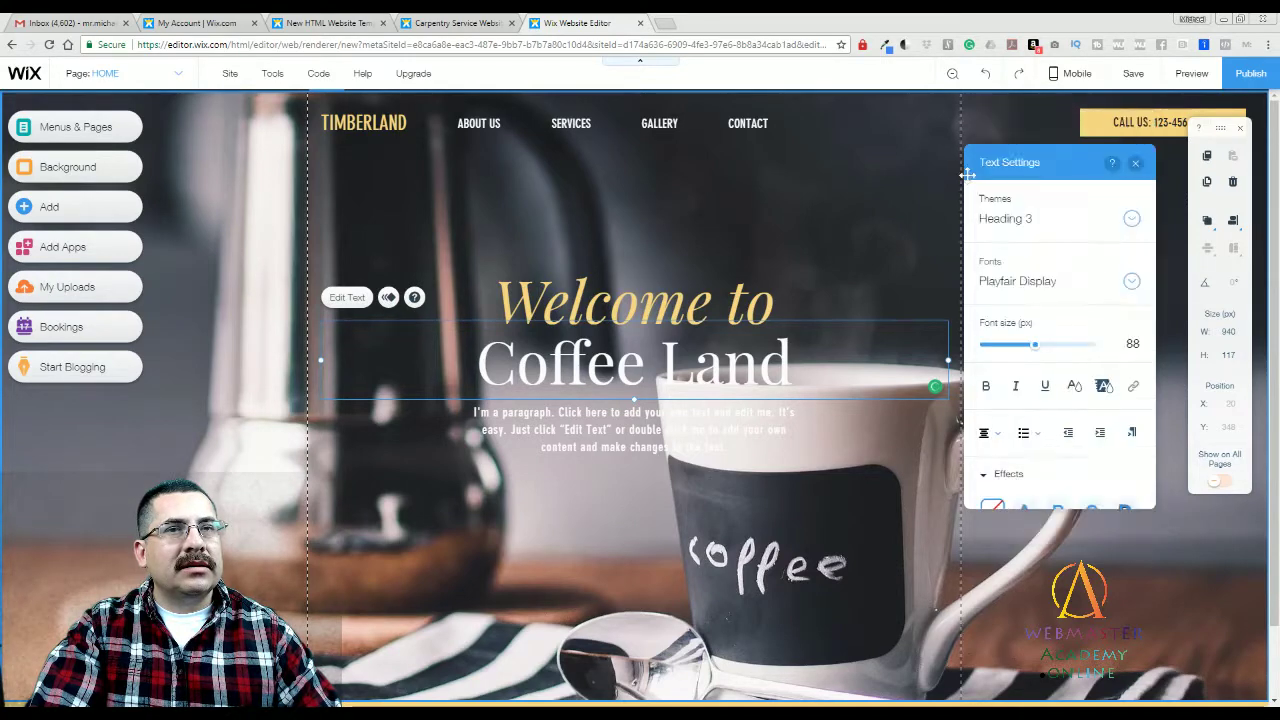
{"action": "left_click", "coordinate": [1131, 281]}
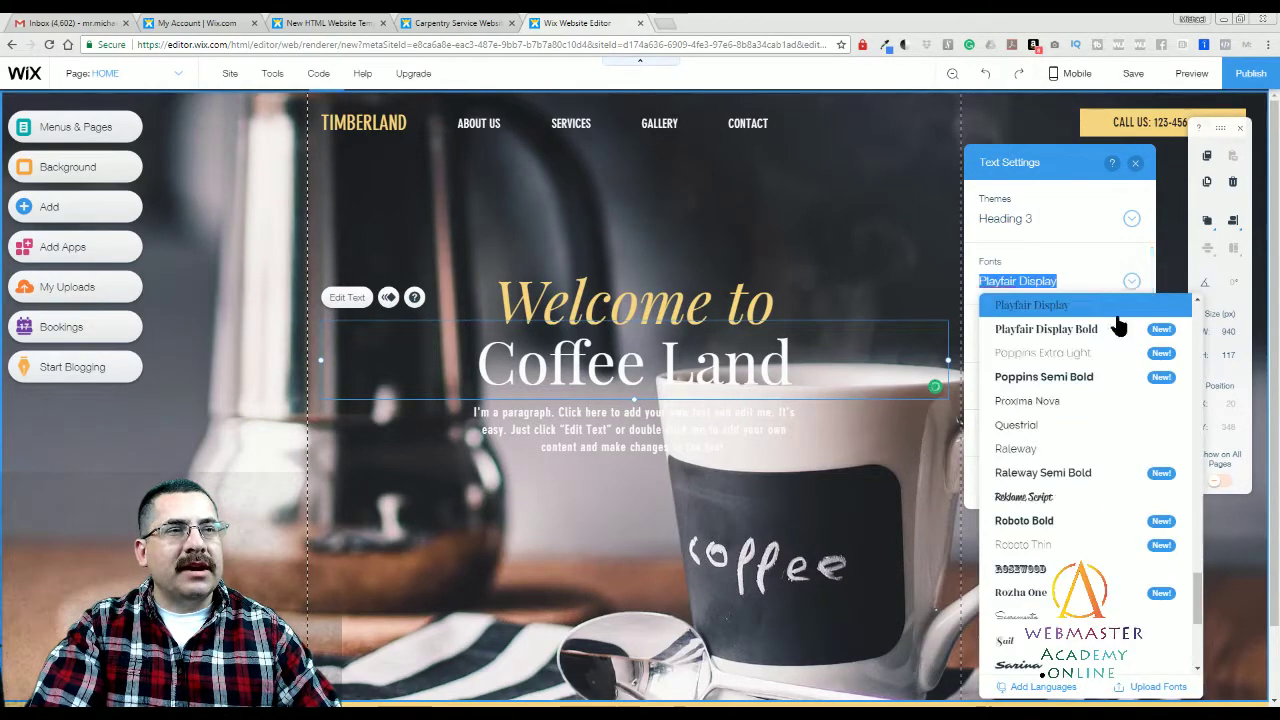
{"action": "left_click", "coordinate": [1022, 568]}
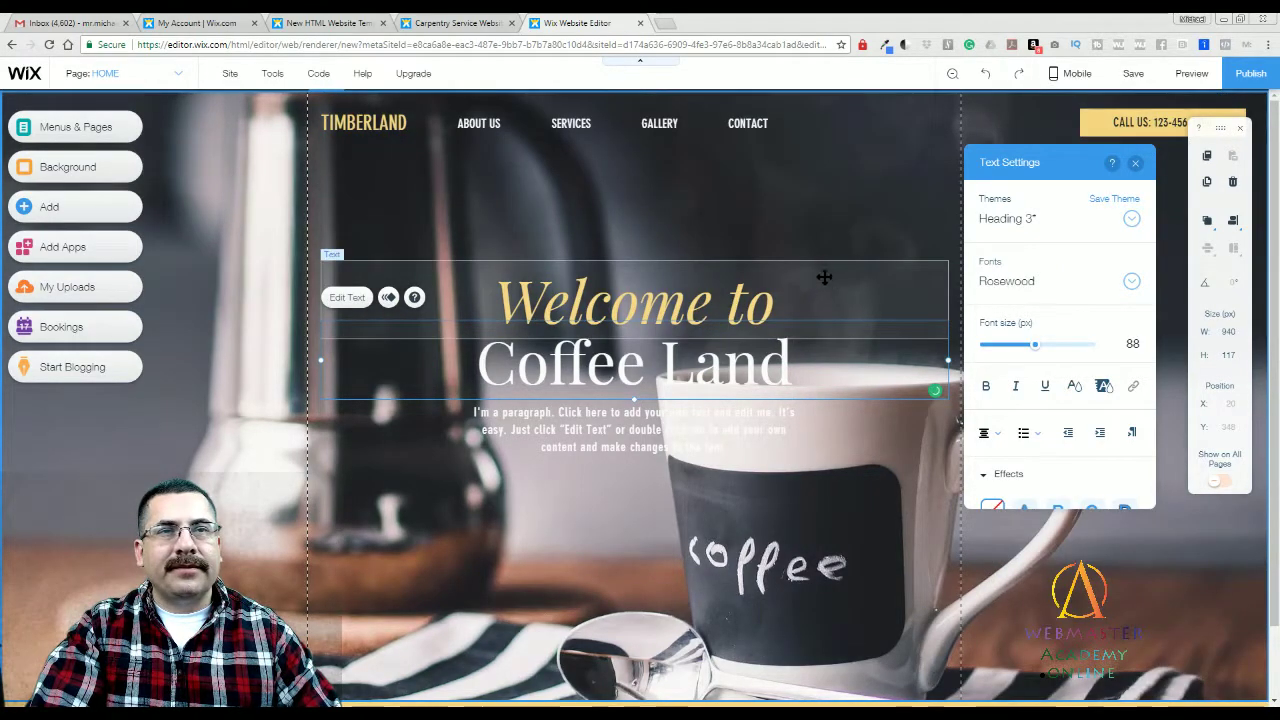
Step: Select the whole Coffee Land title text and change its font to Rosewood
{"action": "left_click", "coordinate": [807, 345]}
{"action": "left_click", "coordinate": [769, 355]}
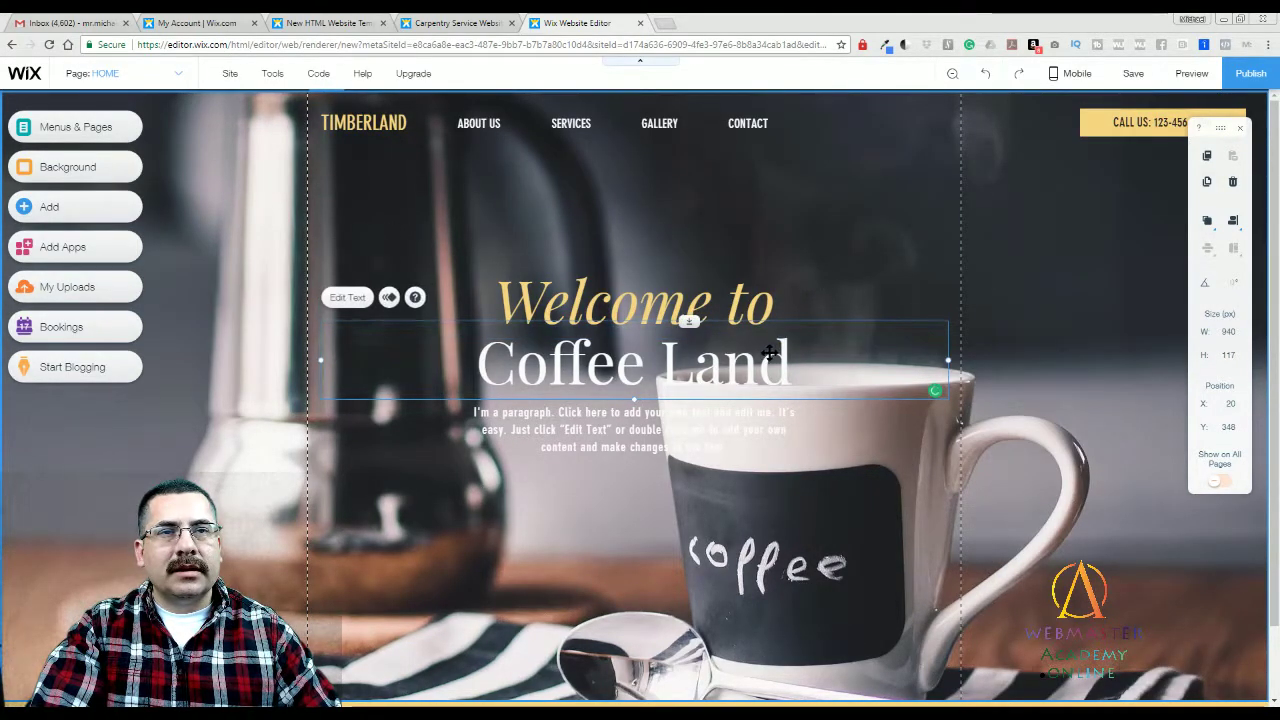
{"action": "double_click", "coordinate": [713, 360]}
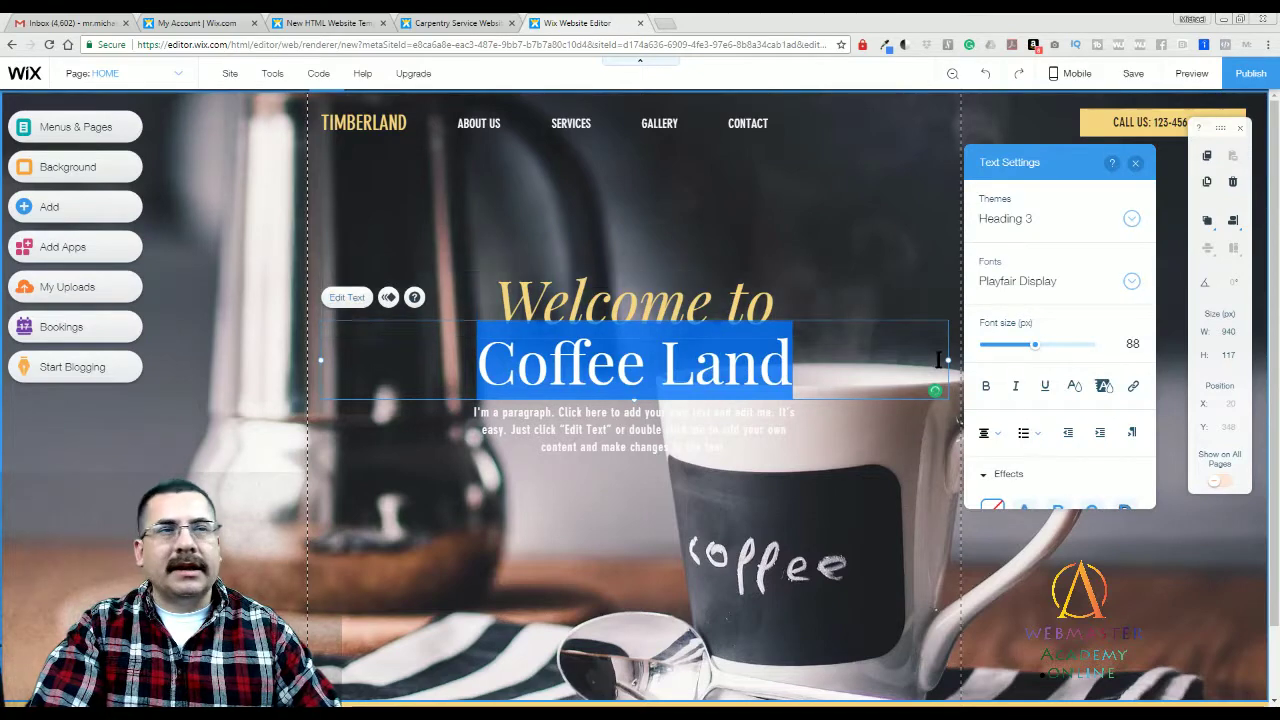
{"action": "left_click", "coordinate": [1131, 281]}
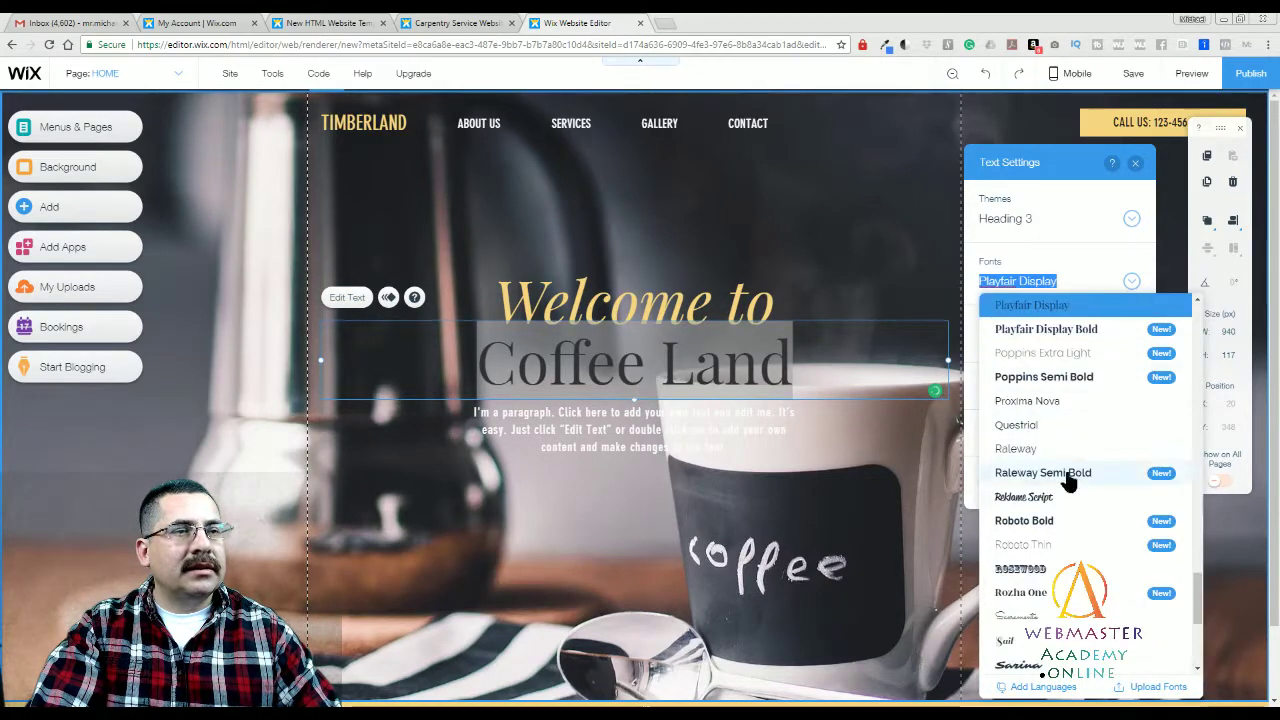
{"action": "left_click", "coordinate": [1028, 568]}
{"action": "left_click", "coordinate": [818, 509]}
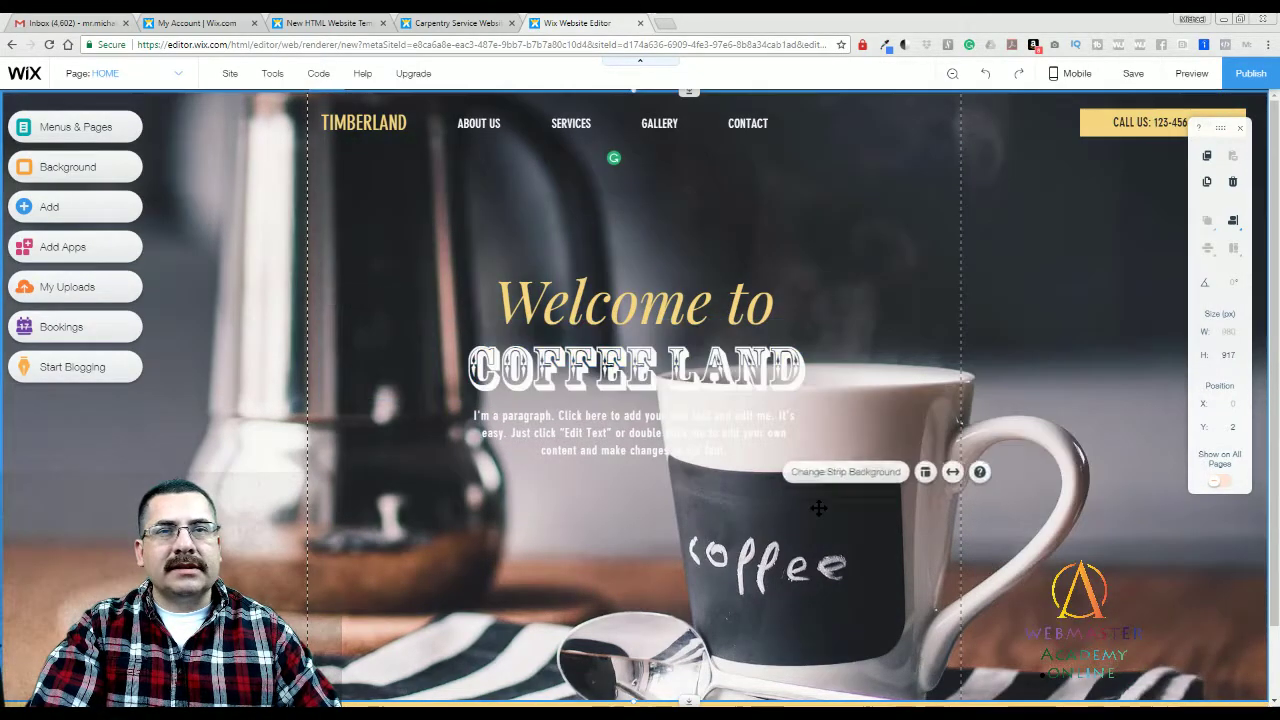
Step: Switch to the About Us page, and select the Licensed and Insured heading and its paragraph in turn
{"action": "left_click", "coordinate": [851, 265]}
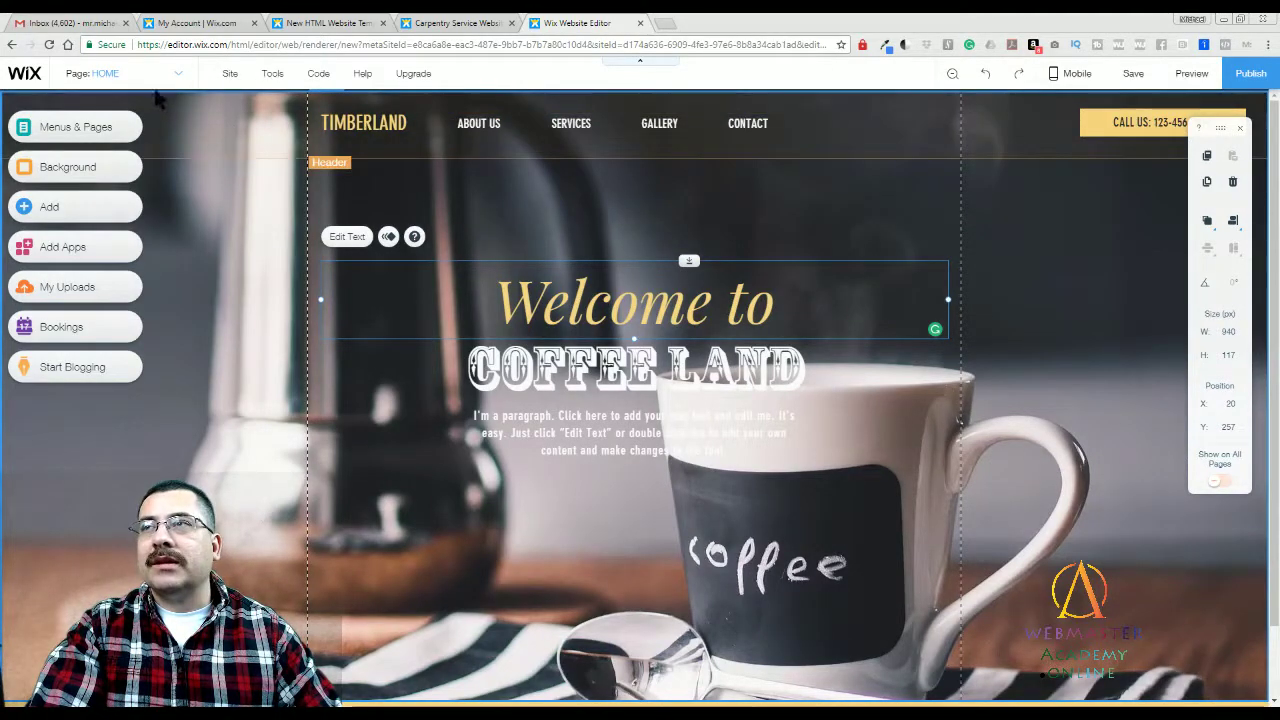
{"action": "left_click", "coordinate": [165, 78]}
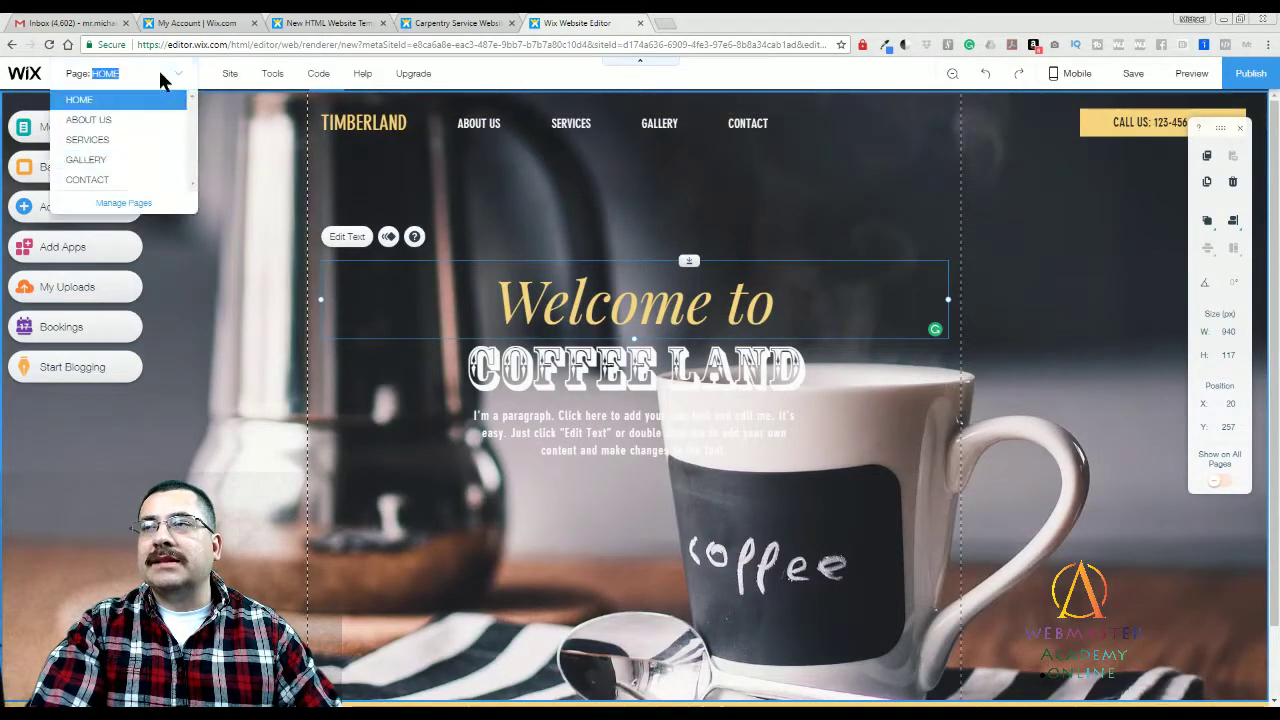
{"action": "left_click", "coordinate": [100, 119]}
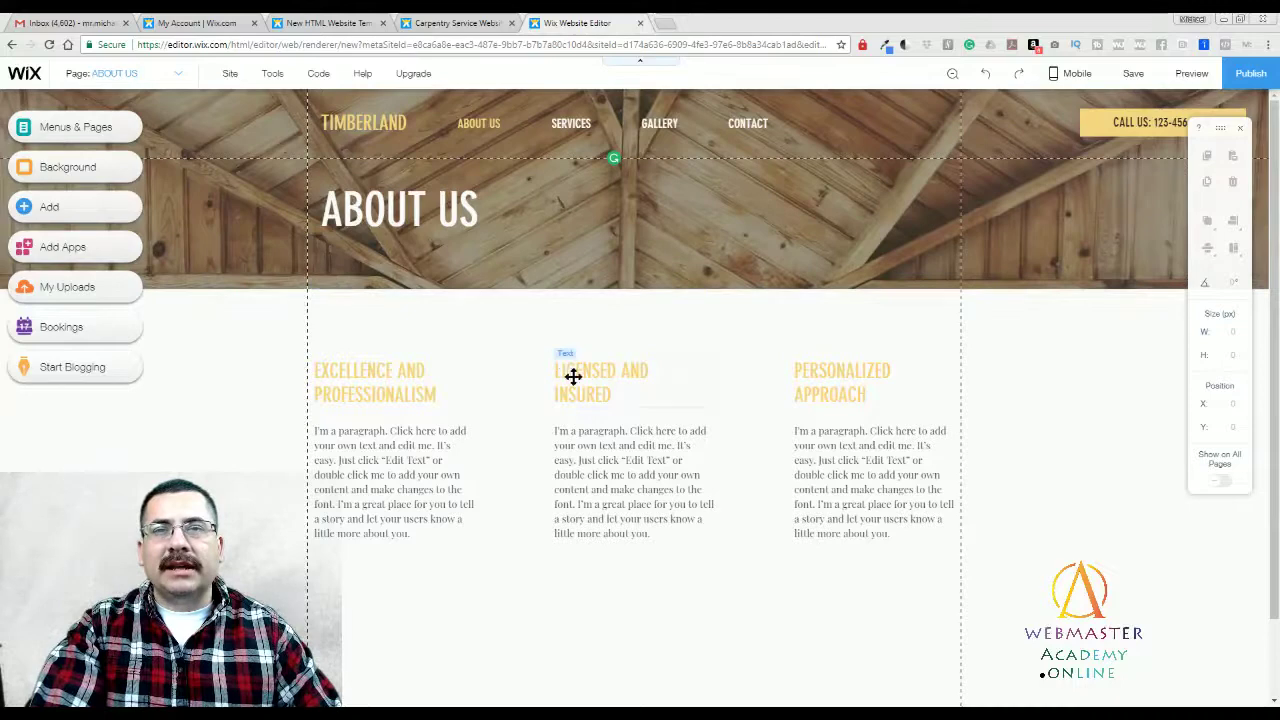
{"action": "left_click", "coordinate": [578, 380]}
{"action": "left_click", "coordinate": [646, 470]}
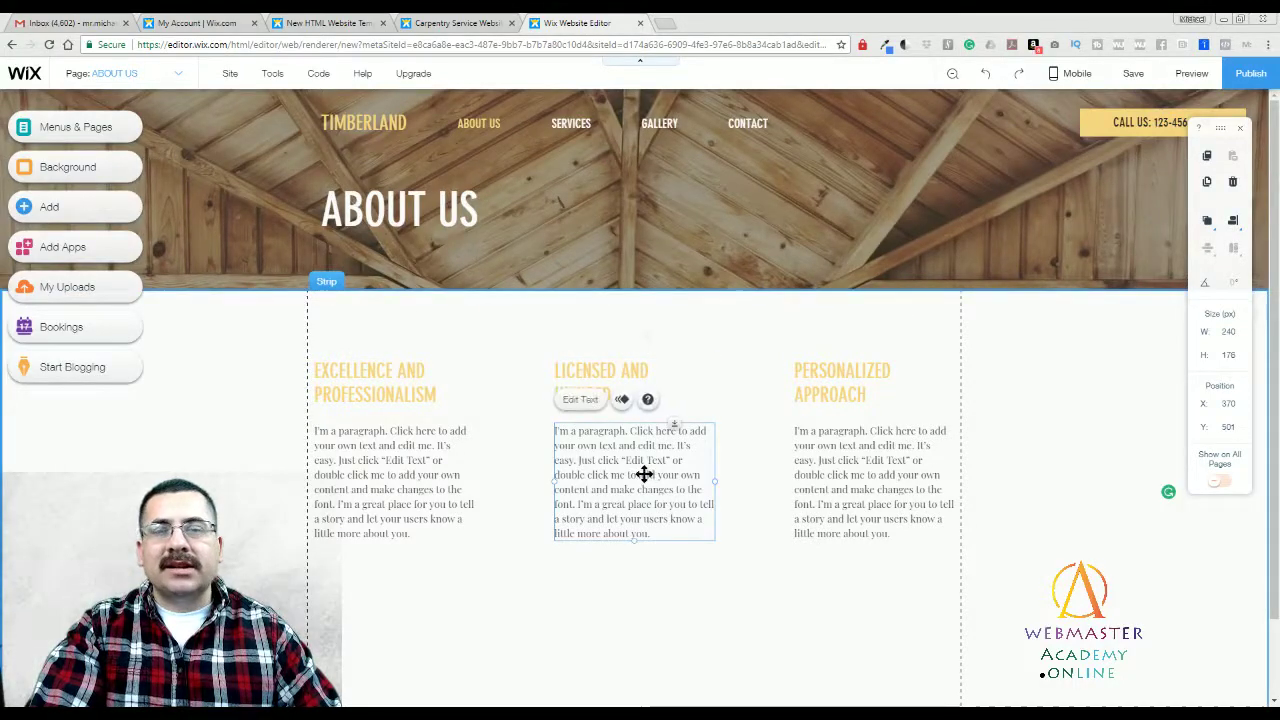
Step: Try recolouring the whole Excellence and Professionalism heading with the olive-toned site colours, ending on #B8B172
{"action": "left_click", "coordinate": [385, 372]}
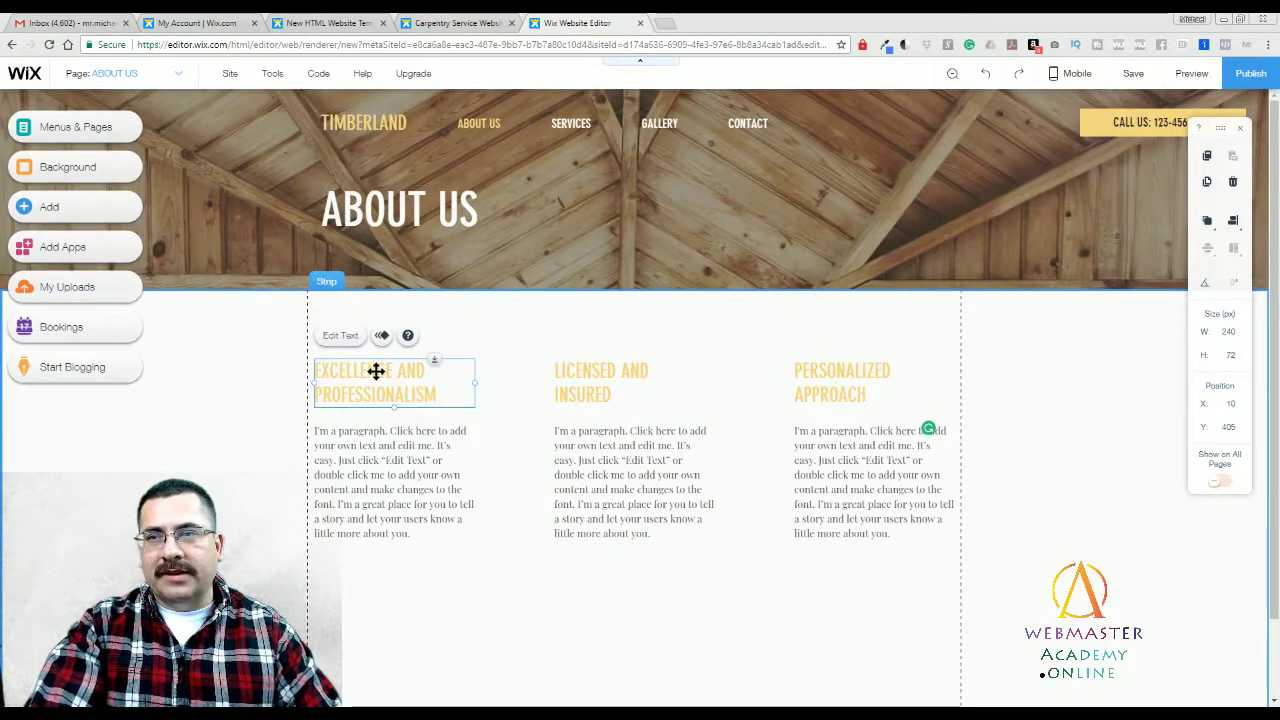
{"action": "double_click", "coordinate": [376, 371]}
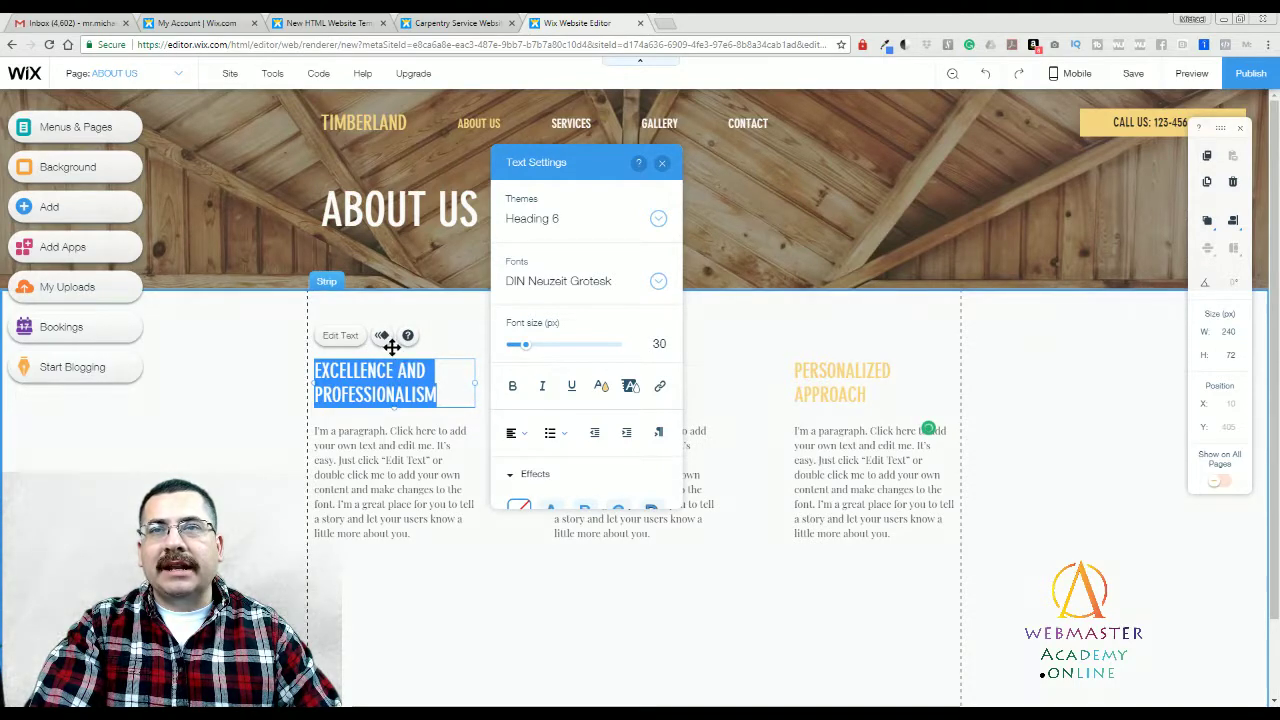
{"action": "left_click", "coordinate": [601, 388]}
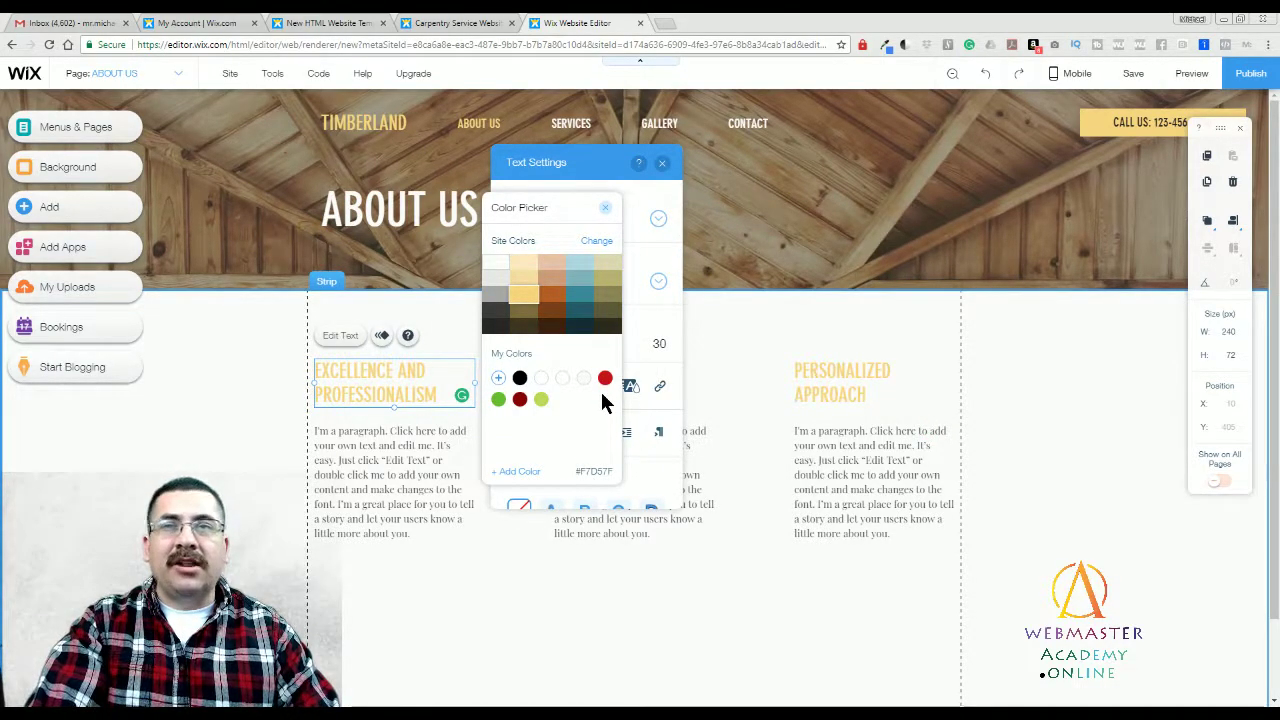
{"action": "left_click", "coordinate": [562, 266]}
{"action": "left_click", "coordinate": [608, 268]}
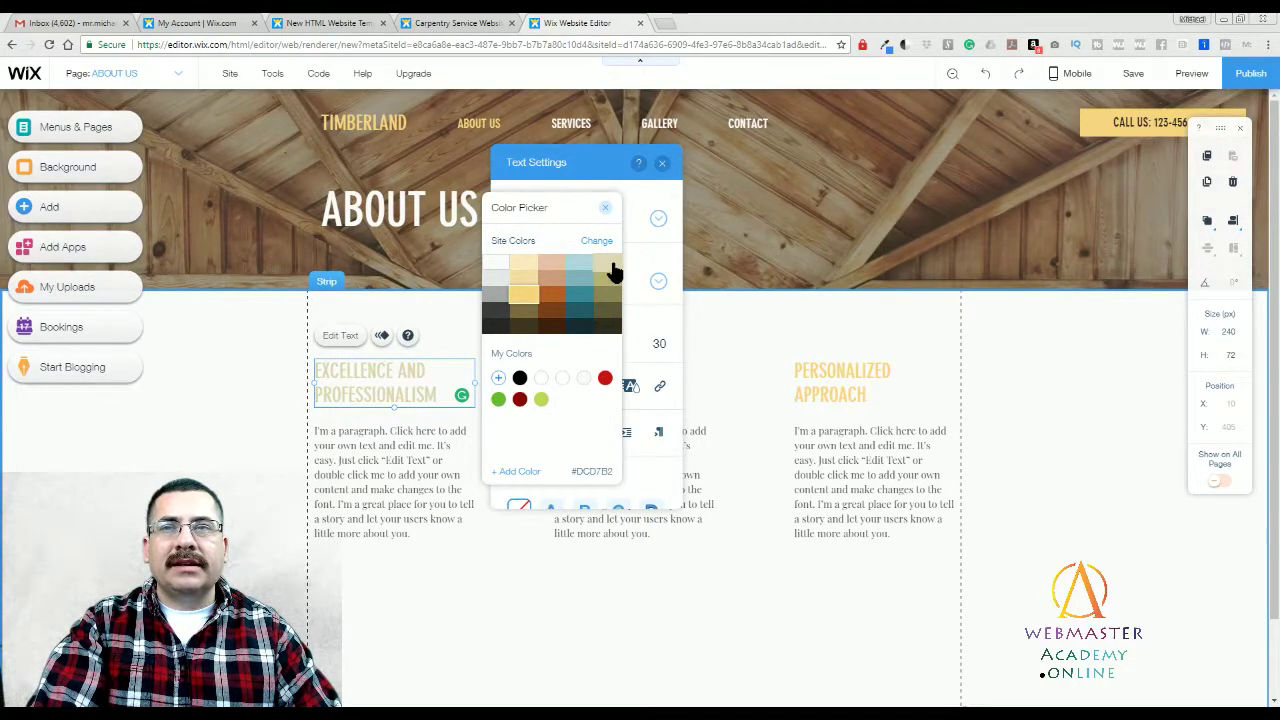
{"action": "left_click", "coordinate": [610, 290]}
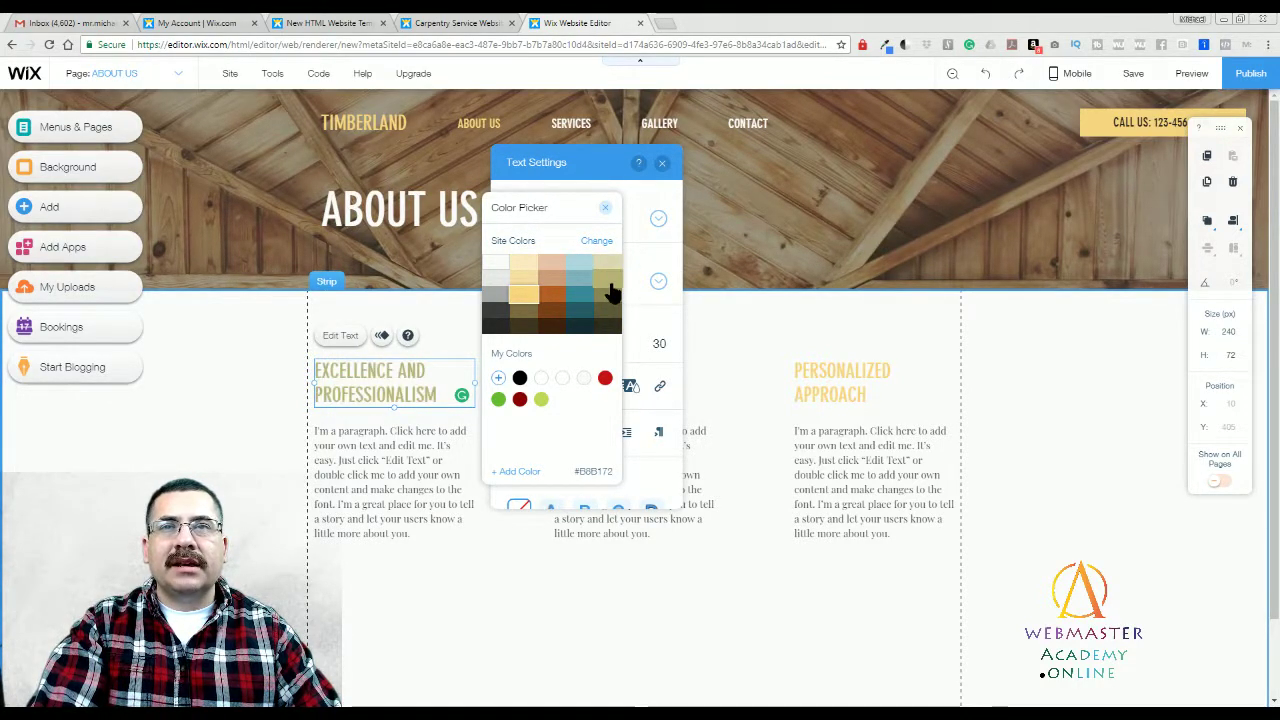
Step: Try a gold, red, grey and orange site colour palette with its red accent changed to green 25CC08, and close without applying it
{"action": "left_click", "coordinate": [597, 243]}
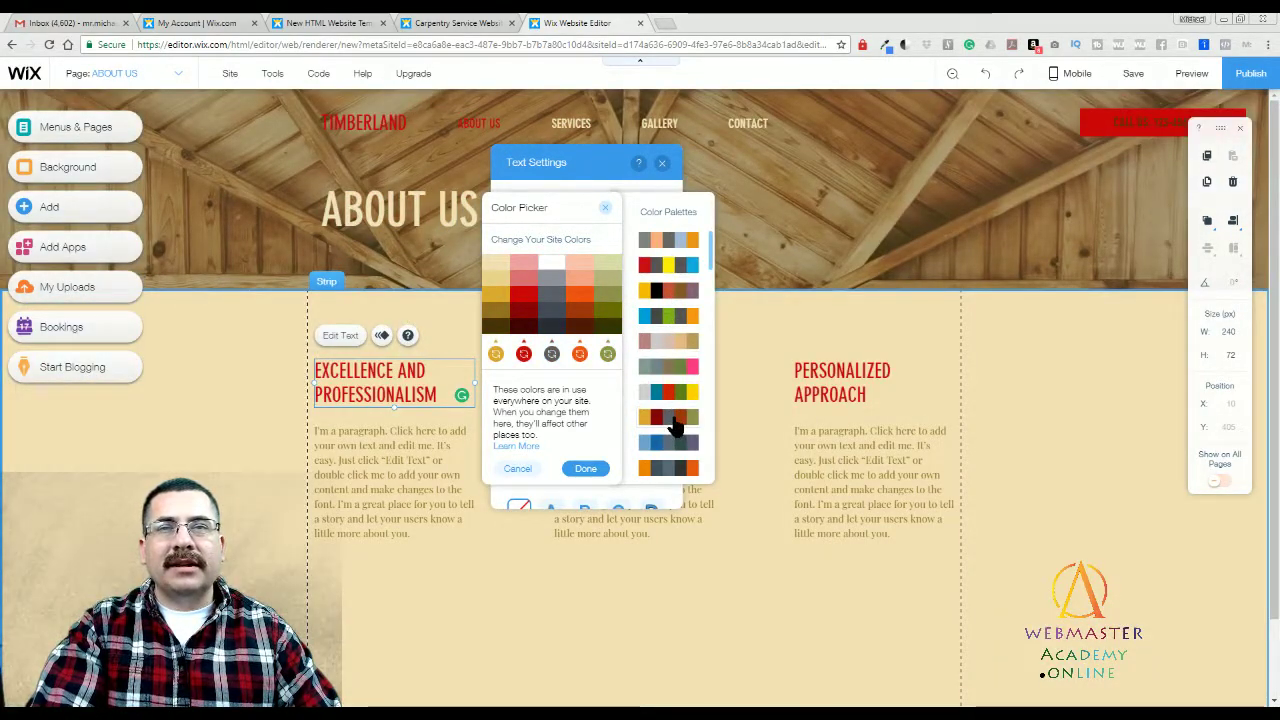
{"action": "left_click", "coordinate": [673, 421]}
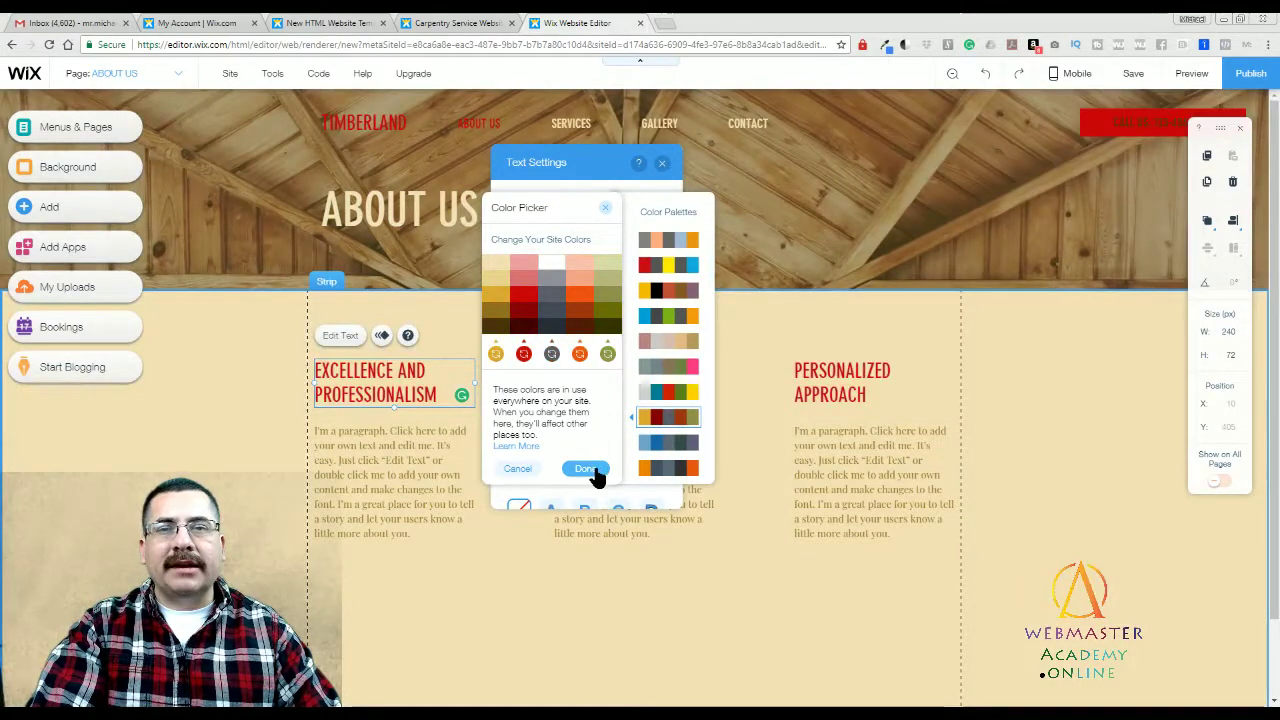
{"action": "left_click", "coordinate": [524, 356]}
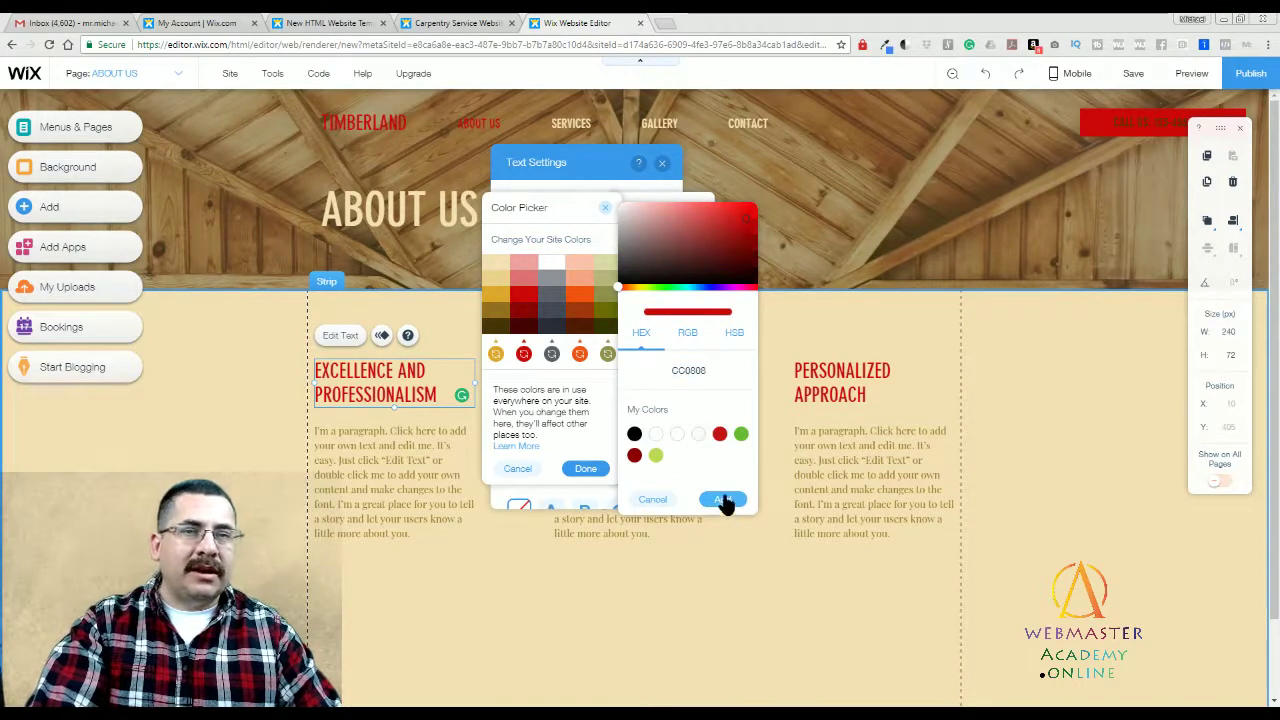
{"action": "key", "text": "ctrl+v"}
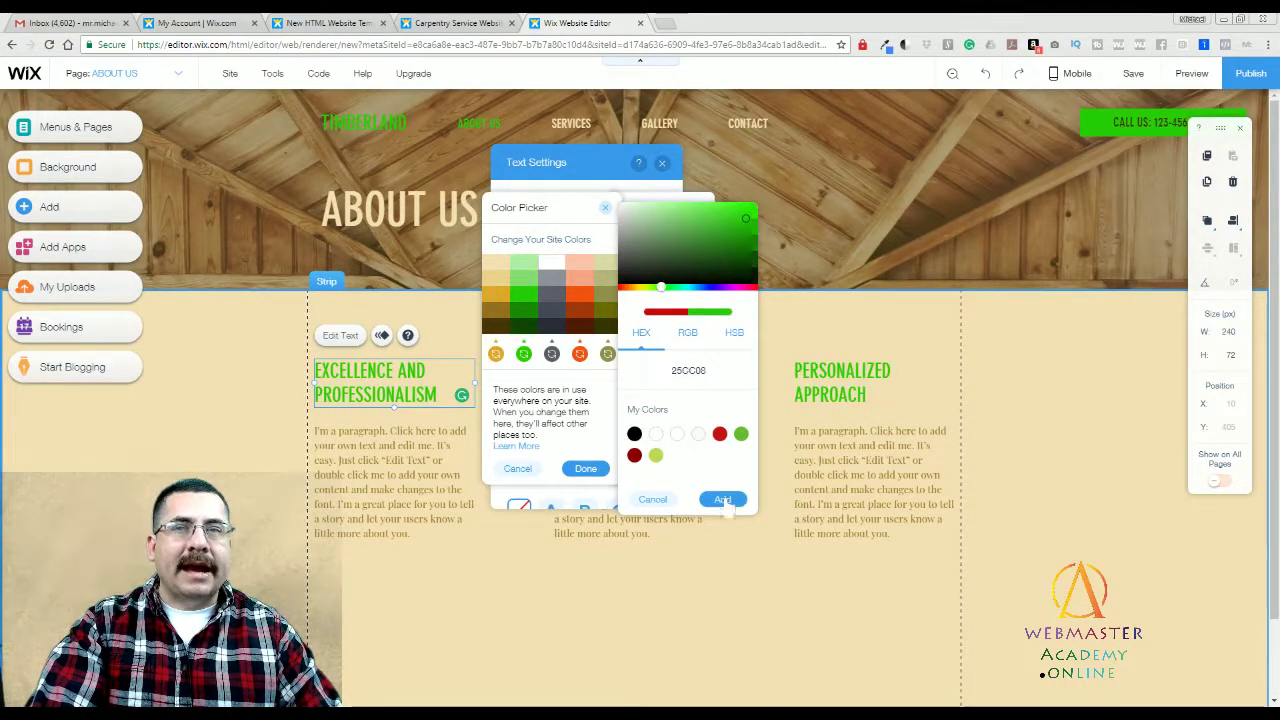
{"action": "left_click", "coordinate": [722, 499]}
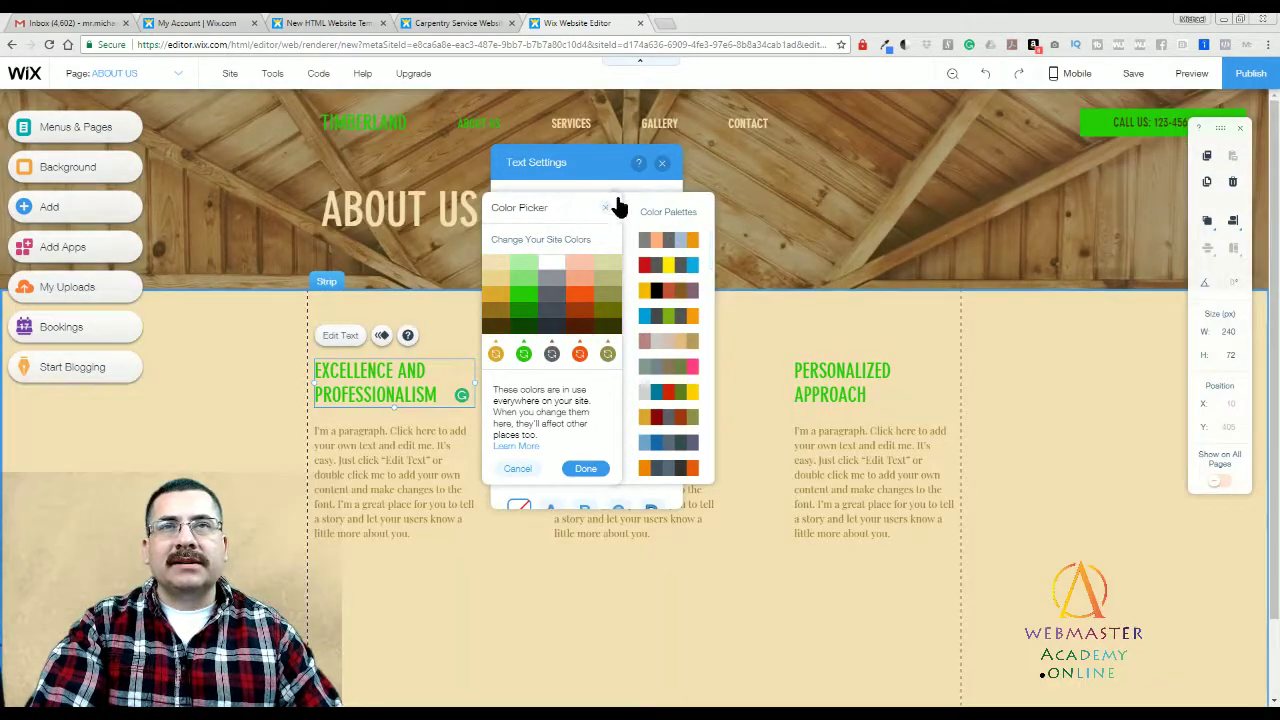
{"action": "left_click", "coordinate": [661, 164]}
{"action": "left_click", "coordinate": [661, 164]}
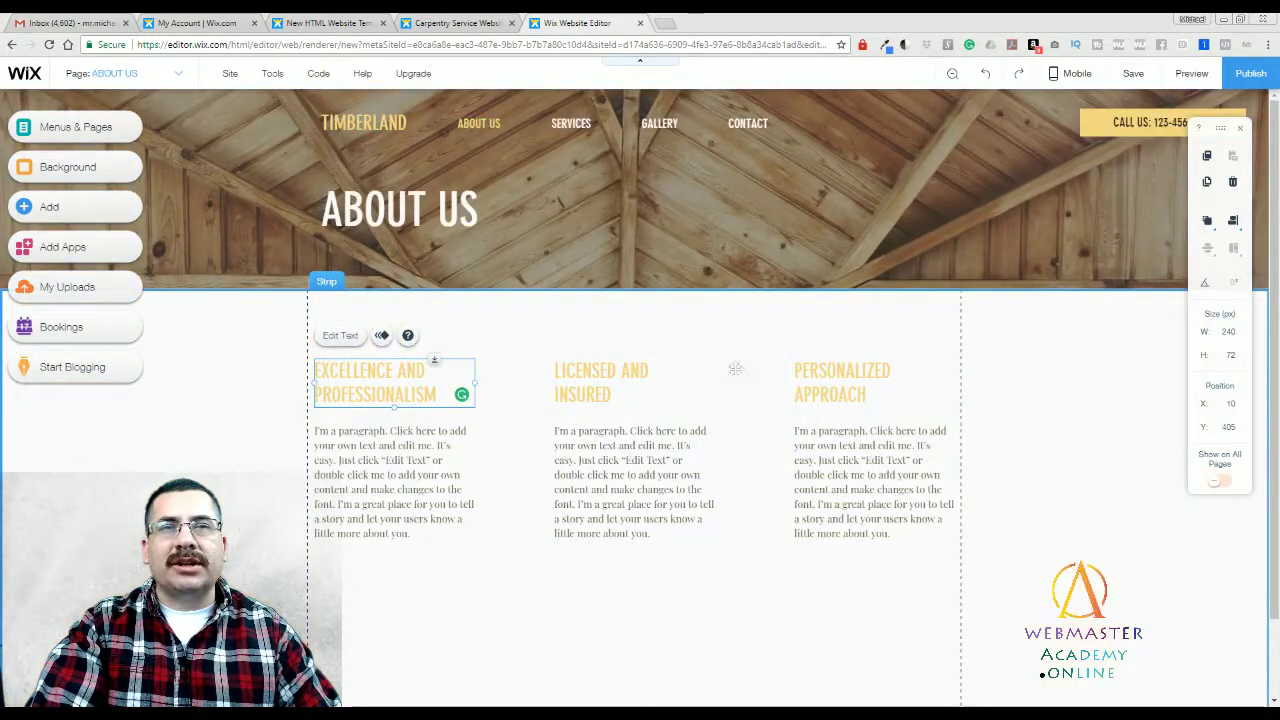
Step: Change the About Us header strip background to the snowy forest video after trying the cloudy mountain image, and preview the page
{"action": "left_click", "coordinate": [735, 369]}
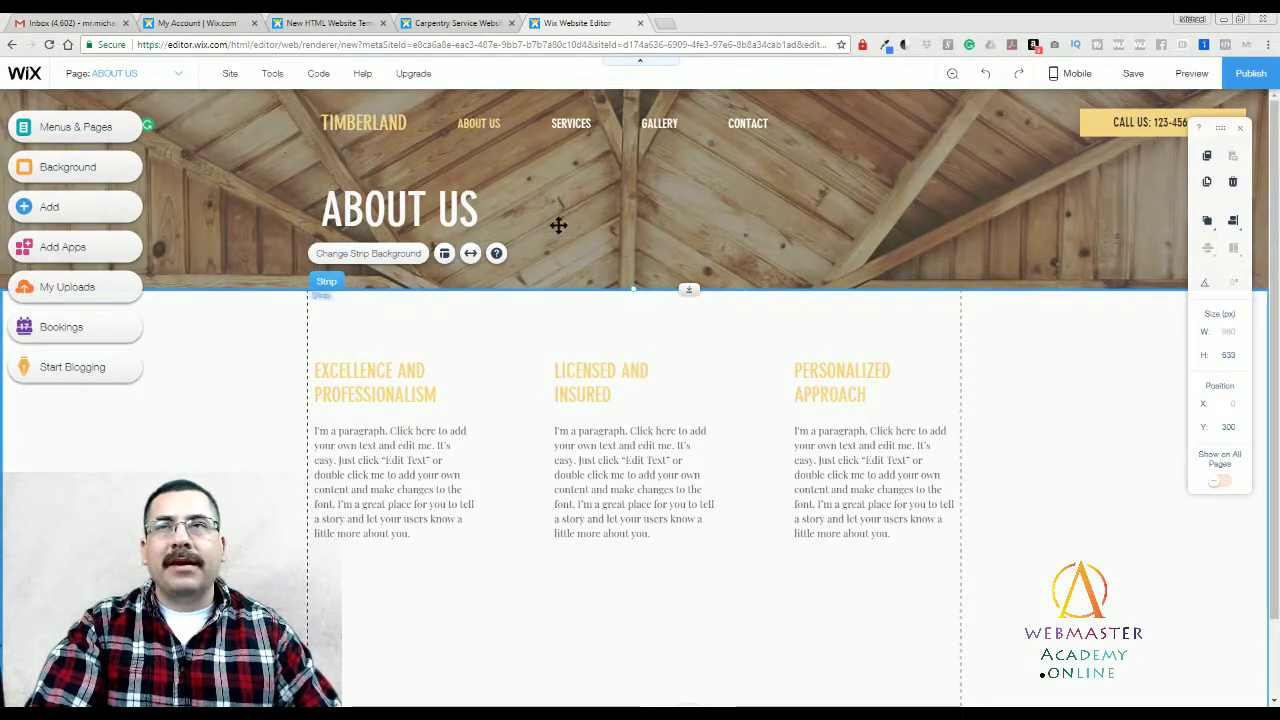
{"action": "left_click", "coordinate": [764, 222]}
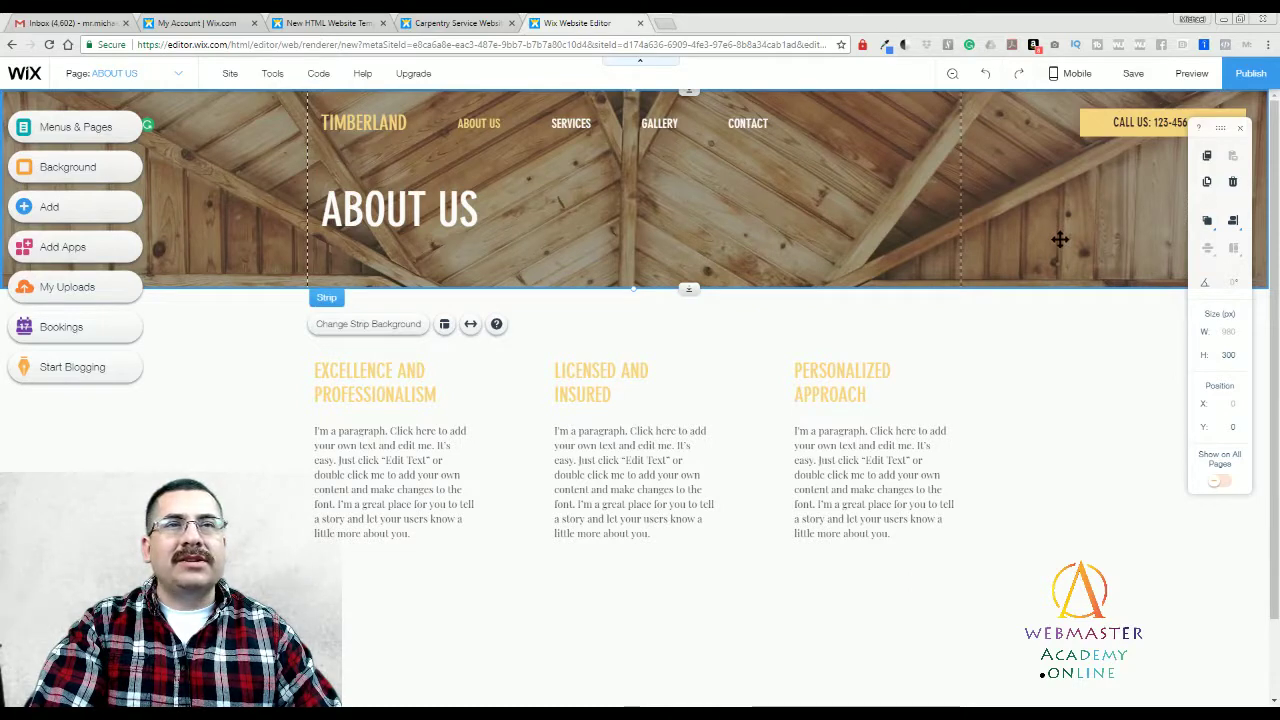
{"action": "right_click", "coordinate": [634, 251]}
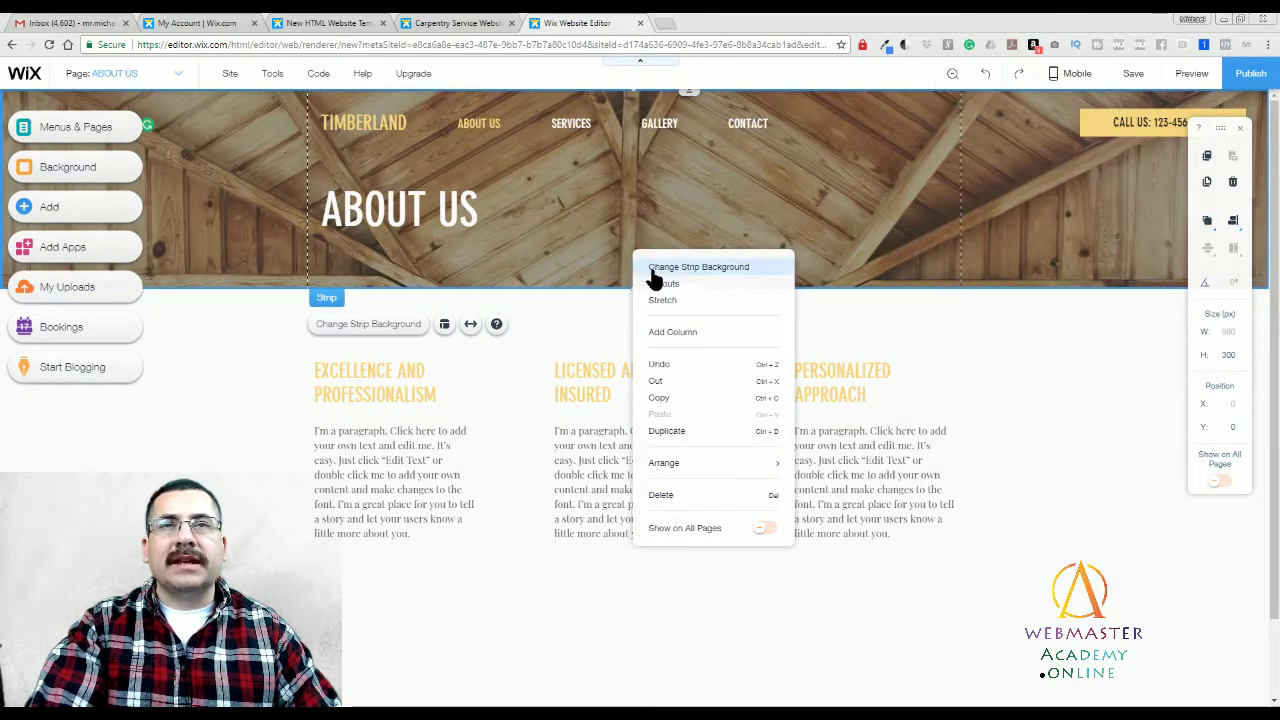
{"action": "left_click", "coordinate": [653, 270]}
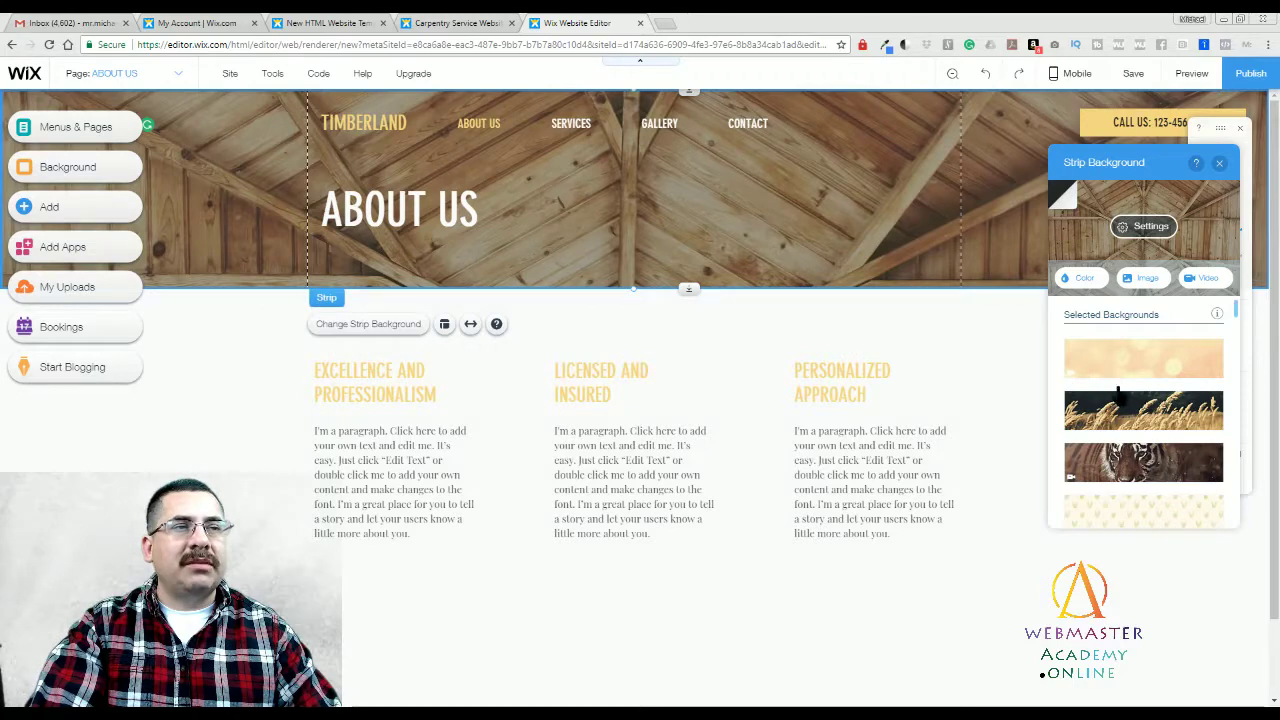
{"action": "mouse_move", "coordinate": [1124, 409]}
{"action": "left_click_drag", "start_coordinate": [1238, 318], "coordinate": [1240, 372]}
{"action": "scroll", "coordinate": [1200, 375], "scroll_direction": "up", "scroll_amount": 1}
{"action": "left_click", "coordinate": [1180, 378]}
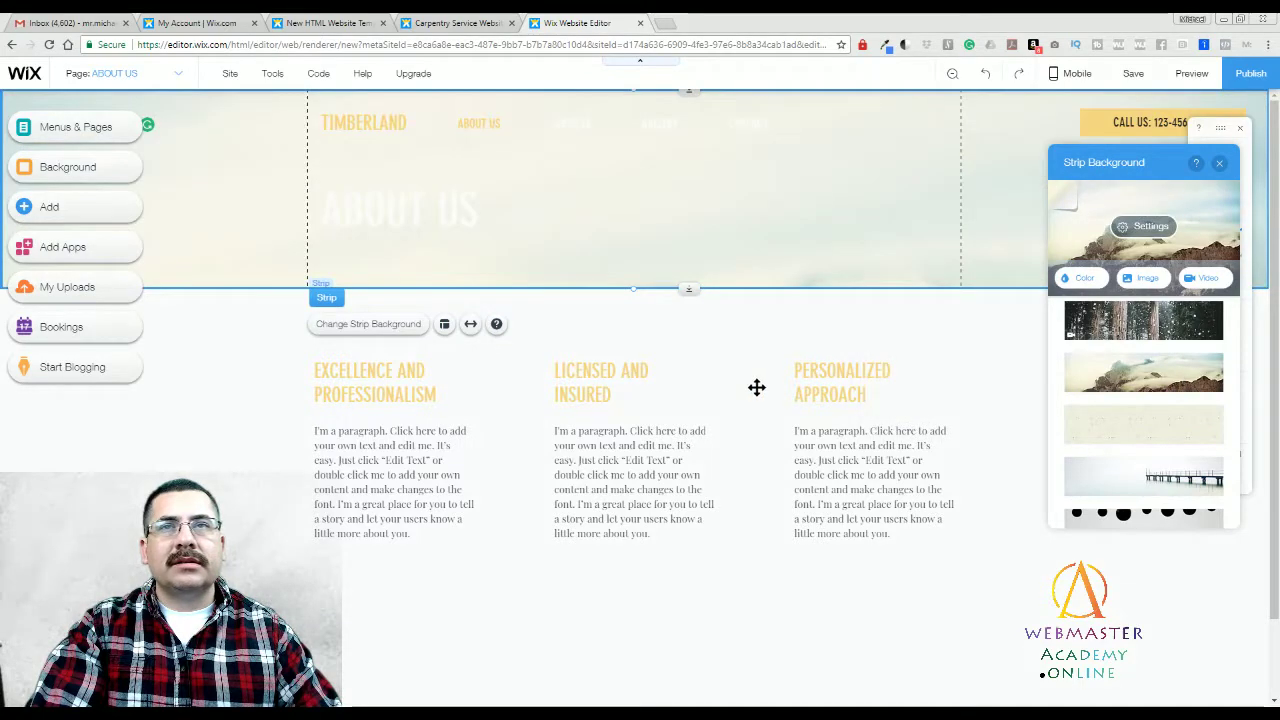
{"action": "left_click", "coordinate": [1160, 330]}
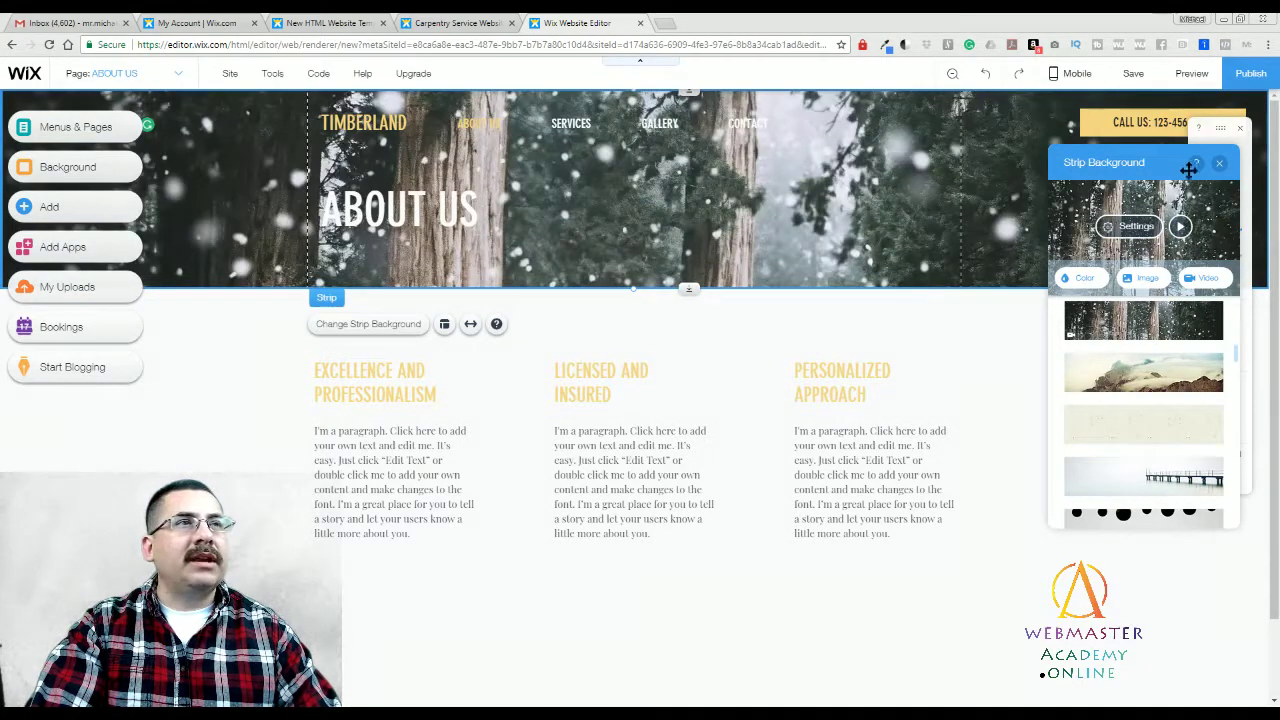
{"action": "left_click", "coordinate": [1191, 73]}
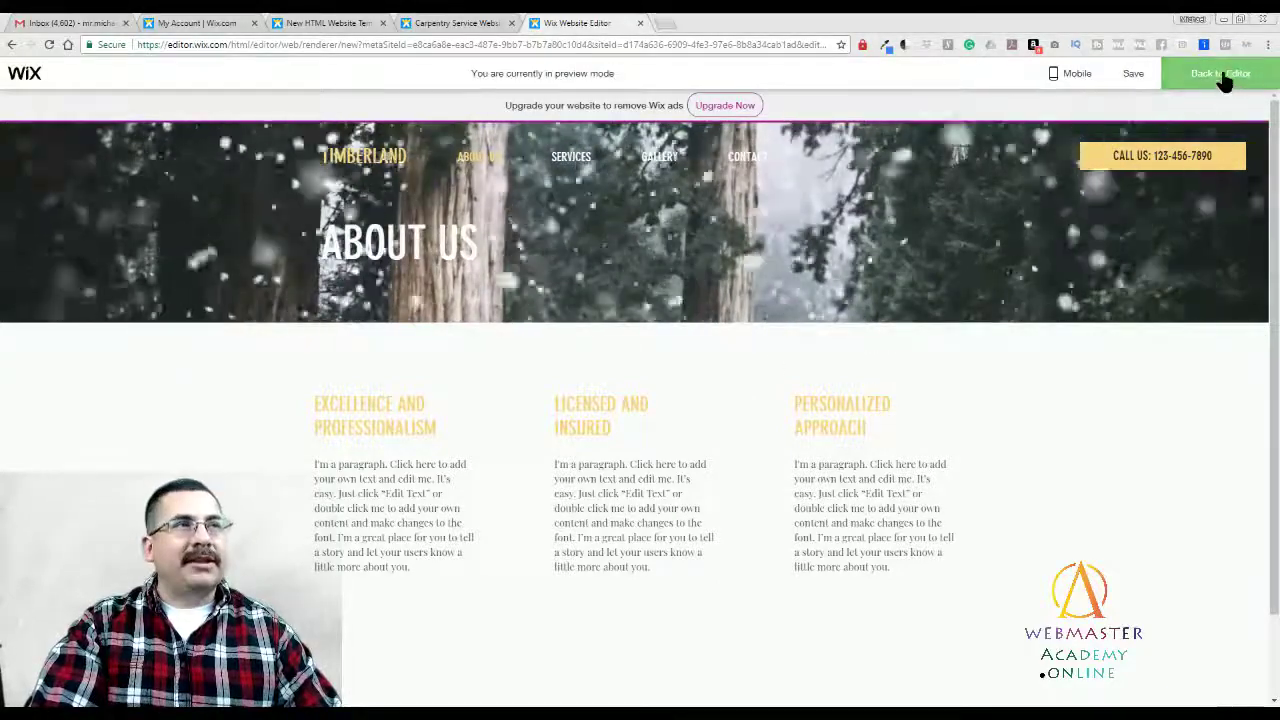
{"action": "left_click", "coordinate": [1222, 76]}
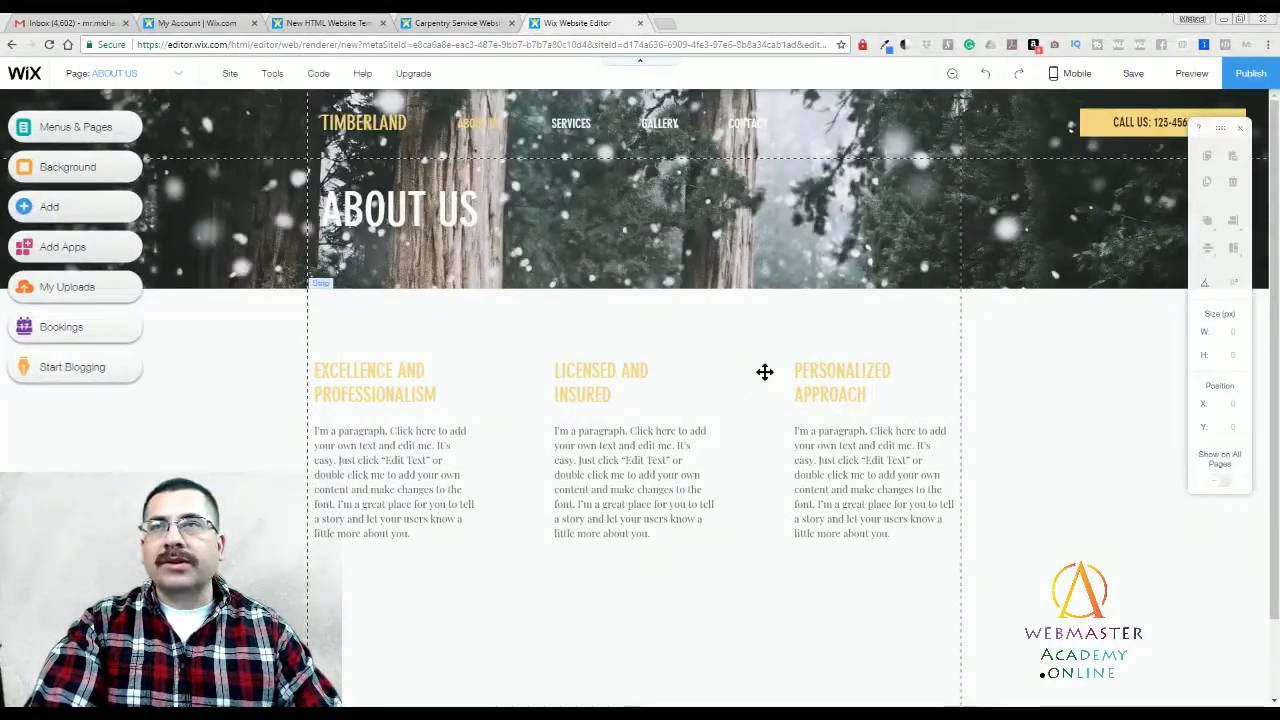
Step: Switch to the Services page and select the Custom Refurbishment image, followed by the Handmade Furniture image
{"action": "left_click", "coordinate": [178, 76]}
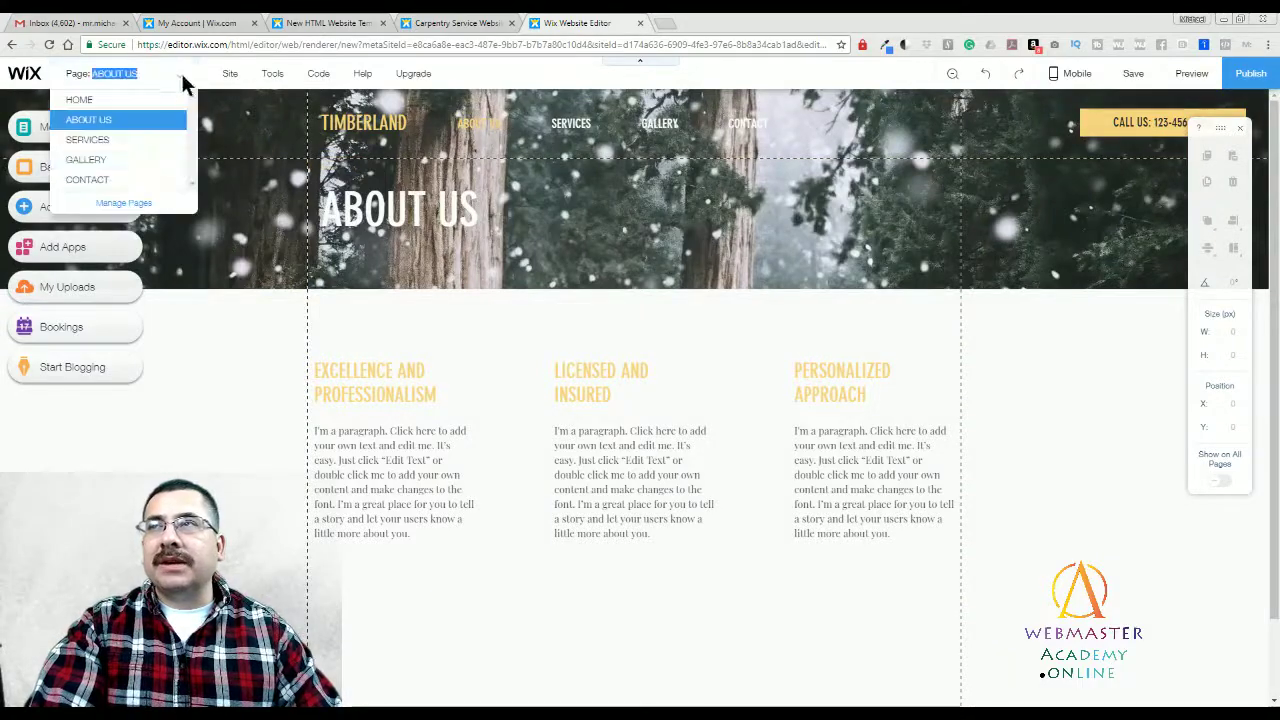
{"action": "left_click", "coordinate": [122, 141]}
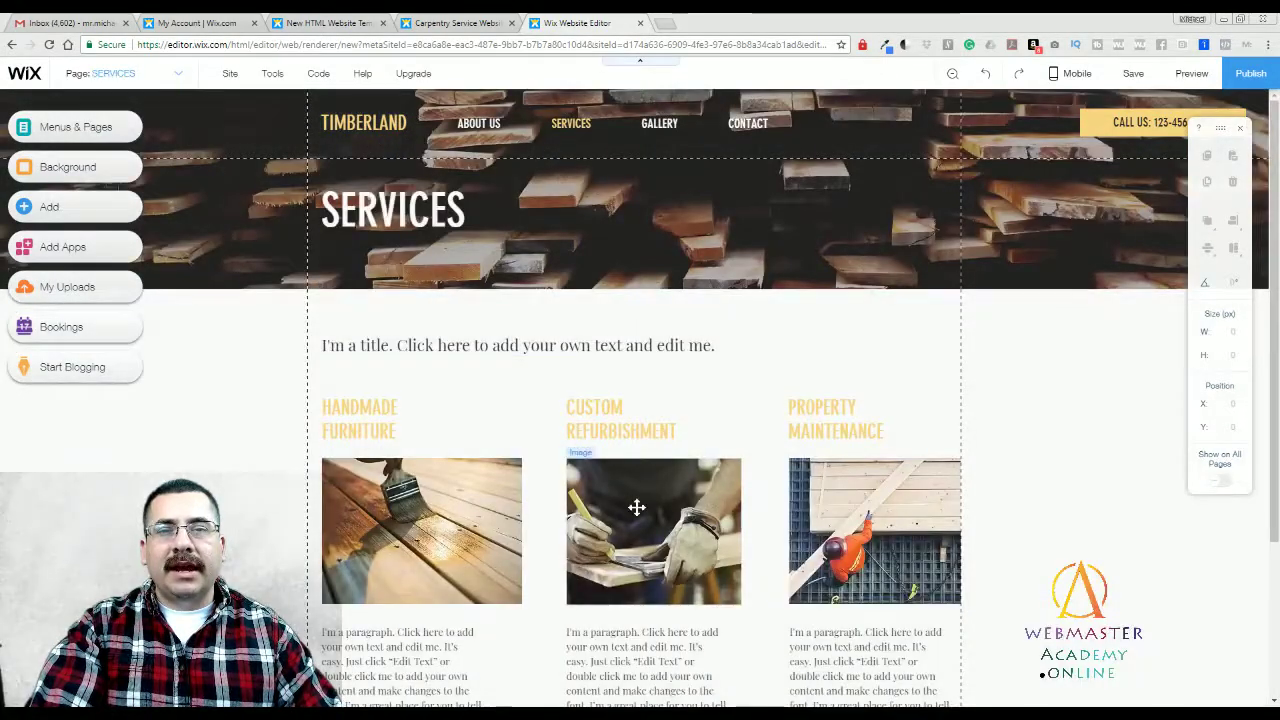
{"action": "left_click", "coordinate": [634, 508]}
{"action": "left_click", "coordinate": [461, 505]}
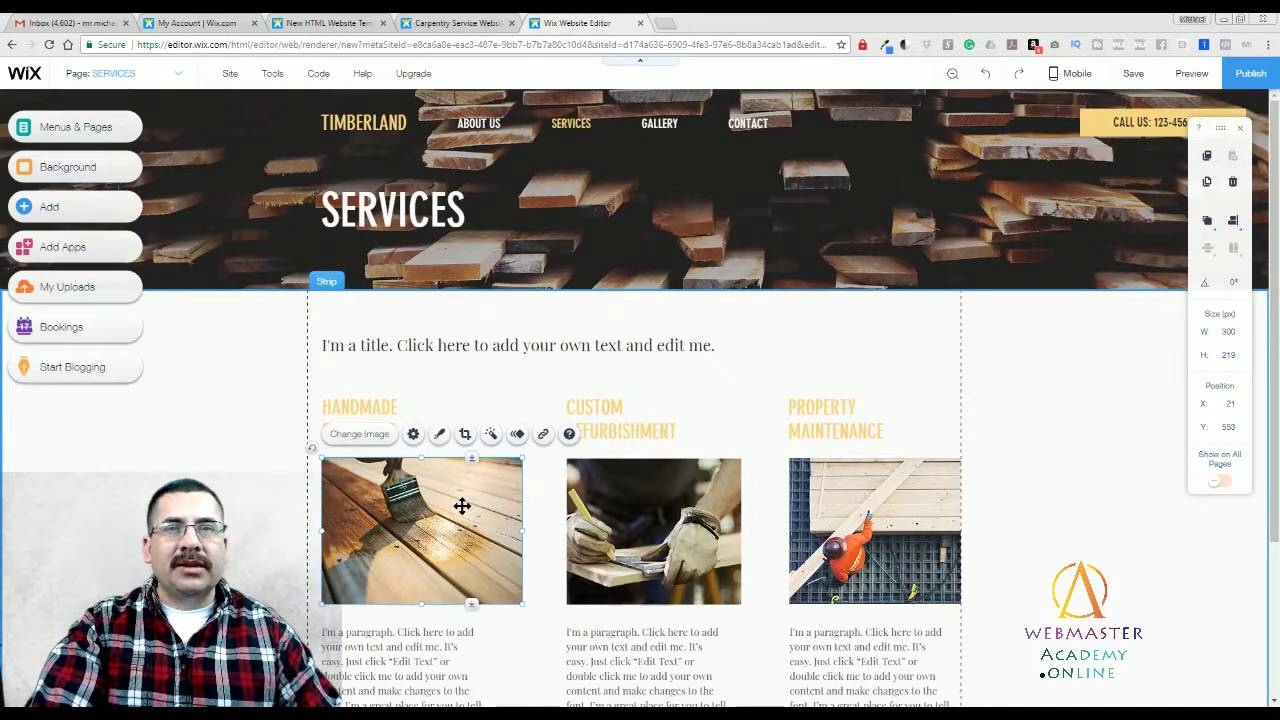